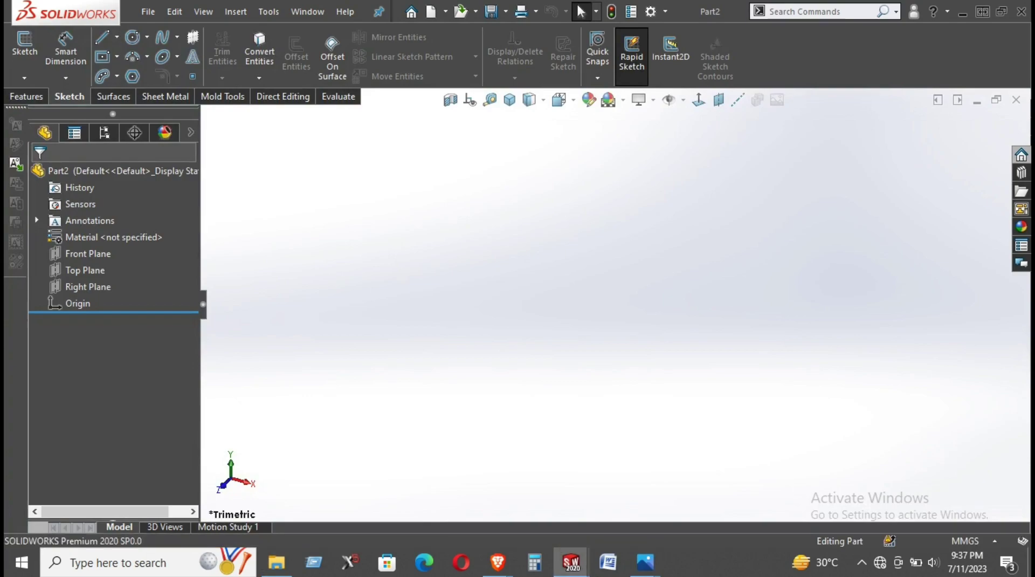
Open a new sketch on the Top Plane and set the scene background to Plain White.
left_click(92, 270)
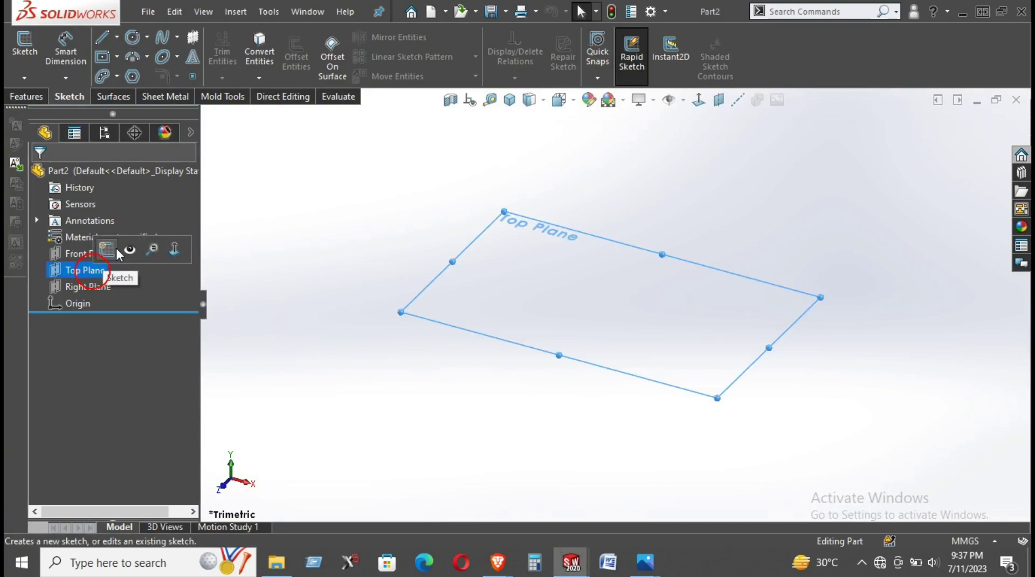
left_click(116, 249)
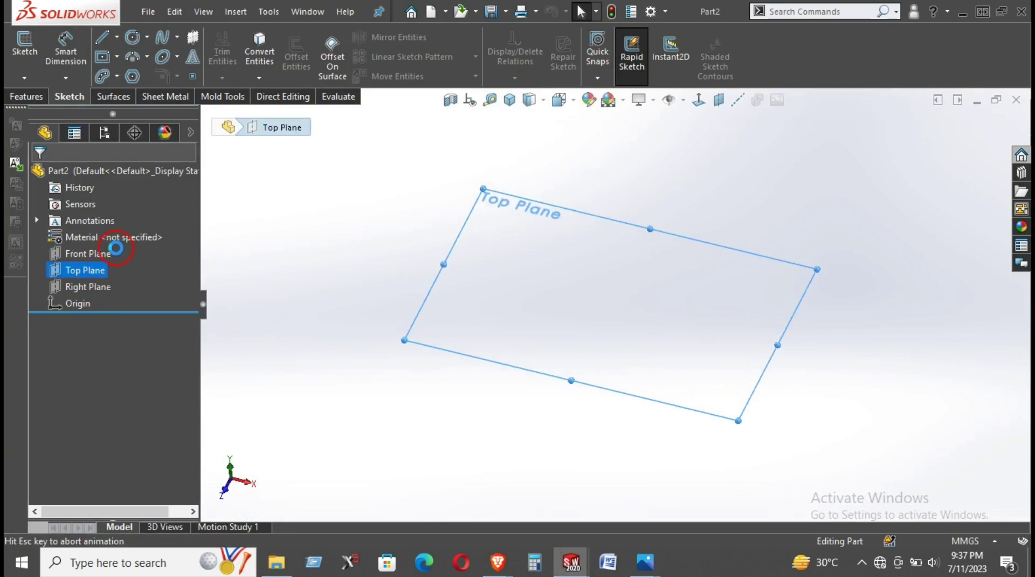
left_click(624, 100)
left_click(633, 140)
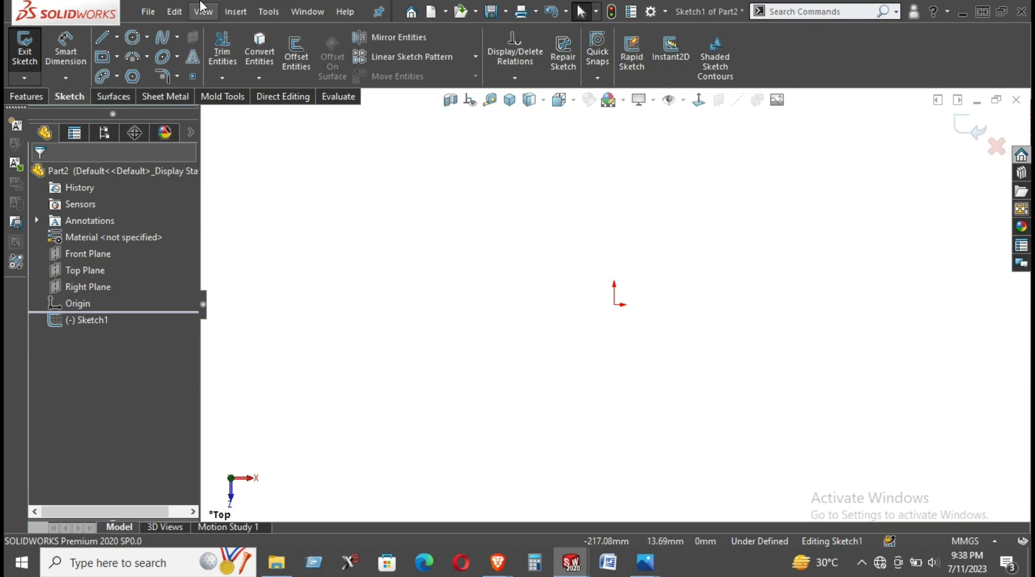
Draw a horizontal centerline from the origin extending both right and left.
left_click(117, 37)
left_click(118, 75)
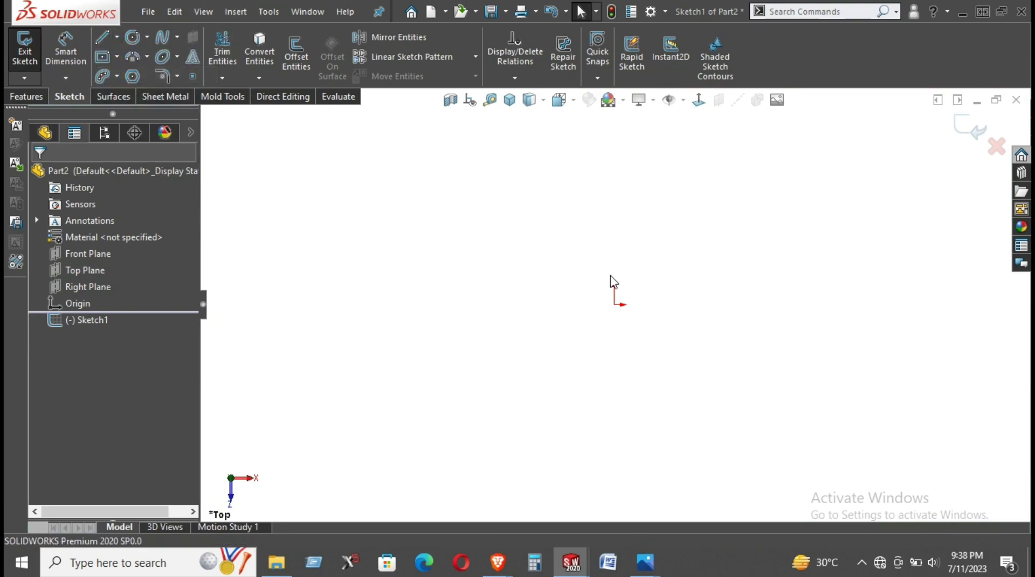
left_click(614, 305)
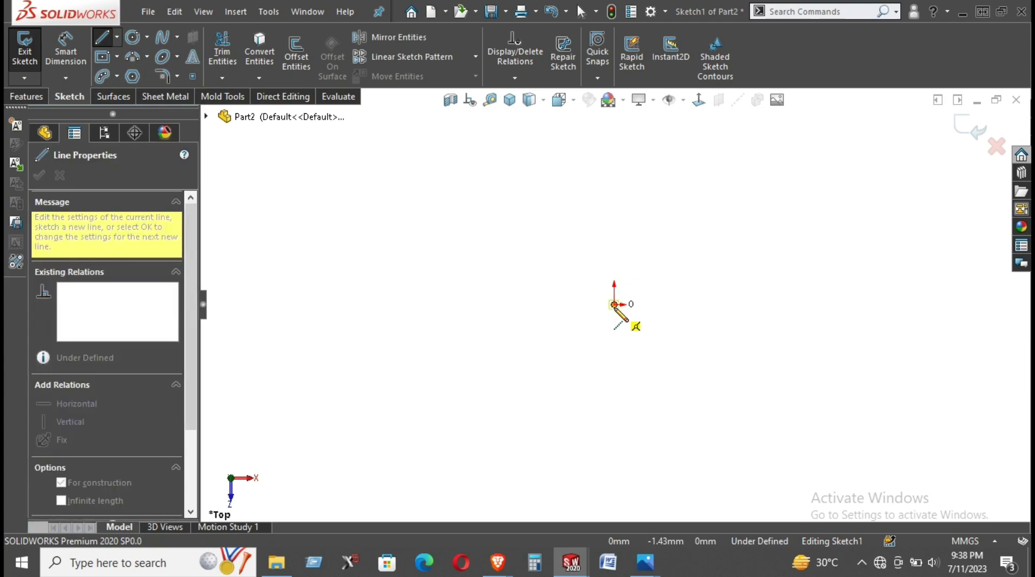
left_click(776, 305)
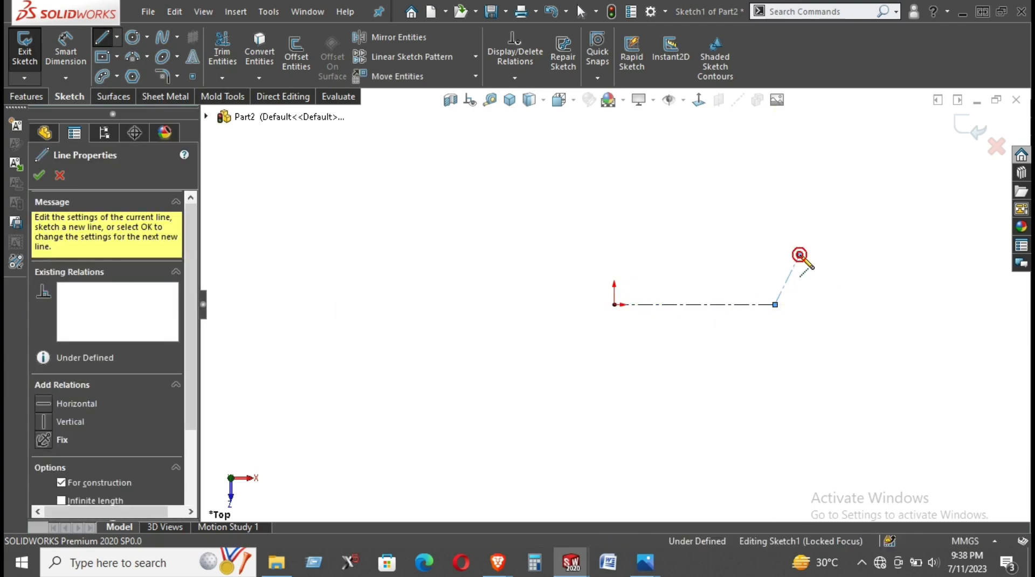
key("Escape")
left_click(376, 305)
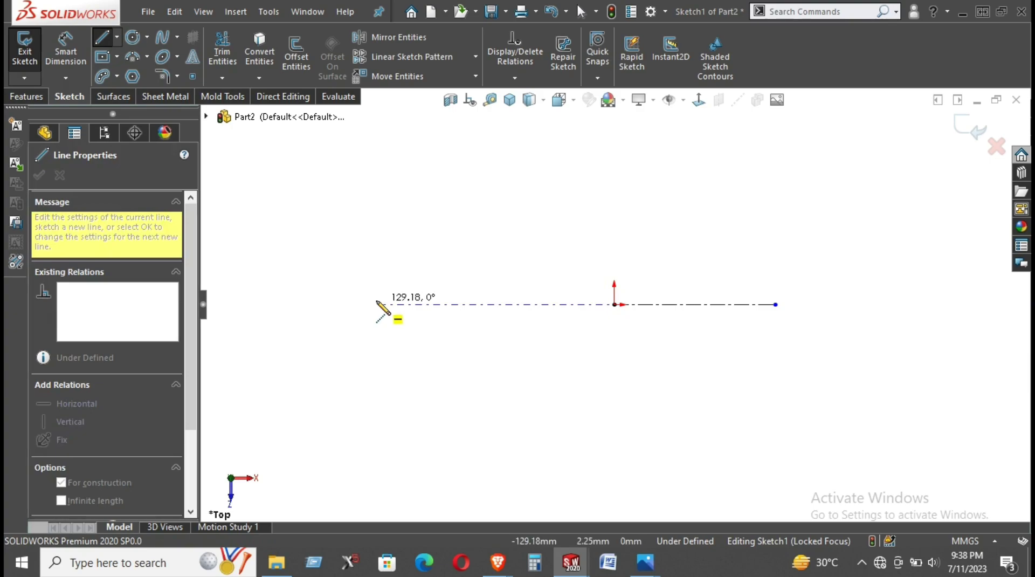
key("Escape")
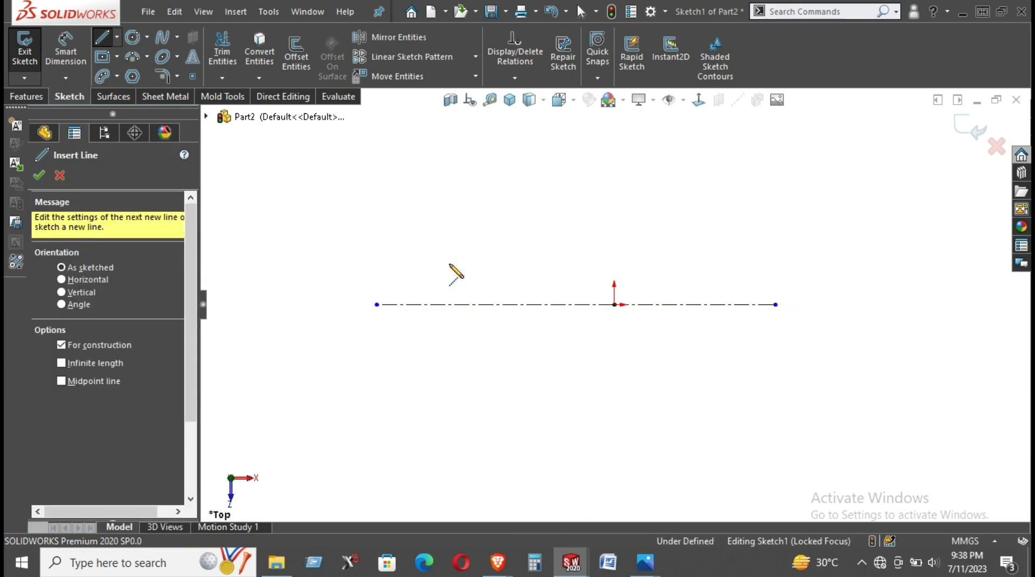
Draw a circle centred on the sketch origin.
left_click(132, 37)
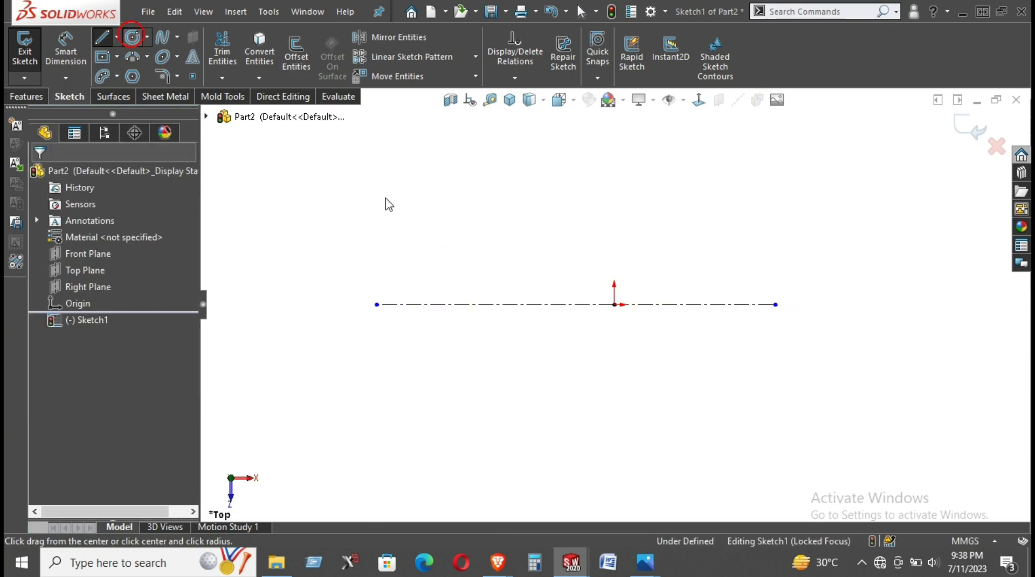
left_click(614, 304)
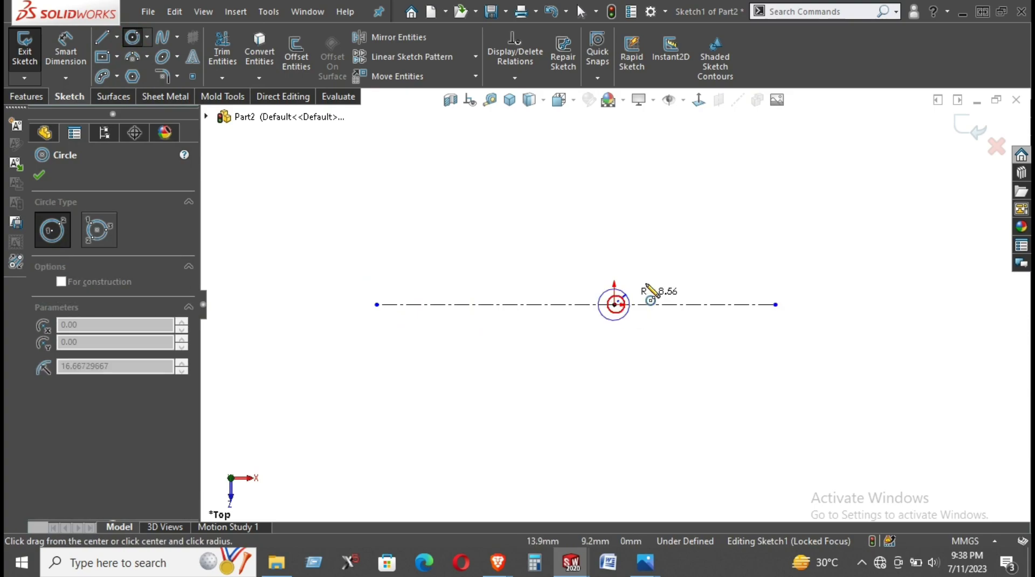
left_click(639, 271)
key("Escape")
Dimension the circle's diameter as 1.
left_click(639, 272)
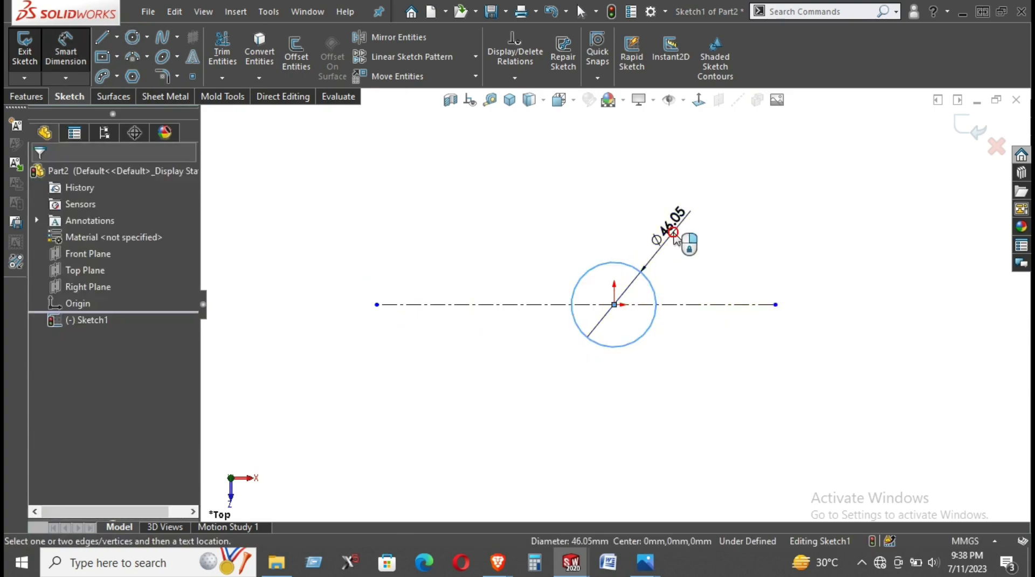
left_click(680, 237)
type("1")
key("Return")
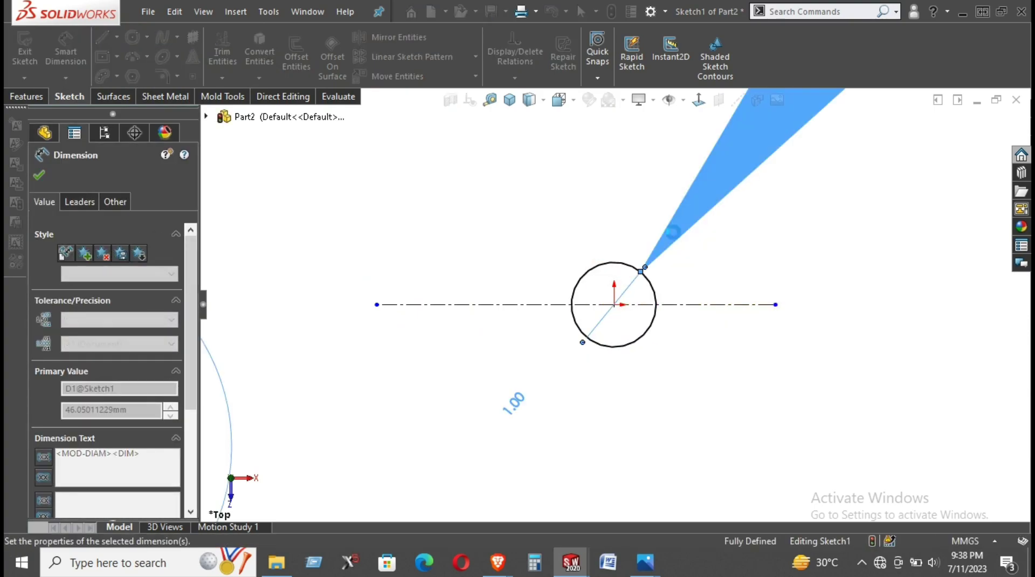
left_click(670, 348)
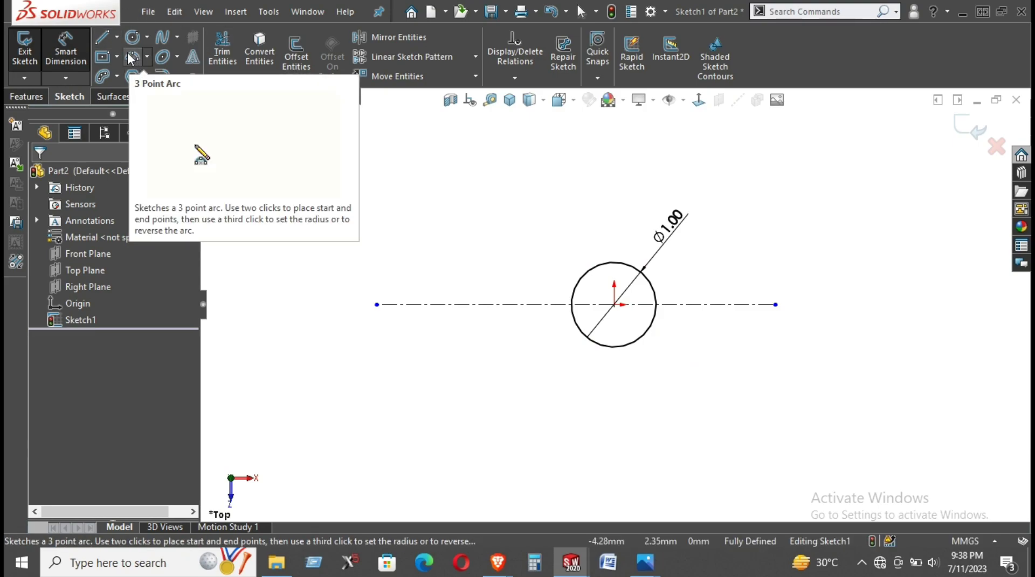
mouse_move(645, 561)
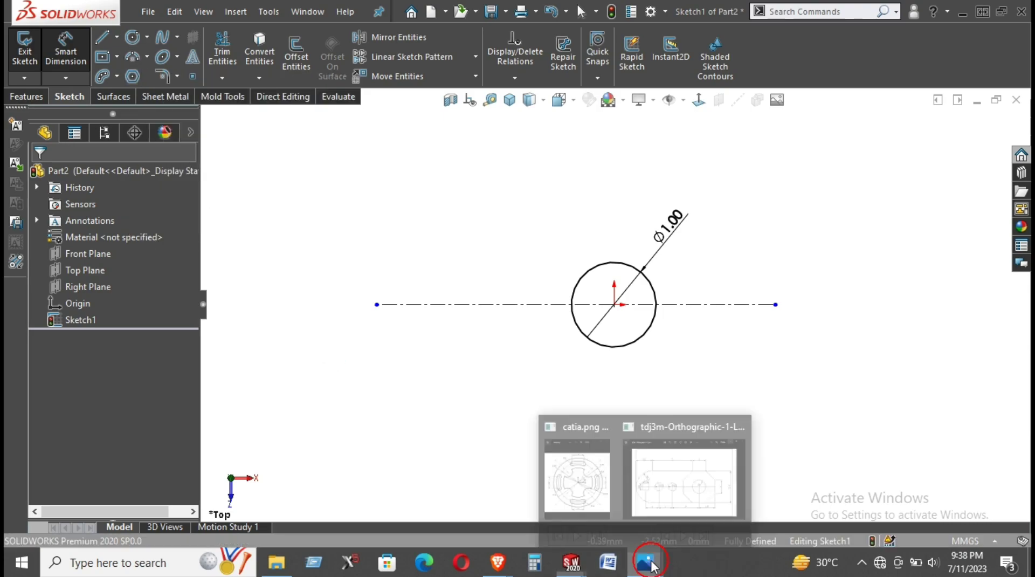
left_click(602, 421)
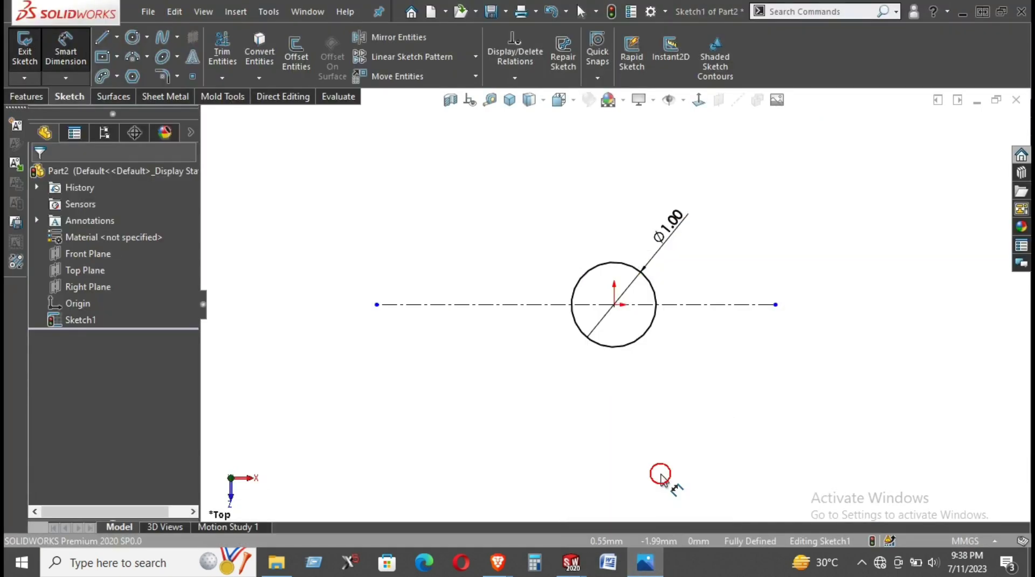
key("alt+Tab")
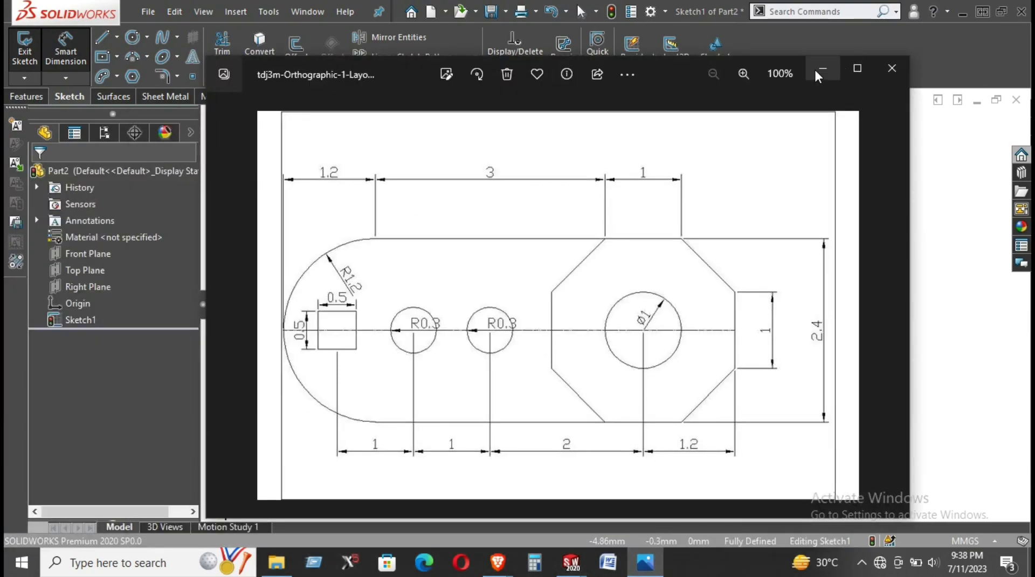
left_click(892, 68)
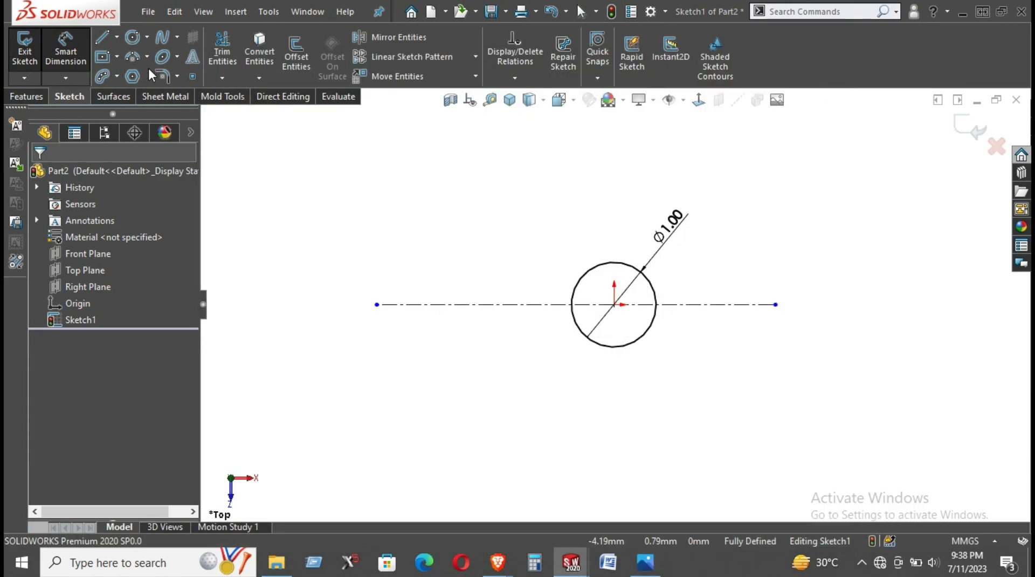
Draw a closed eight-line octagon around the circle, ending back at the top-left corner.
key("l")
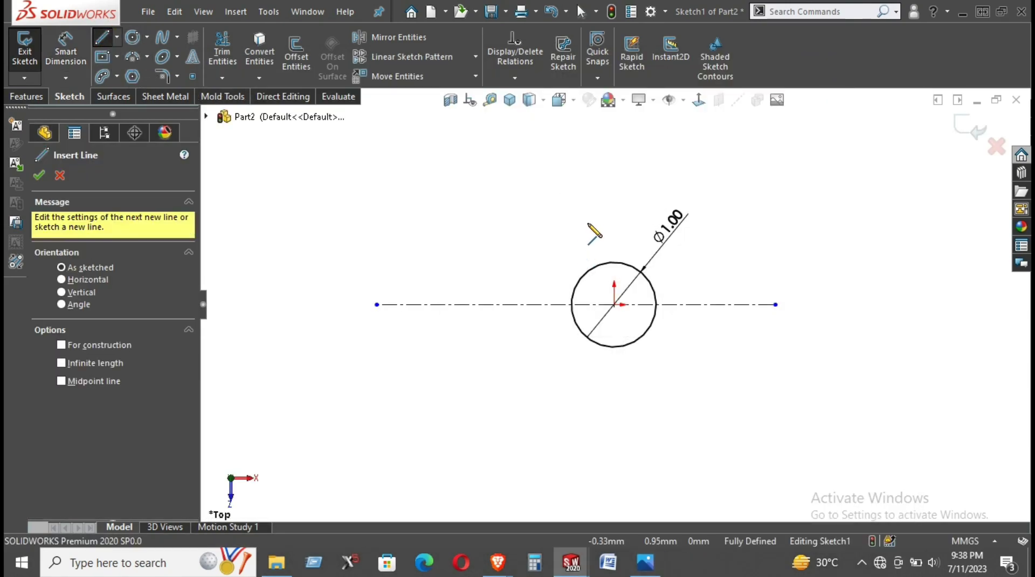
left_click(589, 222)
left_click(691, 221)
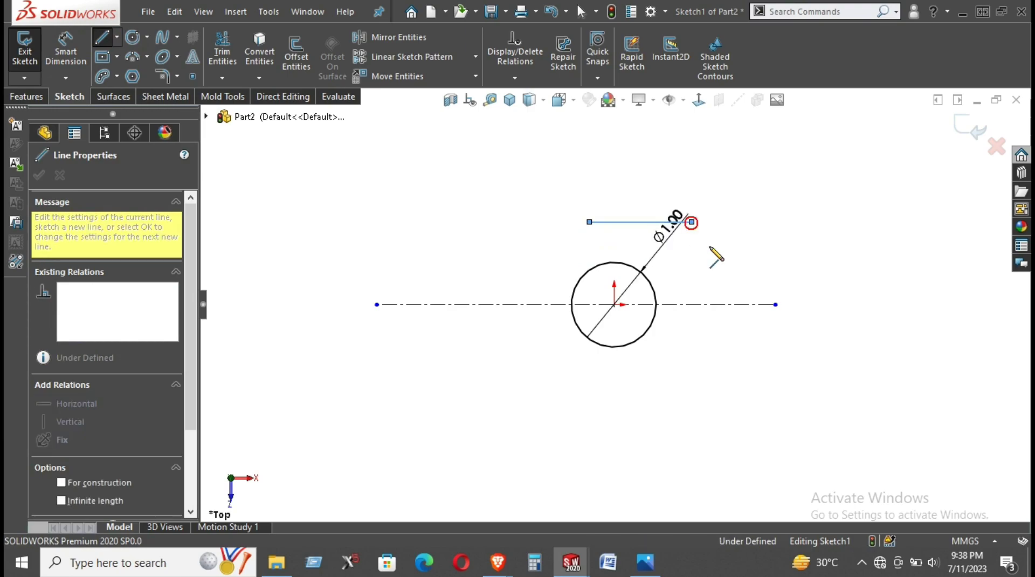
left_click(726, 265)
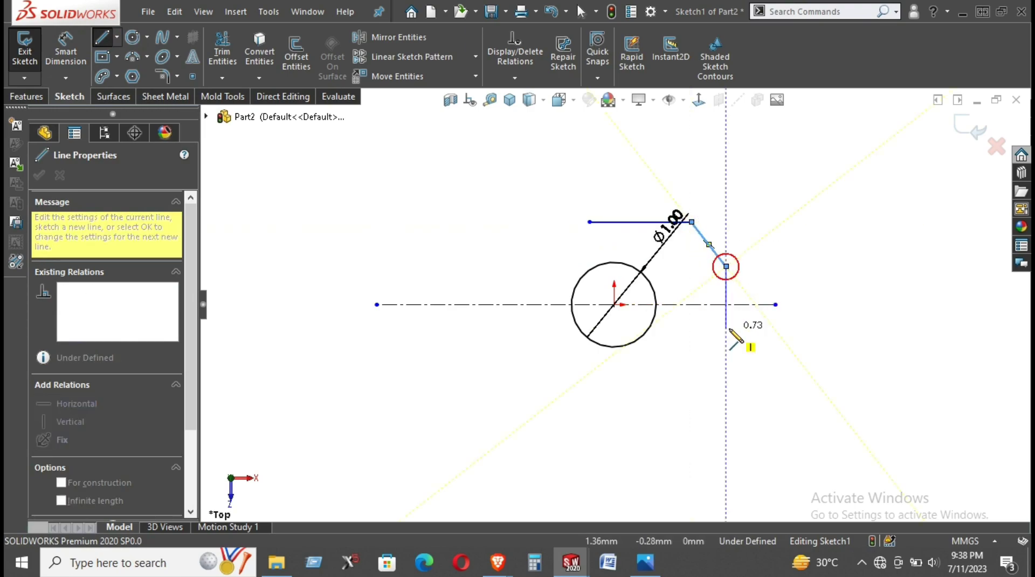
left_click(726, 329)
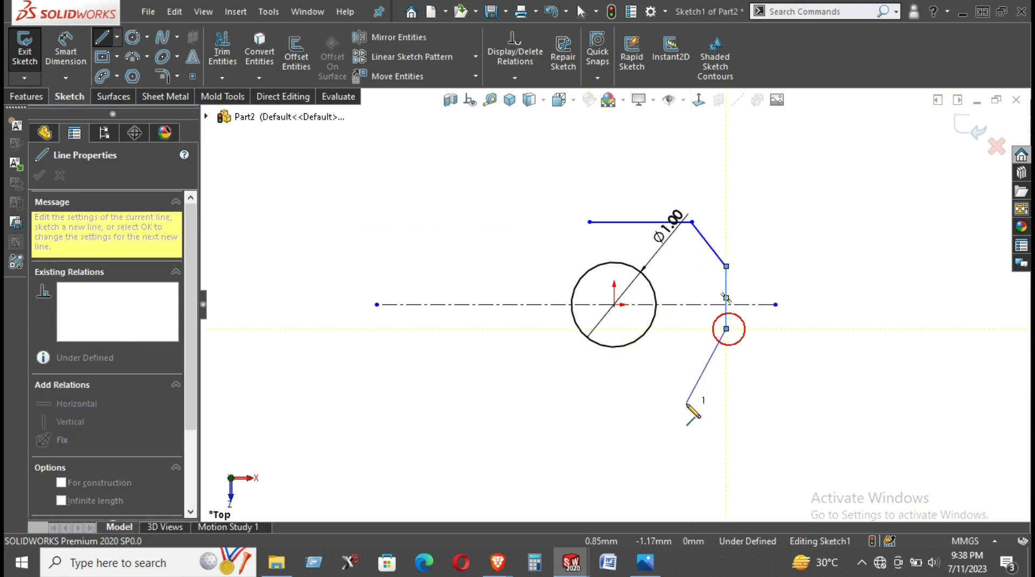
left_click(691, 375)
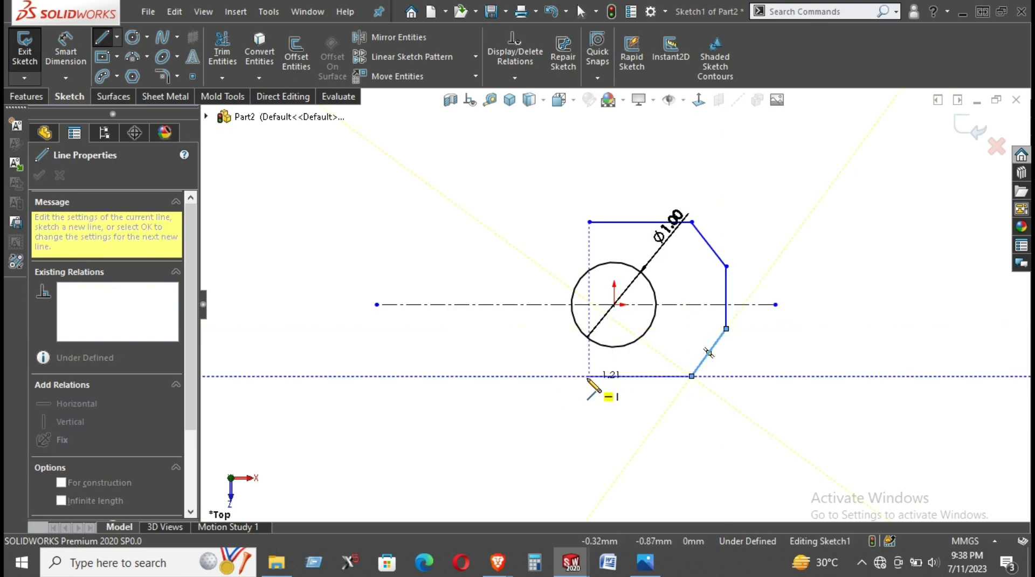
left_click(589, 375)
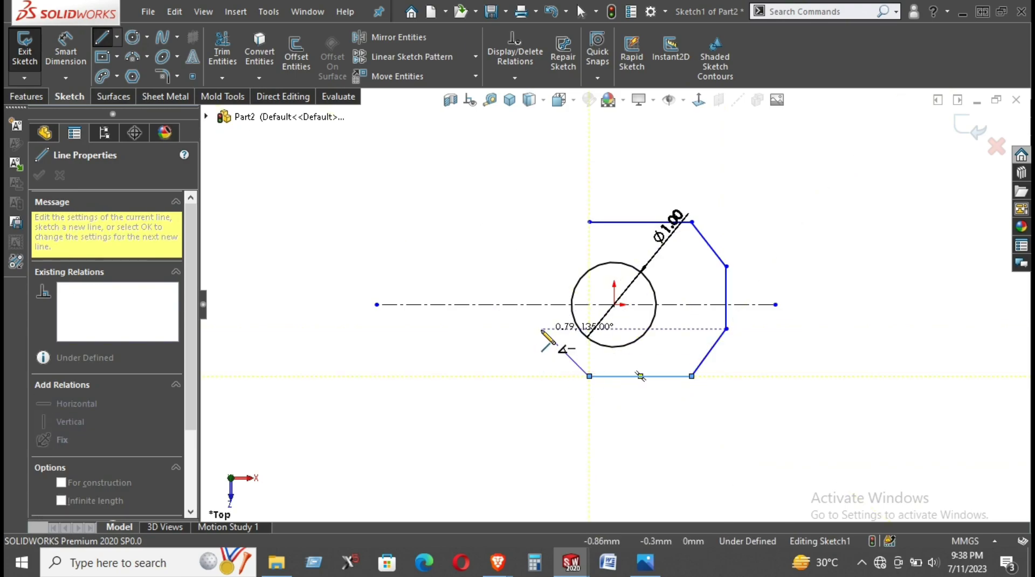
left_click(542, 328)
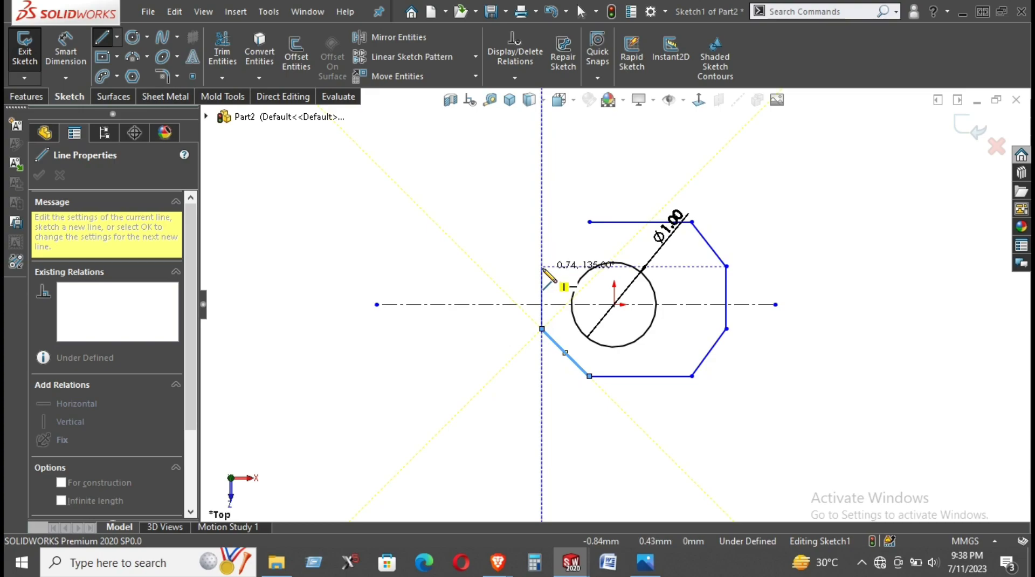
left_click(541, 266)
left_click(589, 221)
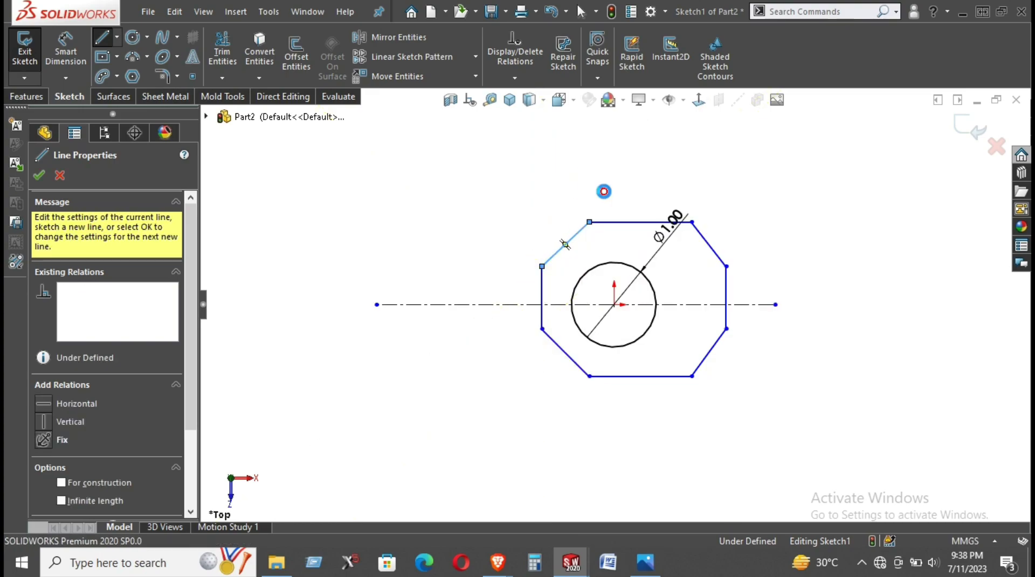
key("Escape")
Dimension the octagon's right vertical edge and top edge at 1 each.
left_click(725, 292)
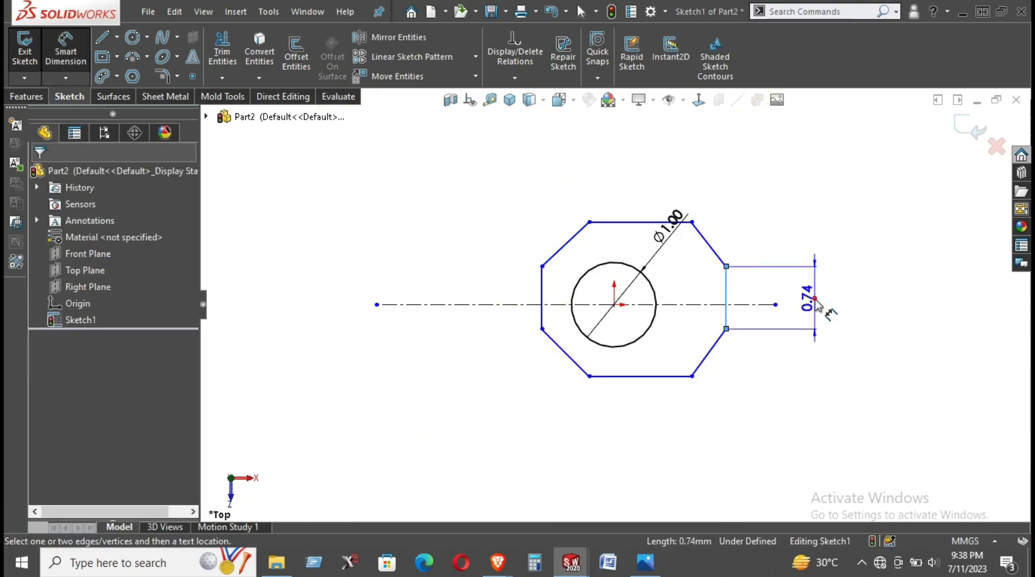
left_click(815, 300)
type("1")
key("Return")
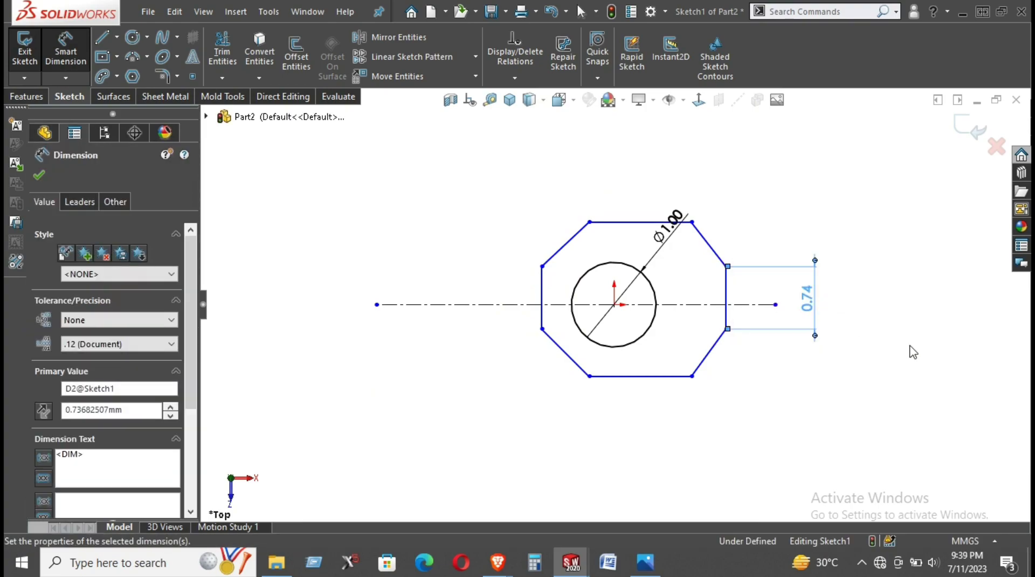
left_click(636, 222)
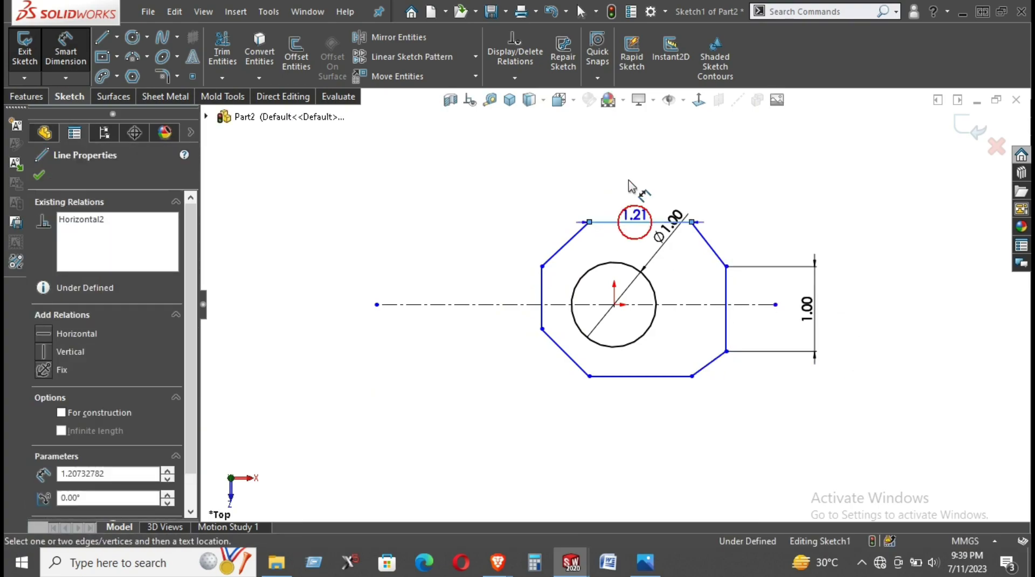
left_click(631, 183)
type("1")
key("Return")
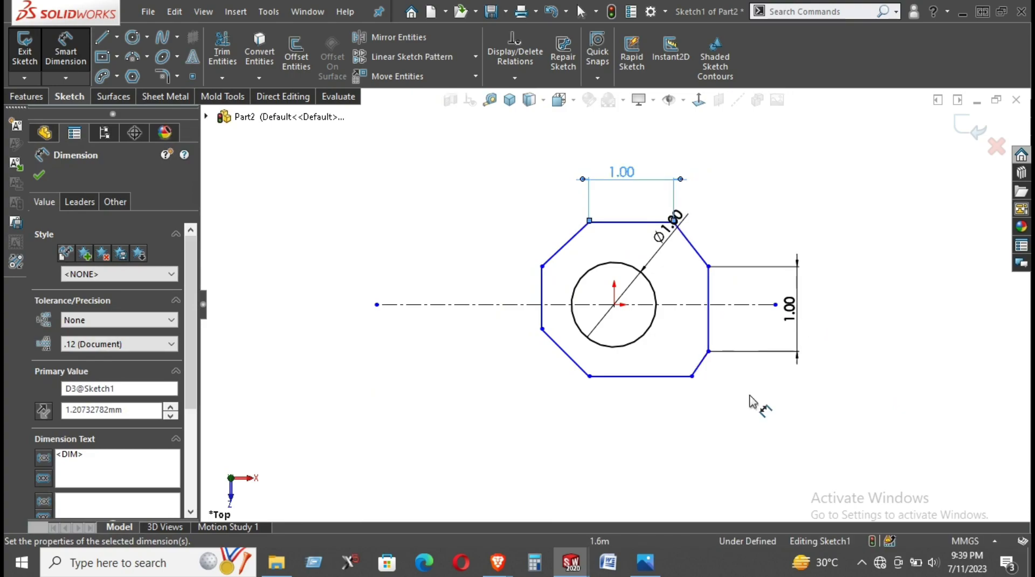
right_click(915, 176)
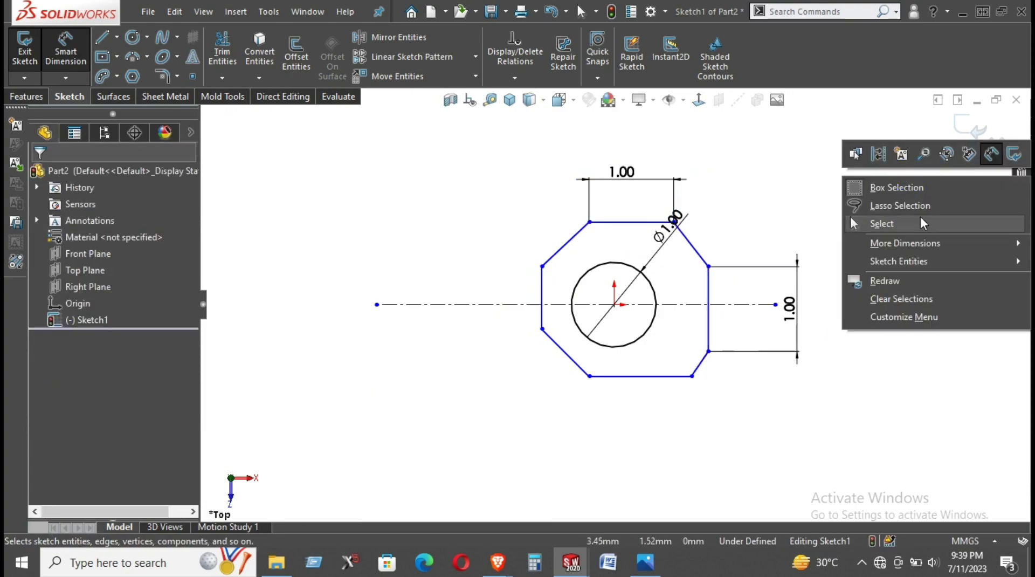
Make the two vertical edges equal, and the top and bottom edges equal.
left_click(923, 224)
left_click(709, 292)
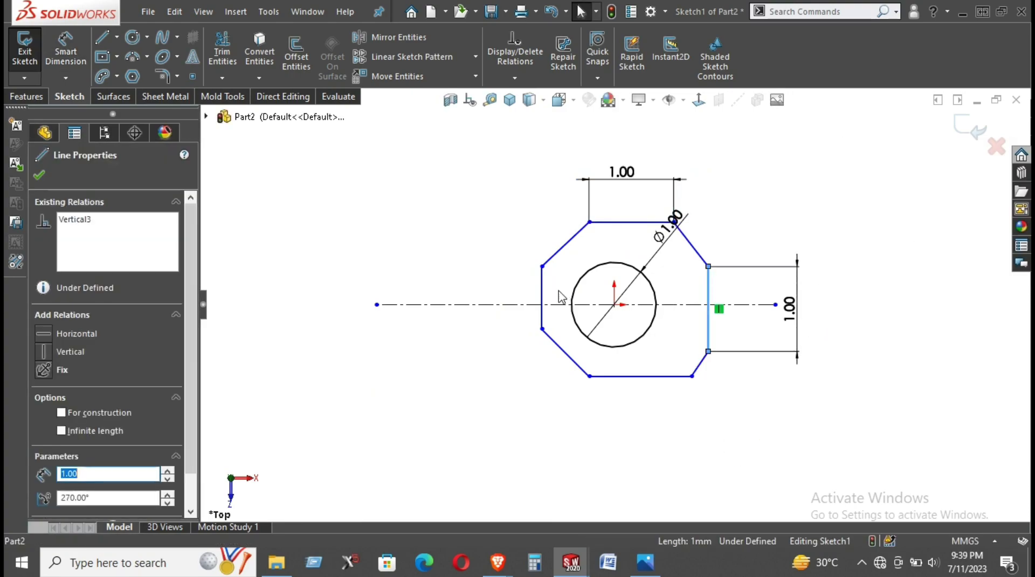
left_click(541, 288, "ctrl")
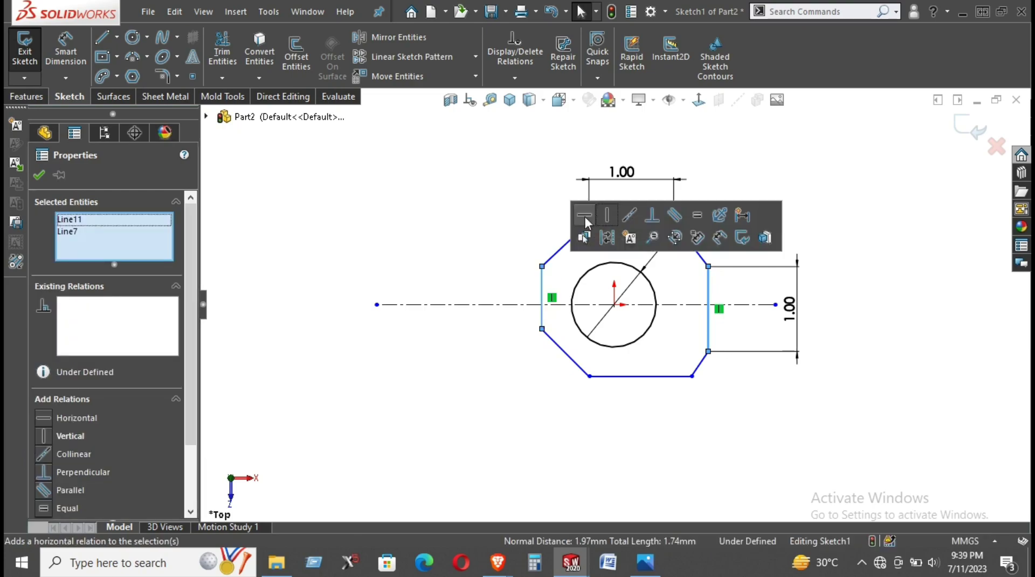
left_click(702, 214)
left_click(478, 185)
left_click(636, 221)
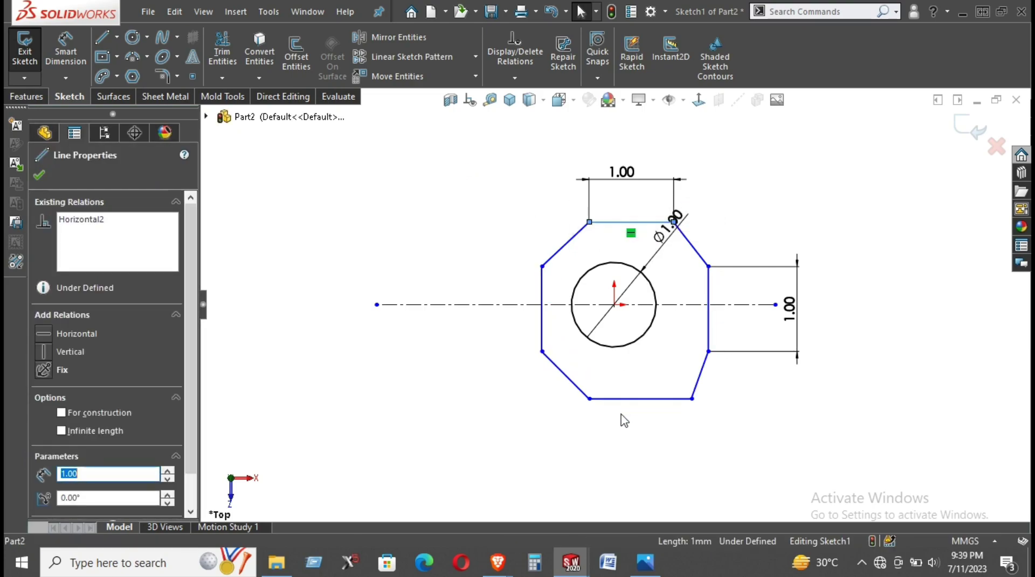
left_click(625, 399, "ctrl")
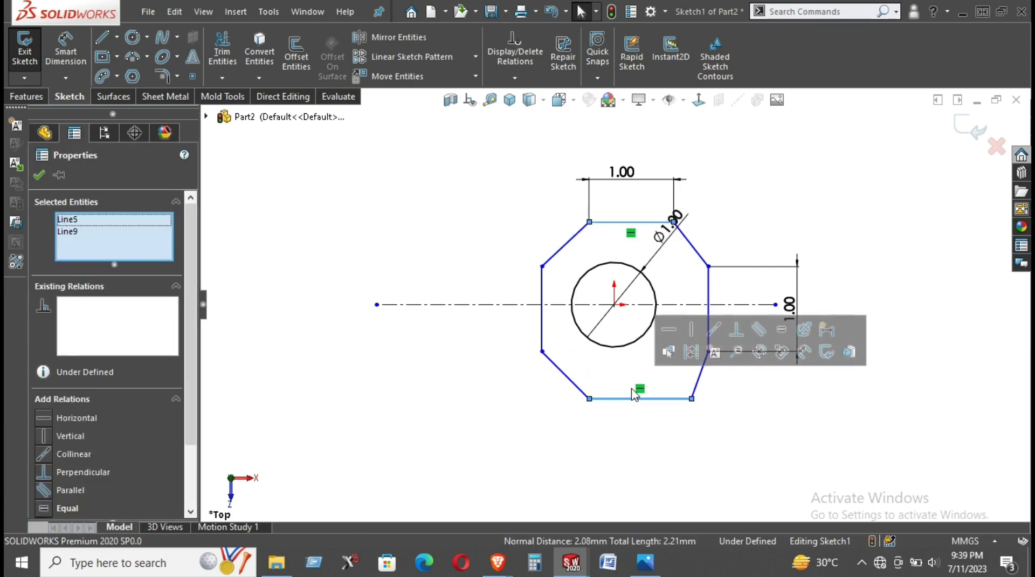
left_click(788, 324)
left_click(745, 448)
Make the upper-right diagonal equal to the right edge, then lock the selected lower and right edges.
left_click(693, 248)
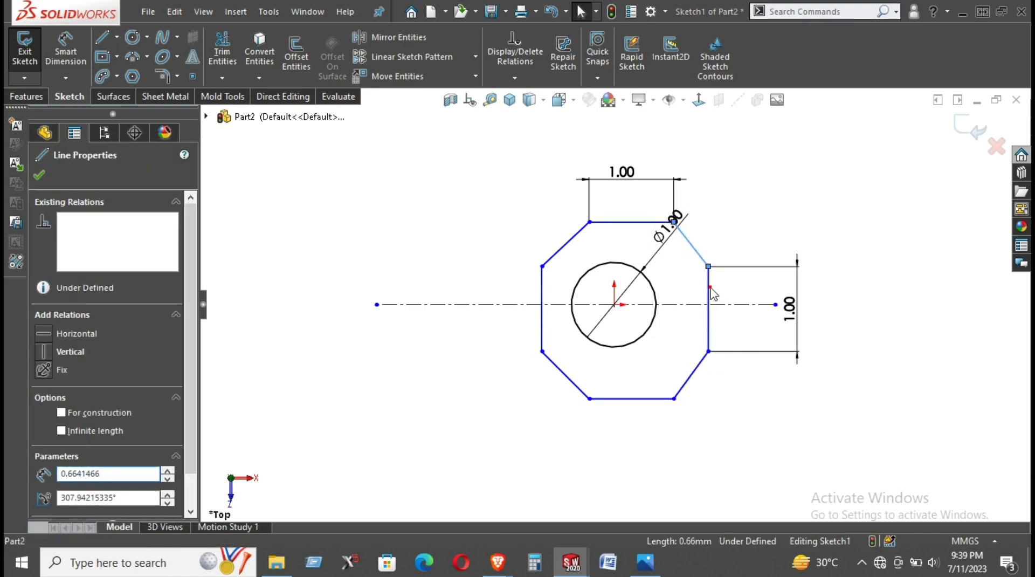
left_click(708, 286, "ctrl")
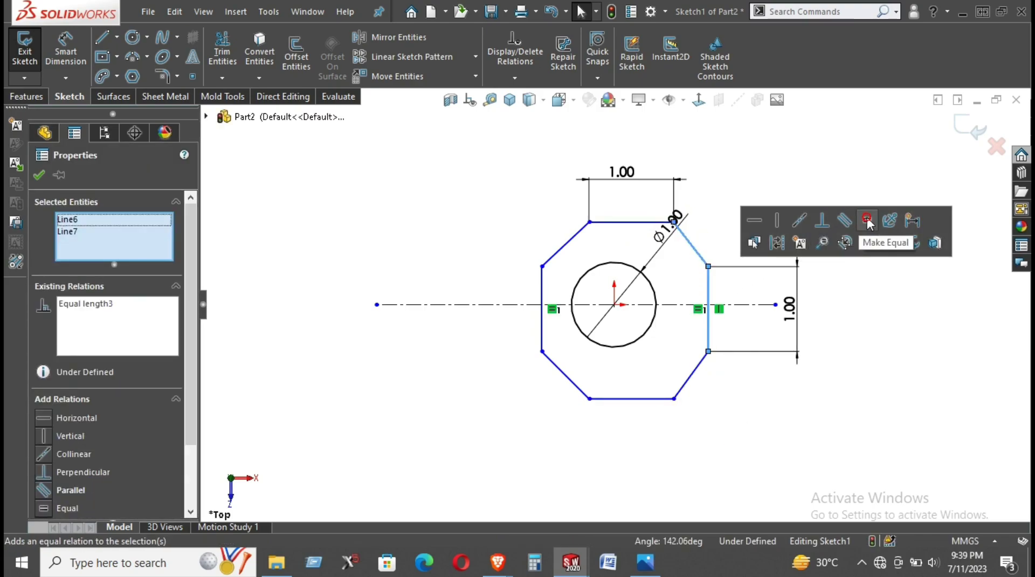
left_click(866, 219)
left_click(871, 389)
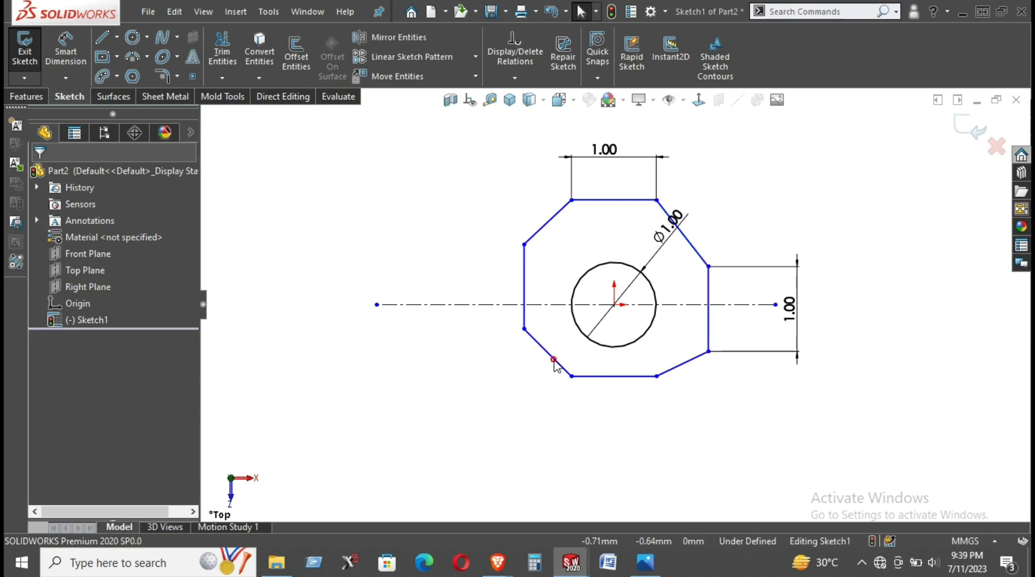
left_click(553, 360)
left_click(615, 376, "ctrl")
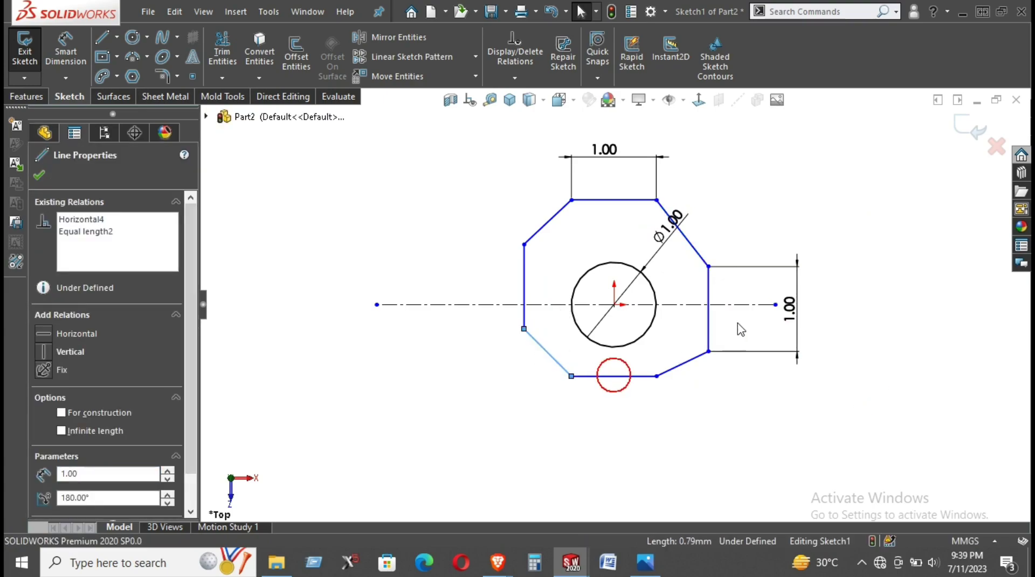
left_click(678, 364, "ctrl")
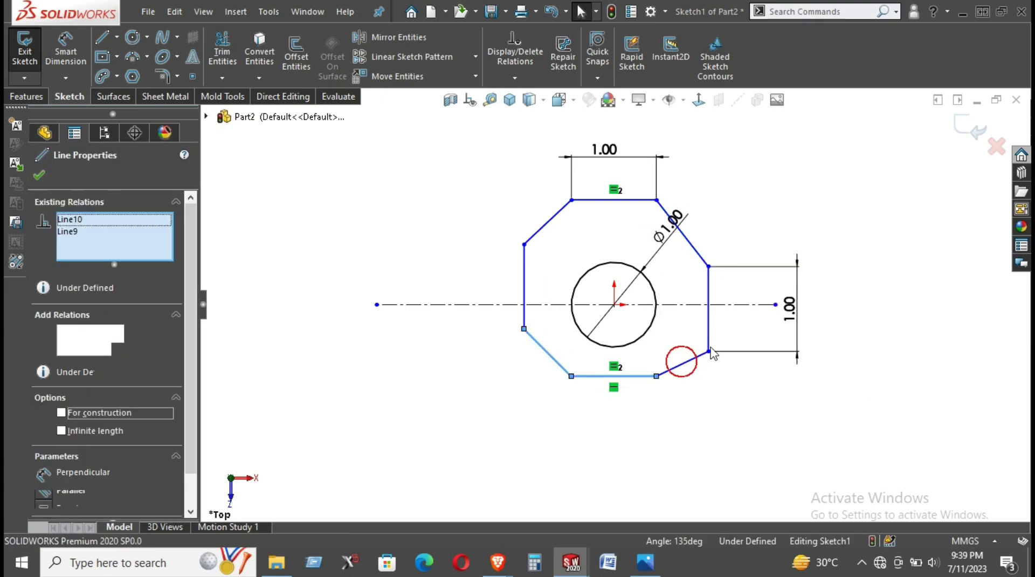
left_click(637, 377, "ctrl")
left_click(708, 335, "ctrl")
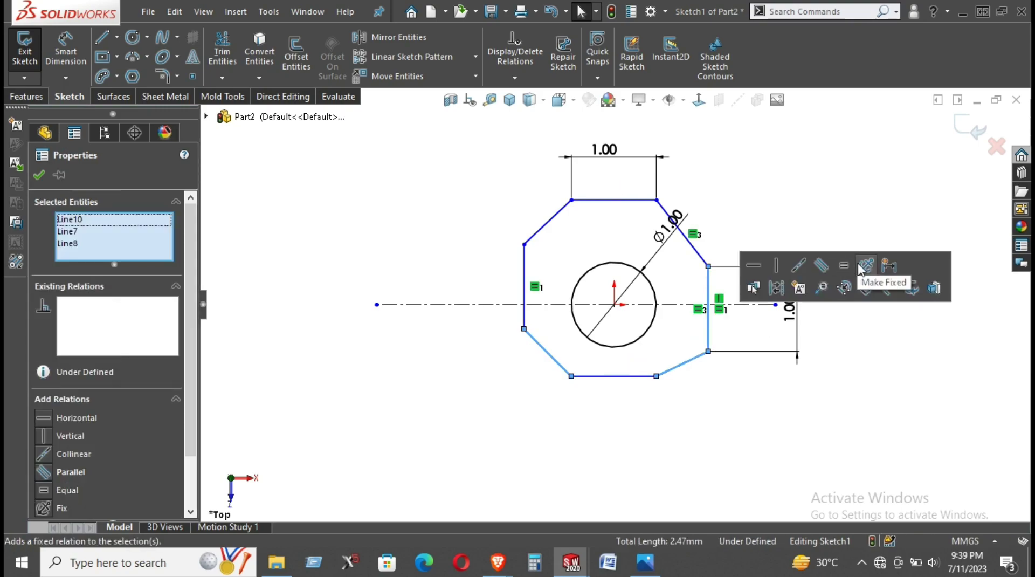
left_click(859, 267)
left_click(804, 404)
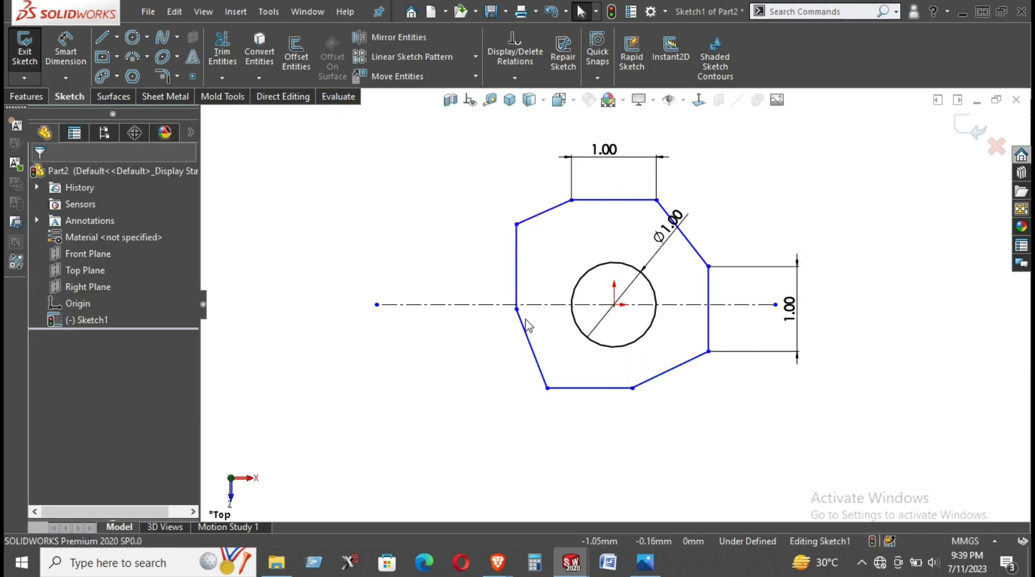
Reshape the lower-left vertex, then level the lower and upper side vertex pairs horizontally.
left_click_drag(517, 310, 484, 328)
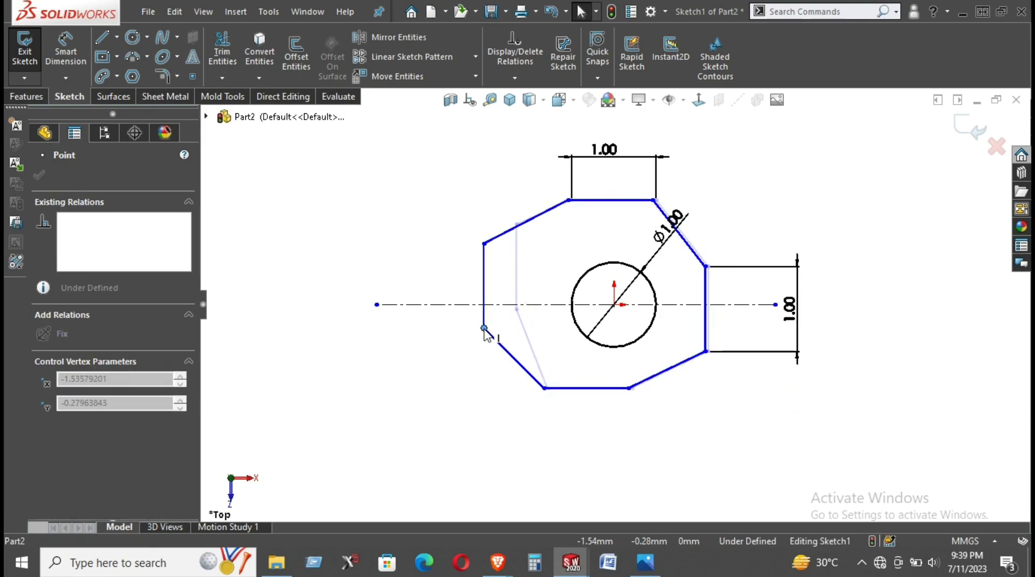
left_click(705, 351, "ctrl")
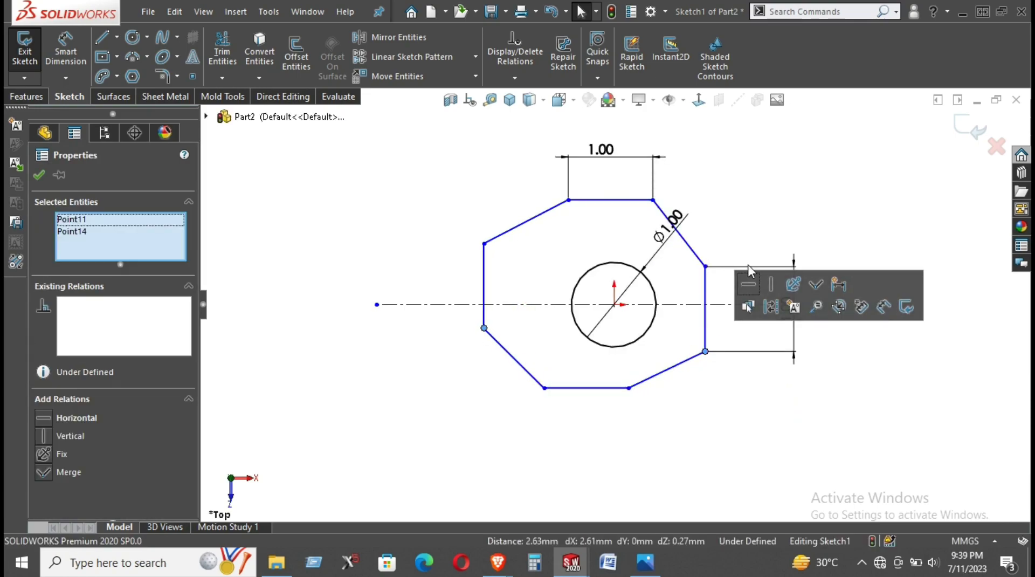
left_click(748, 284)
left_click(743, 384)
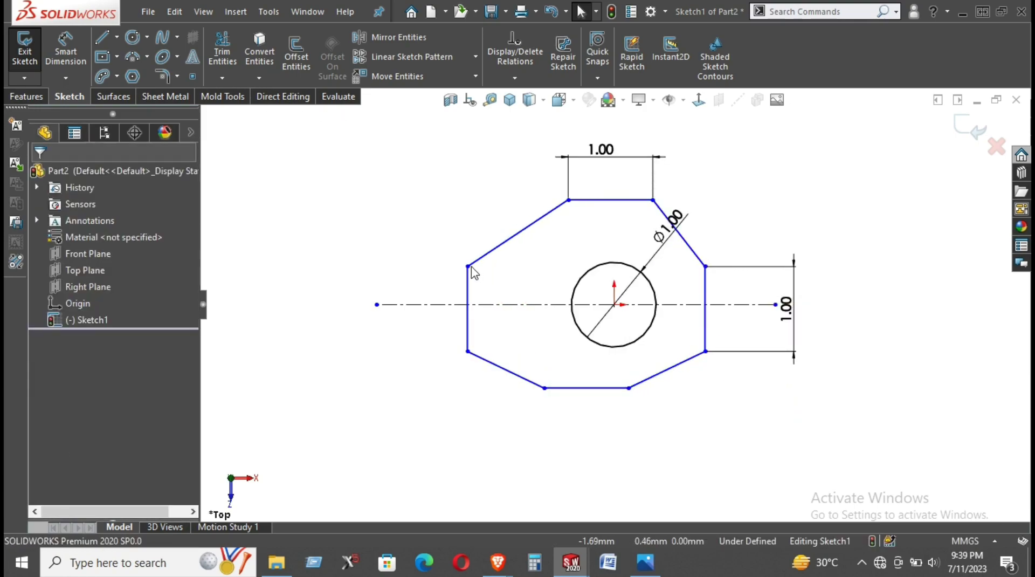
left_click(467, 266)
left_click(705, 266, "ctrl")
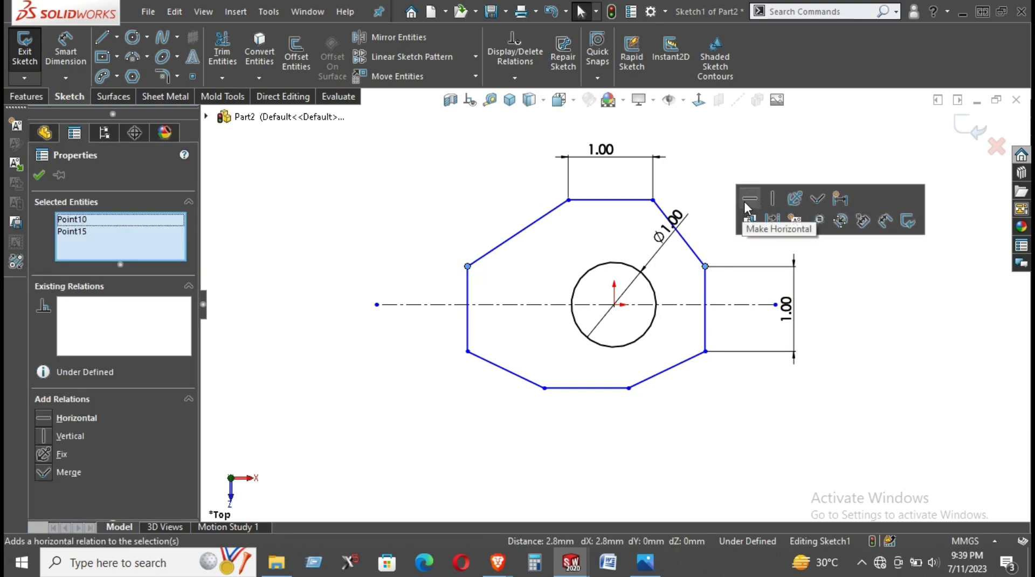
left_click(747, 208)
Align the top-left and bottom-left vertices vertically.
left_click(568, 200)
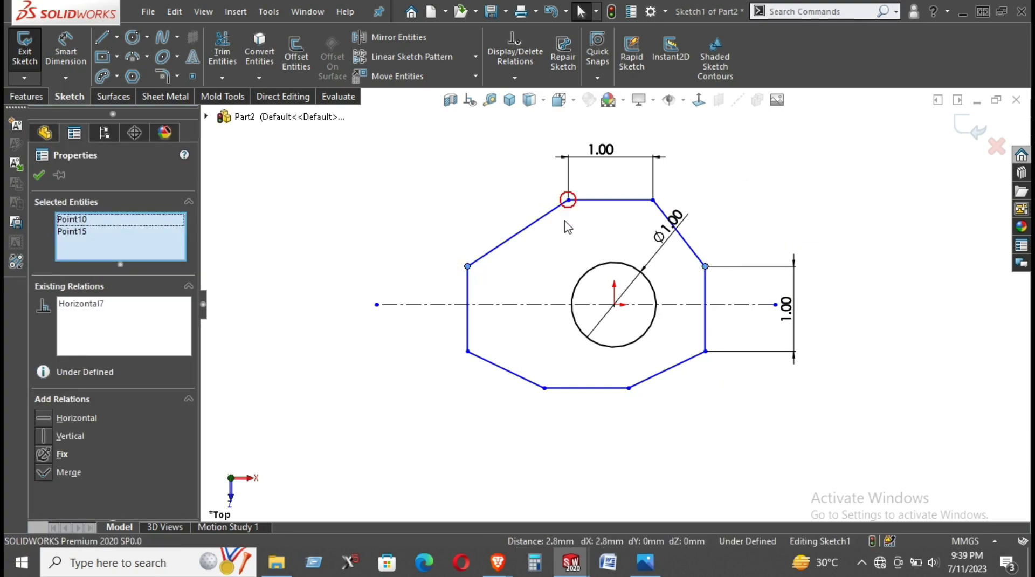
left_click(544, 388, "ctrl")
left_click(611, 321)
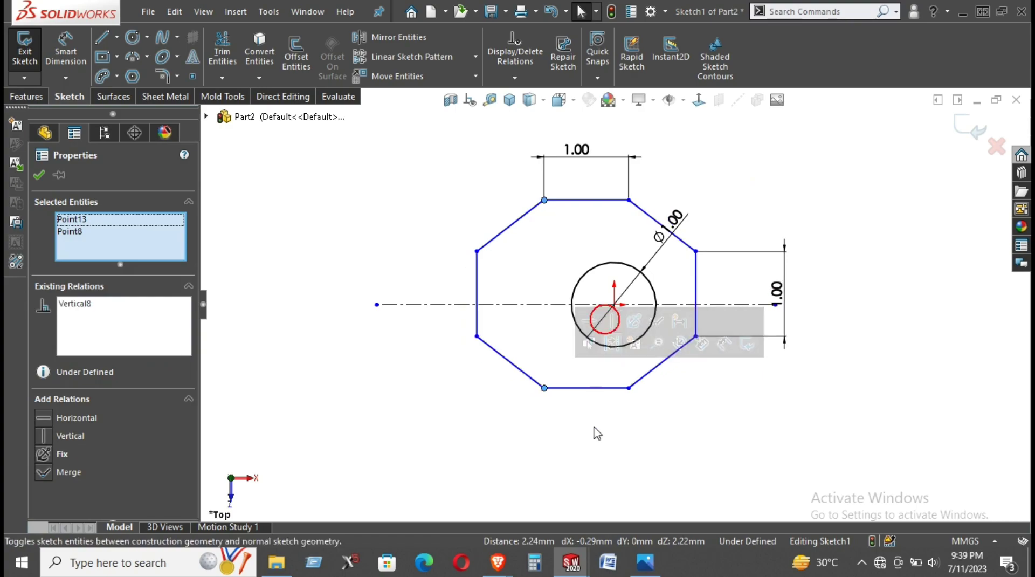
left_click(607, 434)
left_click(501, 236)
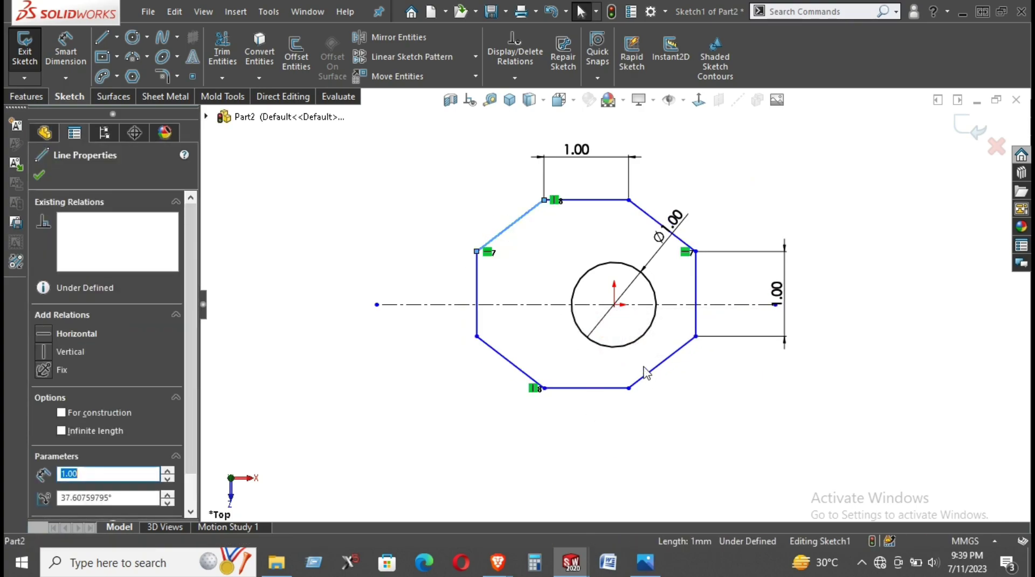
left_click(696, 324, "ctrl")
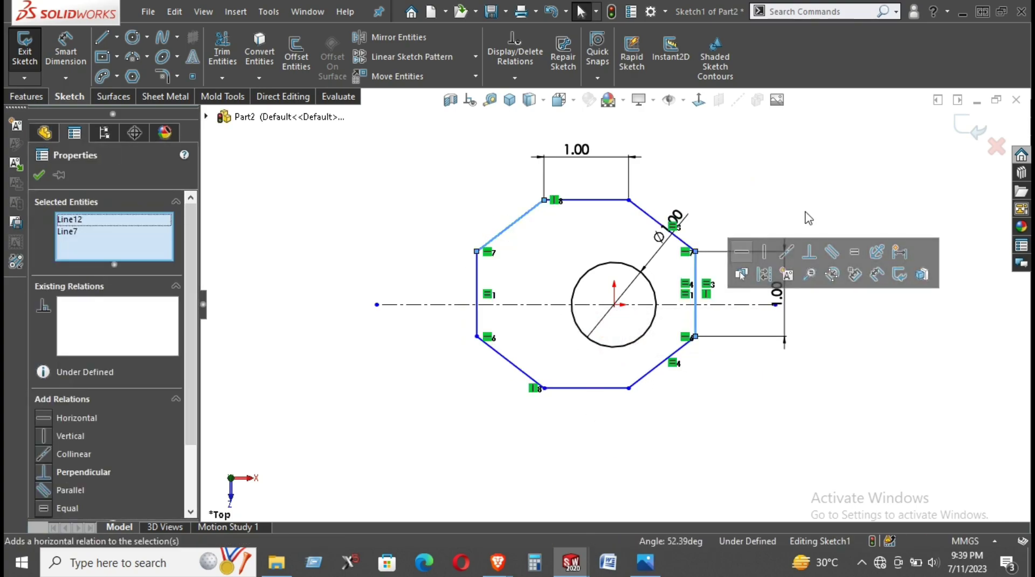
left_click(769, 393)
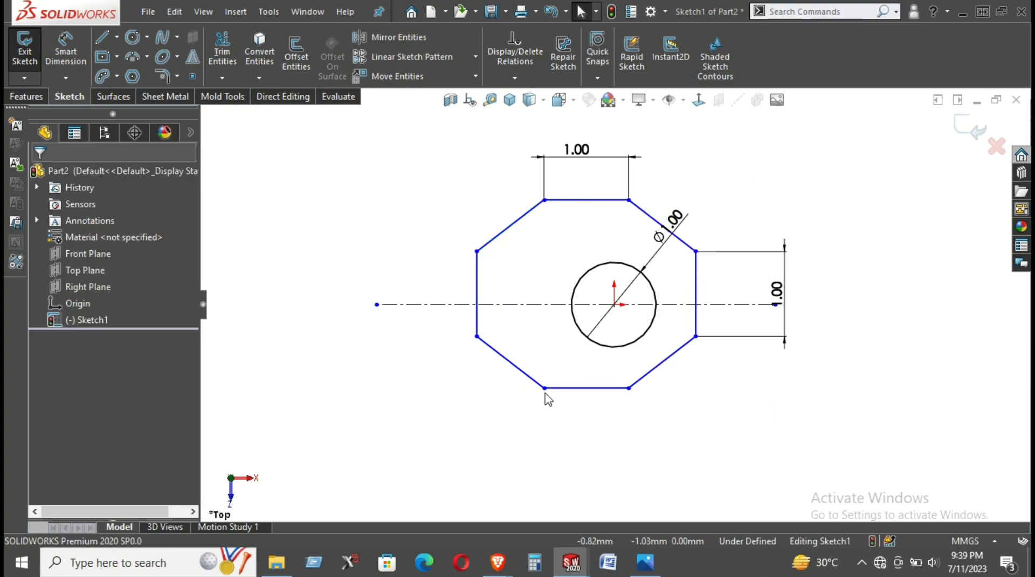
Adjust the lower-left octagon vertices and move the Ø1.00 label to a shallower angle.
left_click_drag(537, 397, 555, 393)
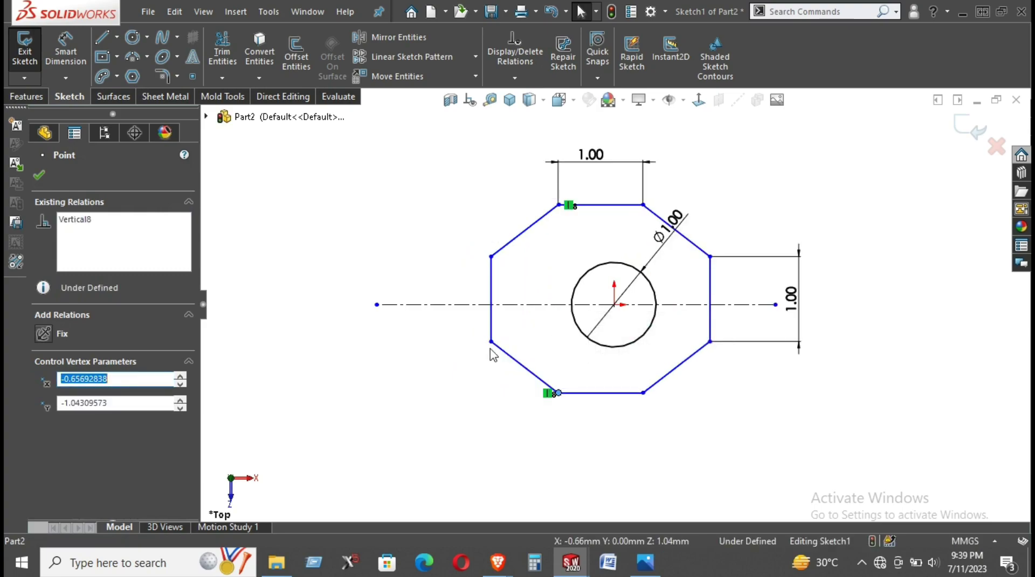
left_click_drag(491, 342, 521, 339)
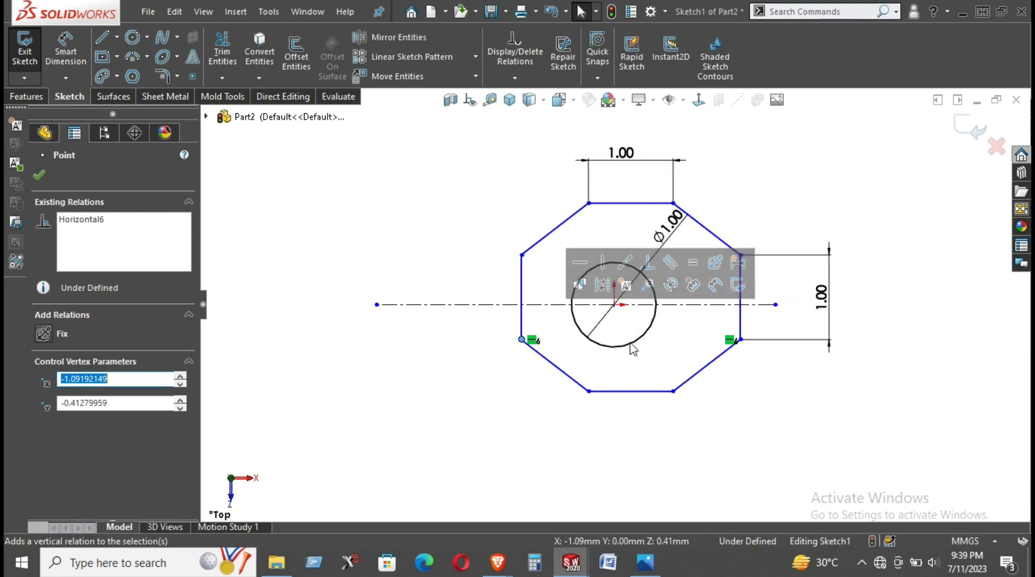
left_click(749, 408)
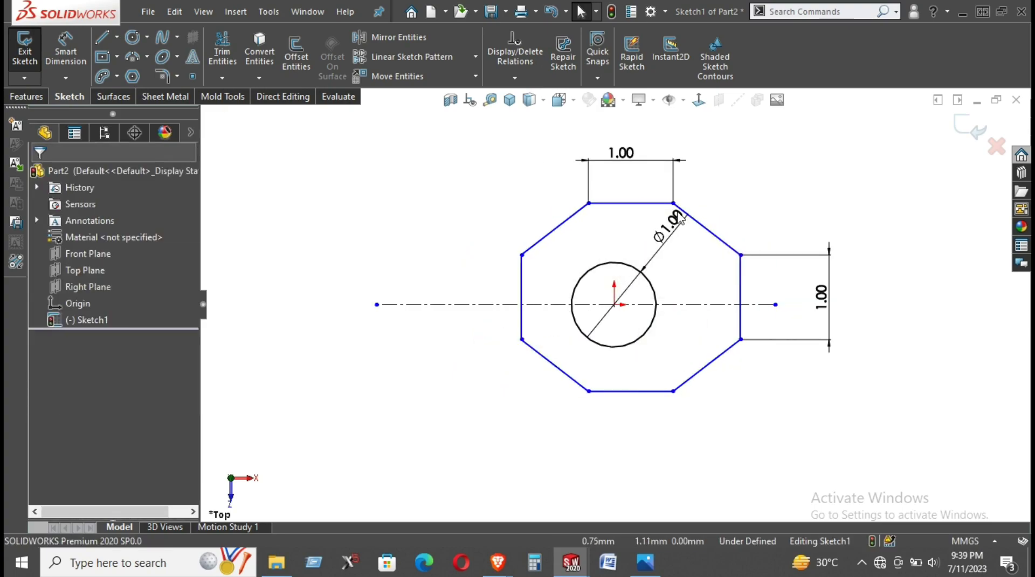
left_click_drag(673, 205, 675, 244)
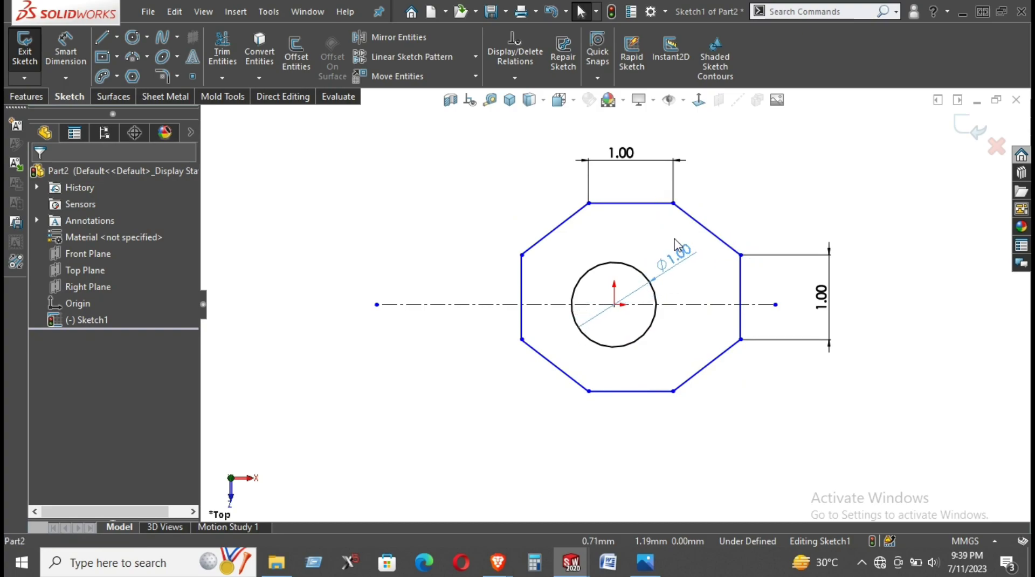
left_click(847, 458)
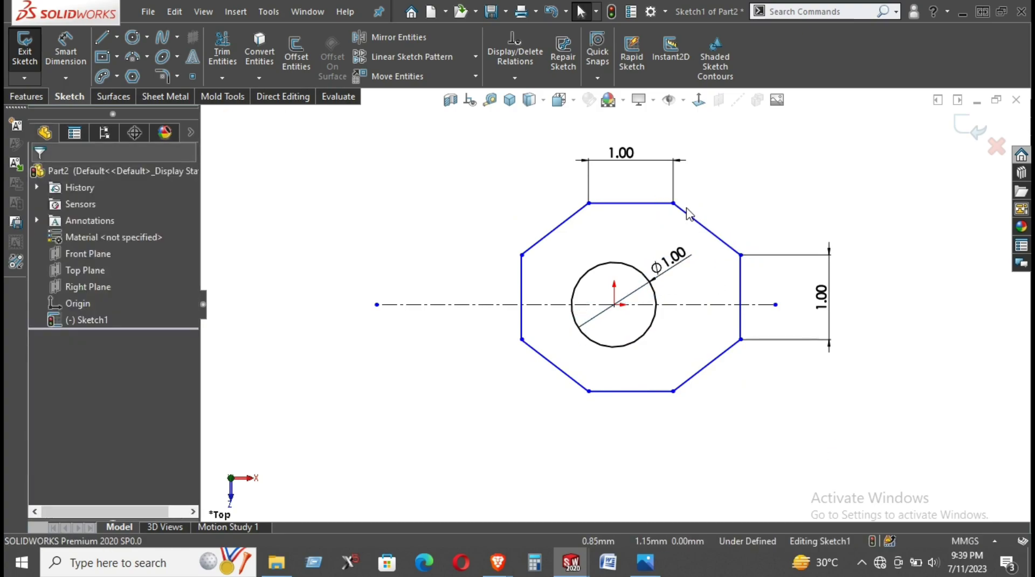
Drag the octagon back so it sits centred around the circle, then inspect the top edge and origin.
left_click_drag(671, 201, 851, 233)
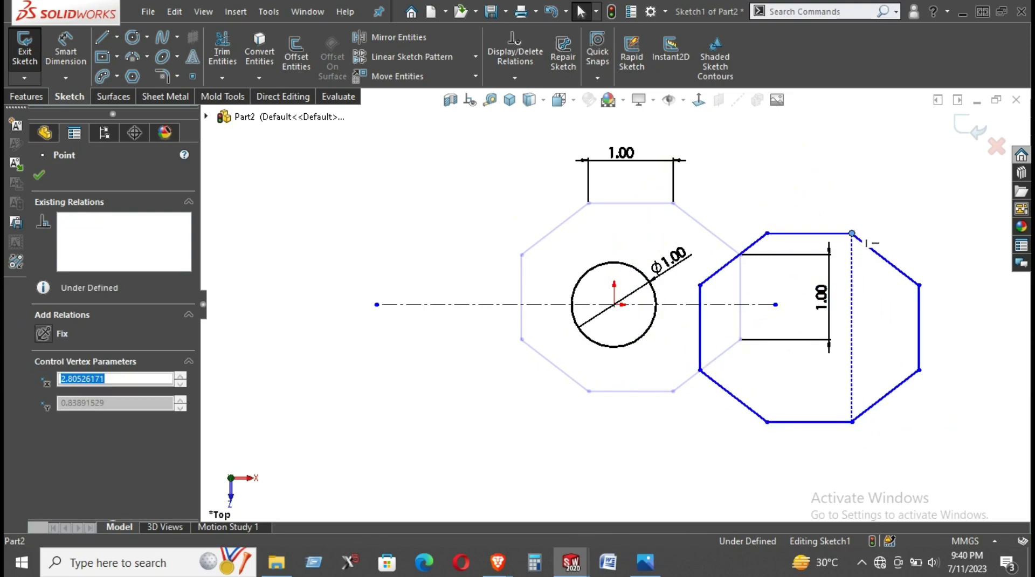
left_click_drag(699, 284, 544, 251)
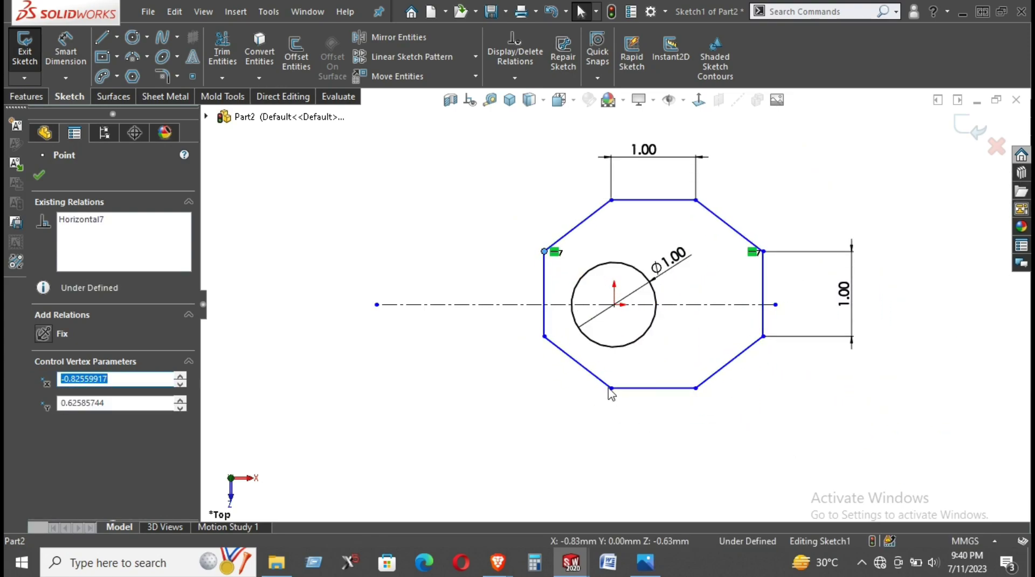
left_click_drag(608, 388, 565, 388)
left_click(629, 440)
left_click(614, 203)
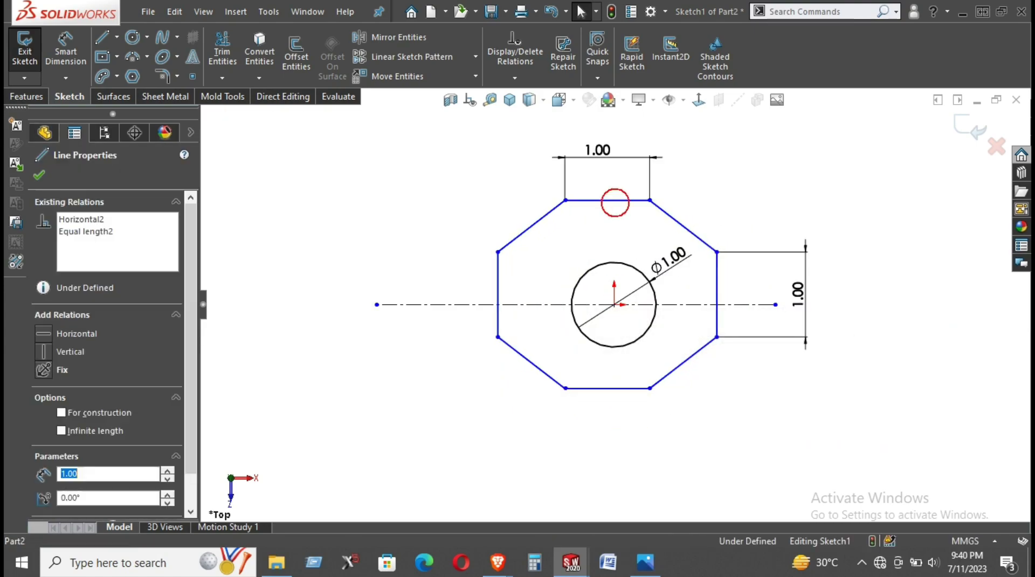
left_click(614, 304)
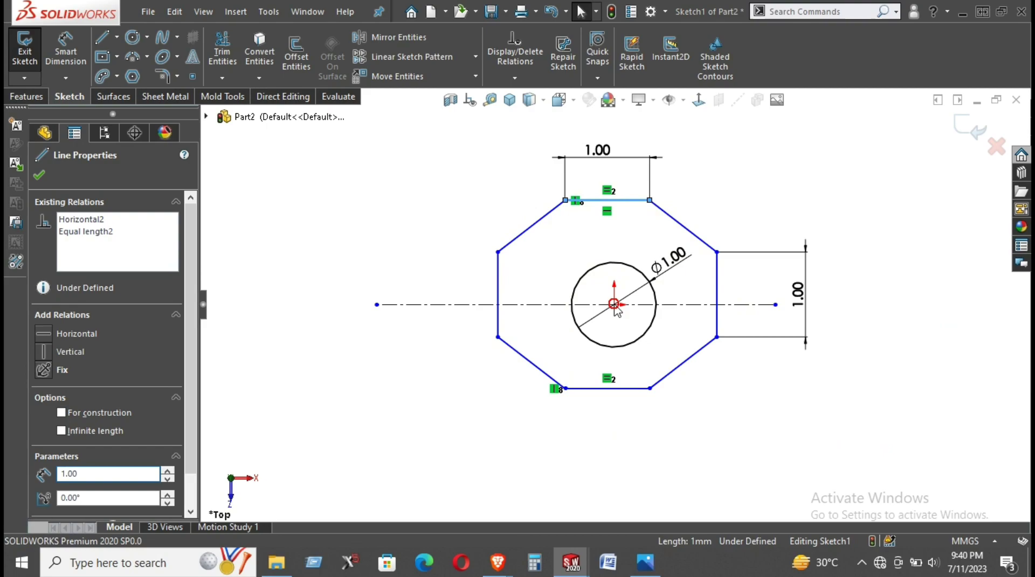
left_click(613, 204)
left_click(627, 216)
left_click(605, 203)
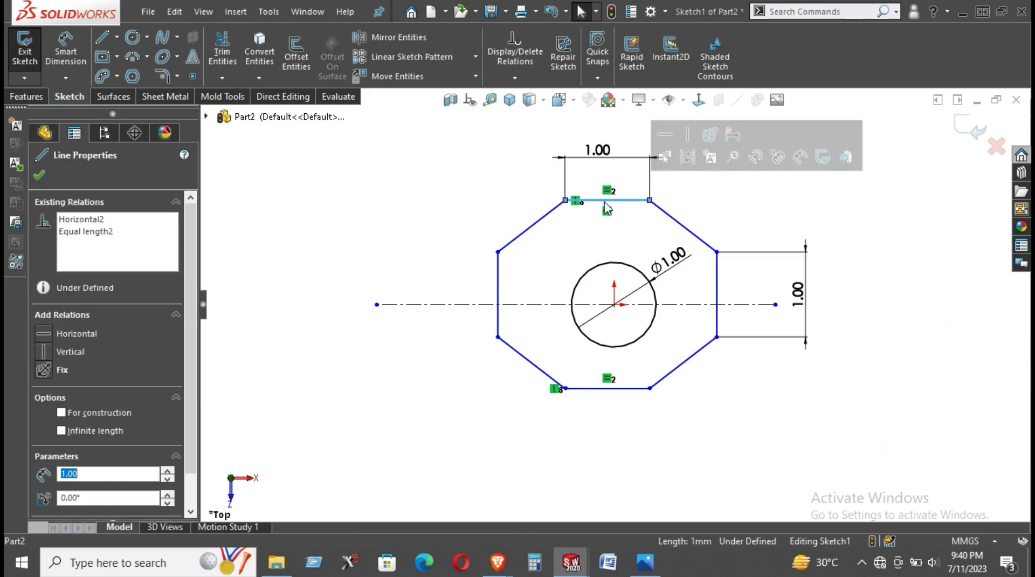
left_click(607, 200)
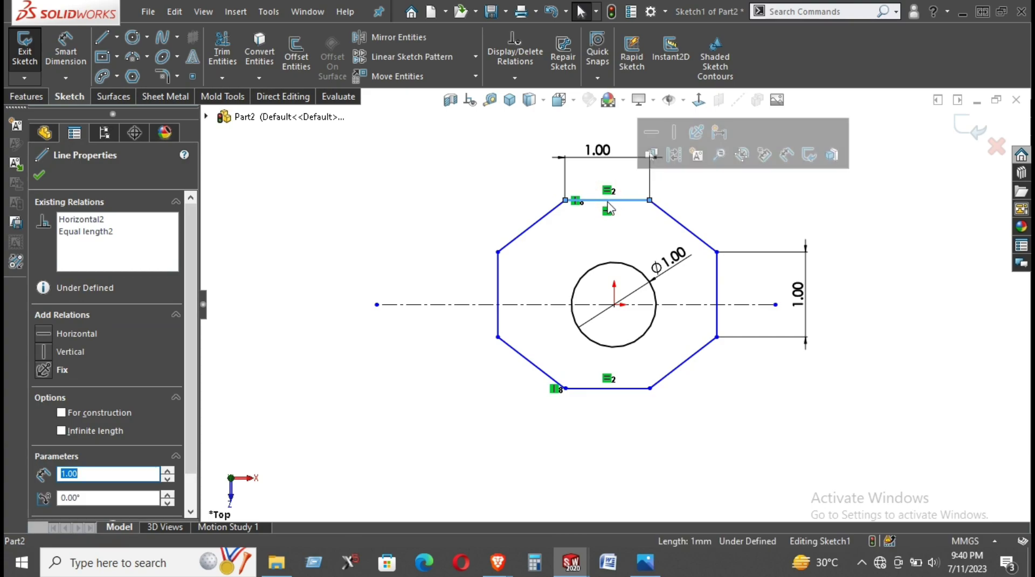
left_click(558, 222)
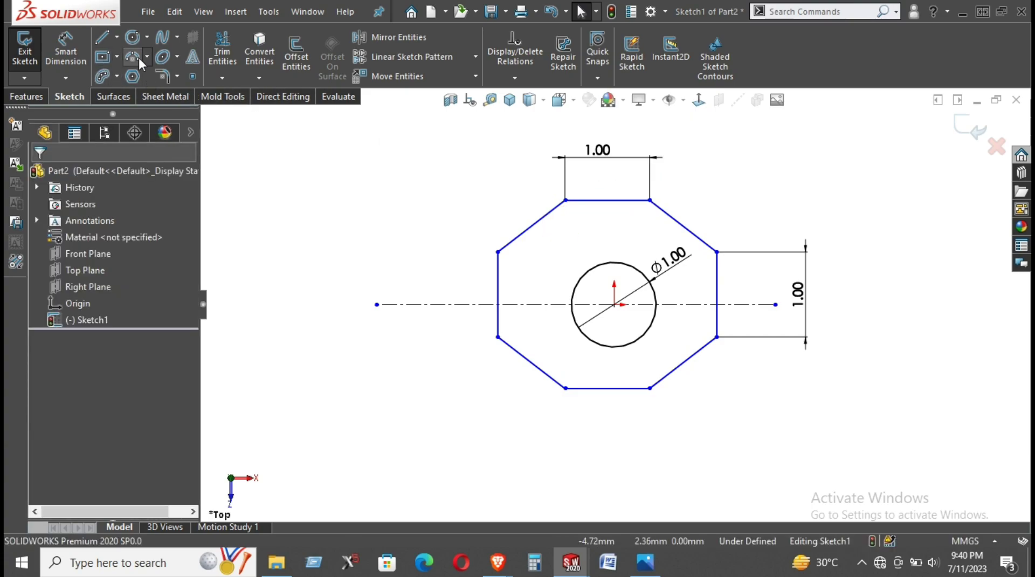
Place sketch points at the midpoints of the octagon's top, right and bottom edges.
left_click(191, 77)
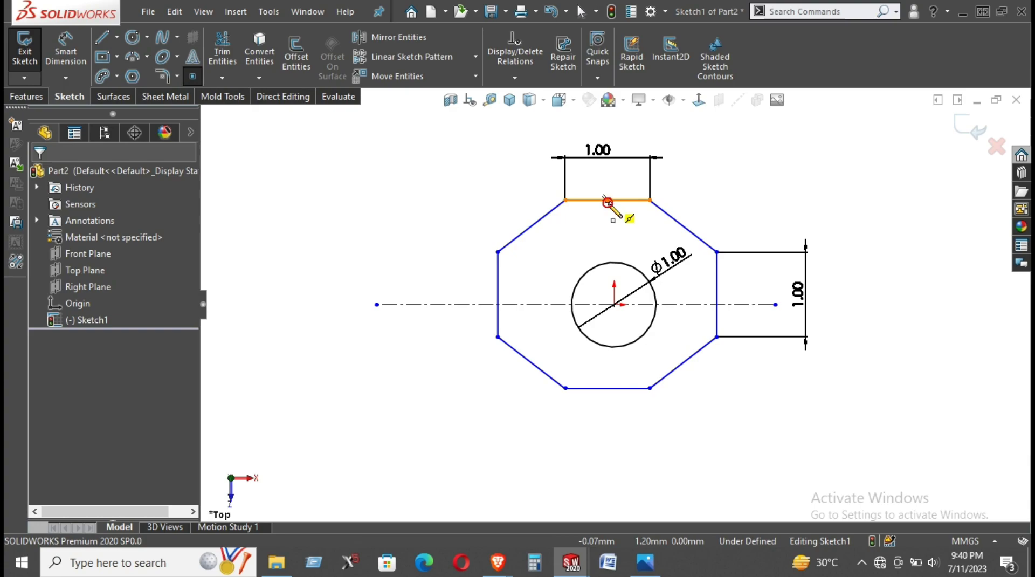
left_click(607, 201)
left_click(716, 293)
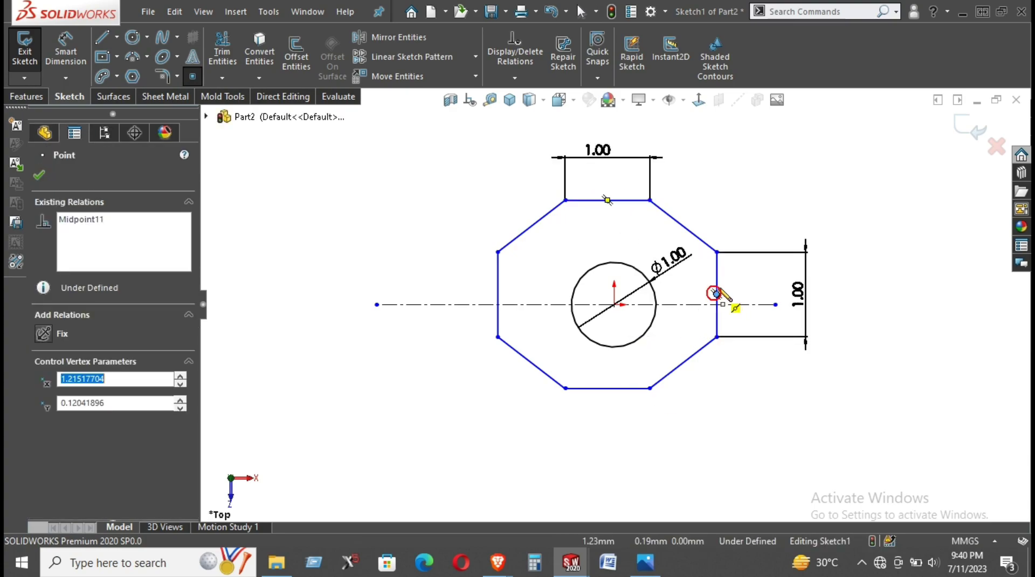
left_click(605, 388)
right_click(716, 172)
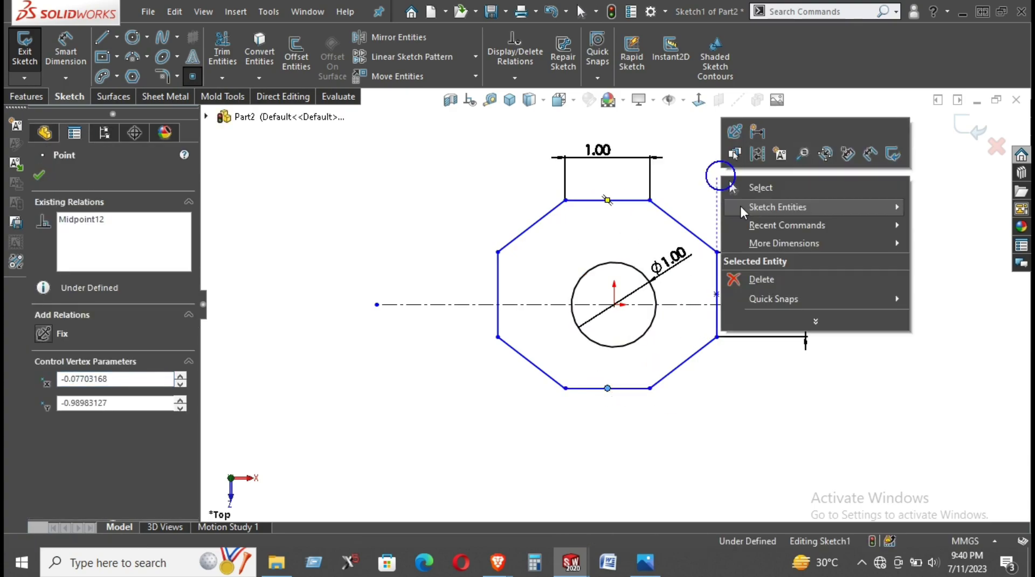
left_click(758, 186)
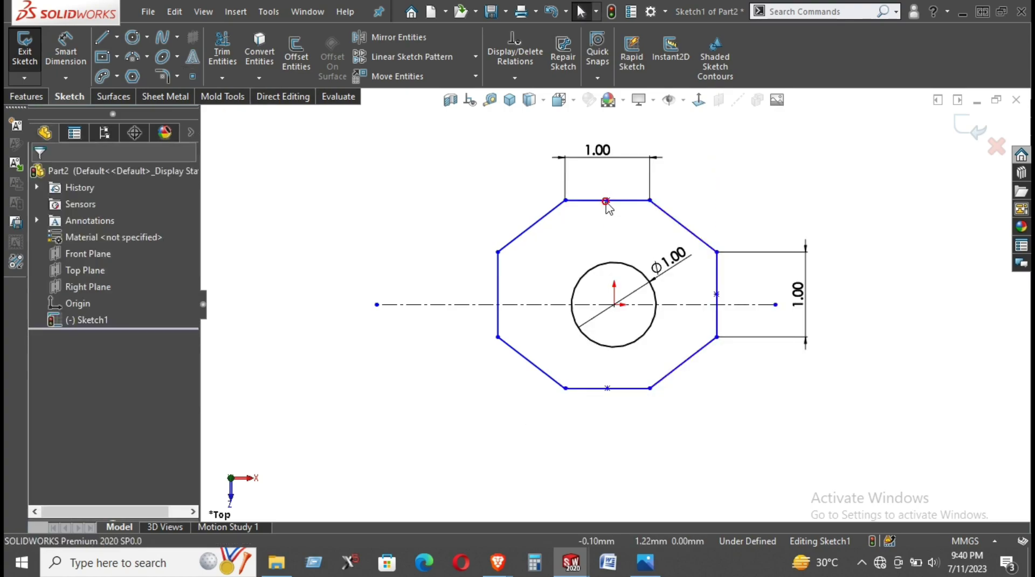
Make the top-edge midpoint vertical with the circle centre.
left_click(606, 201)
left_click(614, 305, "ctrl")
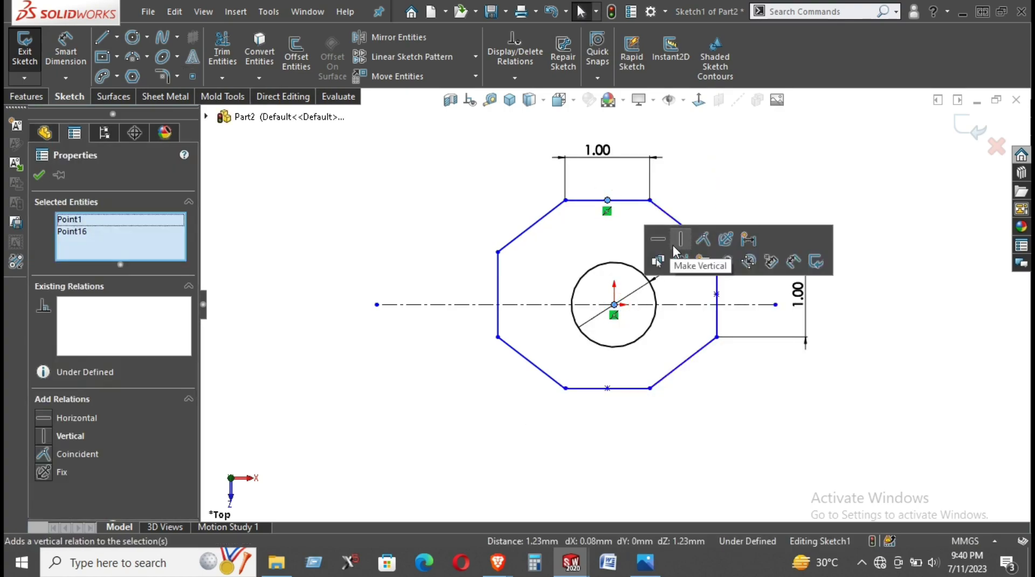
left_click(682, 239)
left_click(718, 162)
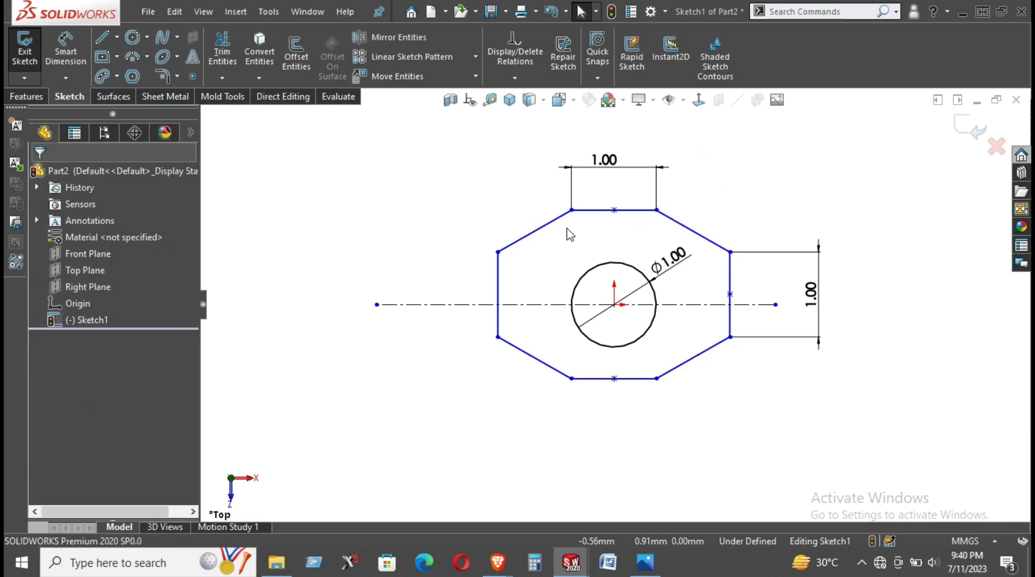
Make the centreline's right endpoint coincident with the octagon's right edge.
left_click(729, 304)
left_click(711, 305)
left_click(730, 304, "ctrl")
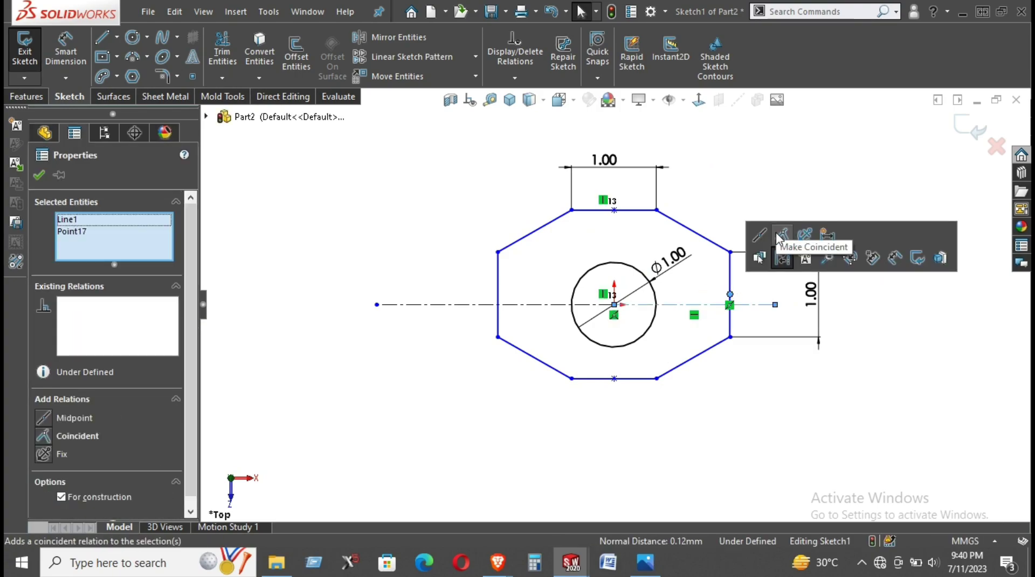
left_click(785, 236)
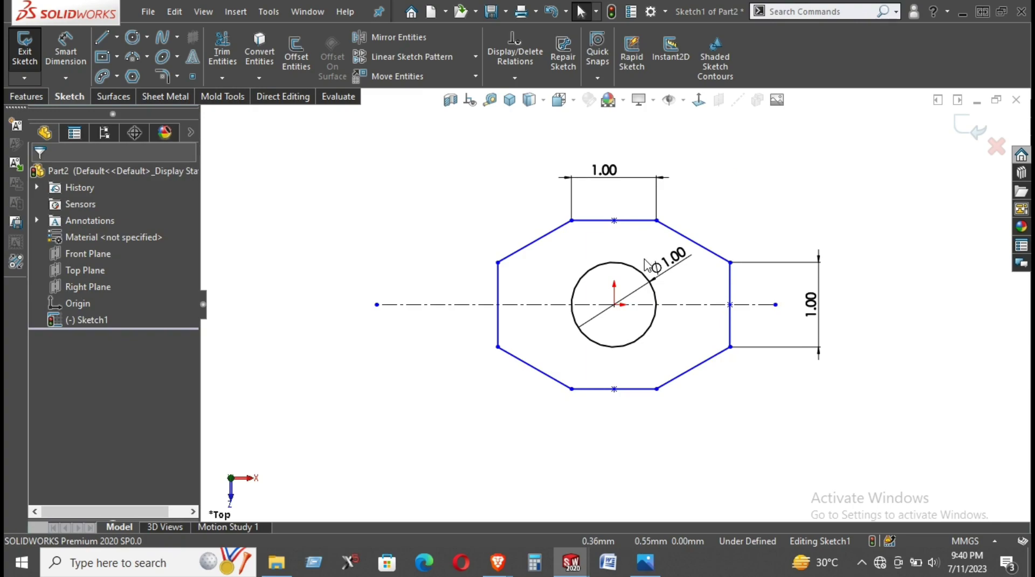
Make the upper-left slanted edge equal to the right vertical edge.
mouse_move(497, 264)
left_mouse_down()
mouse_move(522, 258)
mouse_move(513, 249)
mouse_move(529, 262)
left_mouse_up()
left_click(726, 411)
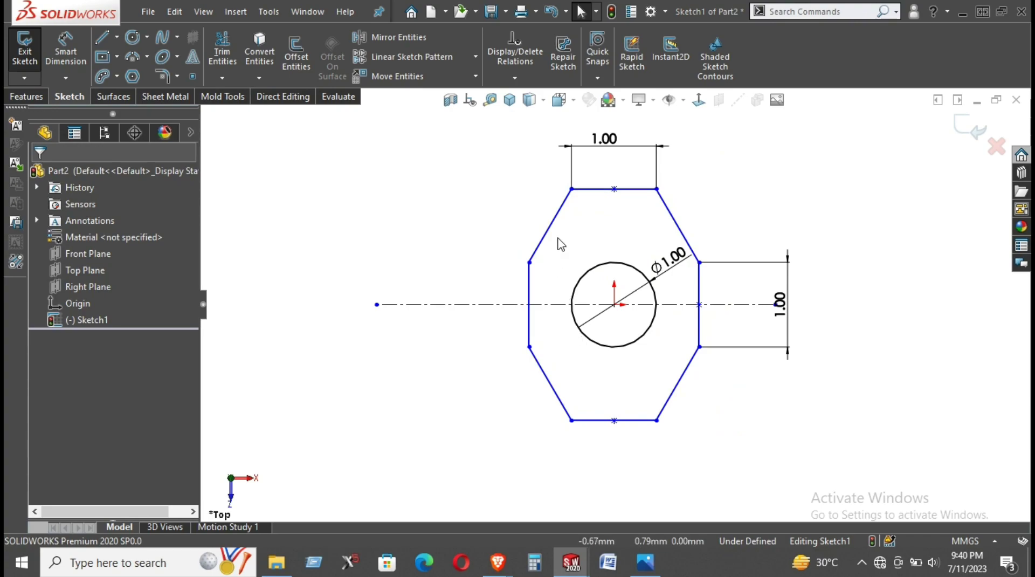
left_click(551, 223)
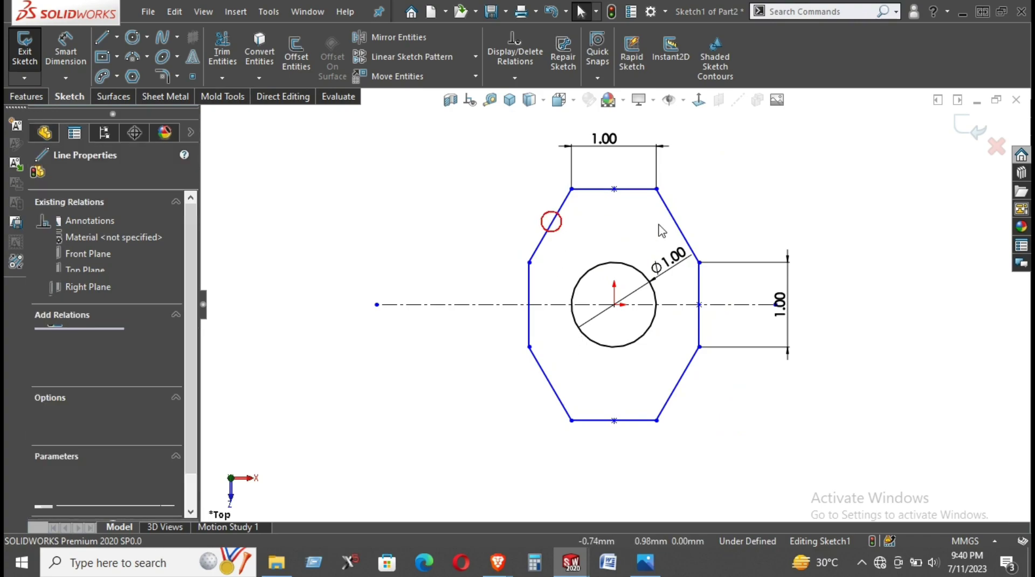
left_click(699, 287, "ctrl")
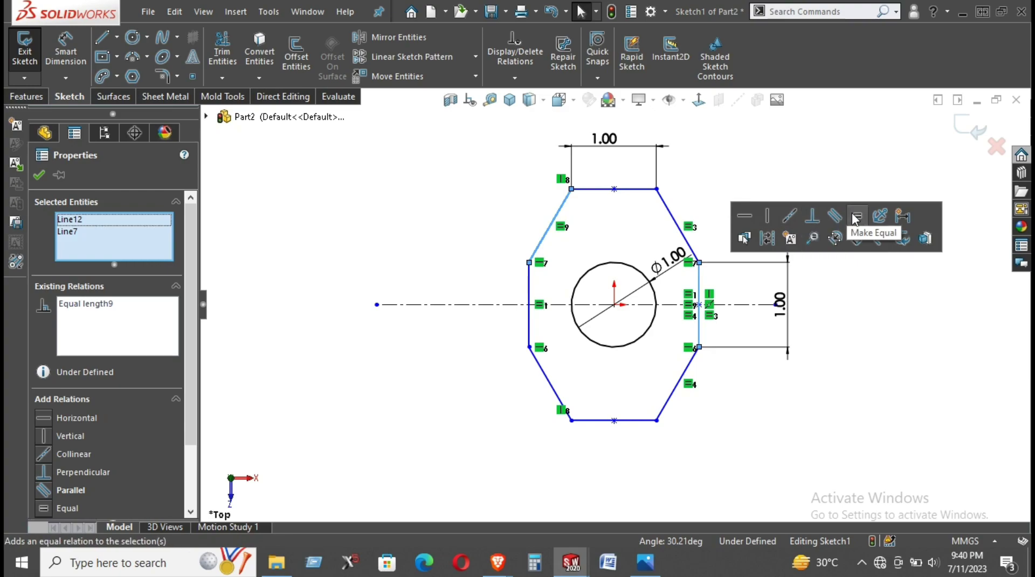
left_click(853, 217)
left_click(805, 408)
Drag the bottom-right vertex to test the shape and check the reference drawing in Photos.
mouse_move(657, 421)
left_mouse_down()
mouse_move(642, 398)
mouse_move(647, 405)
left_mouse_up()
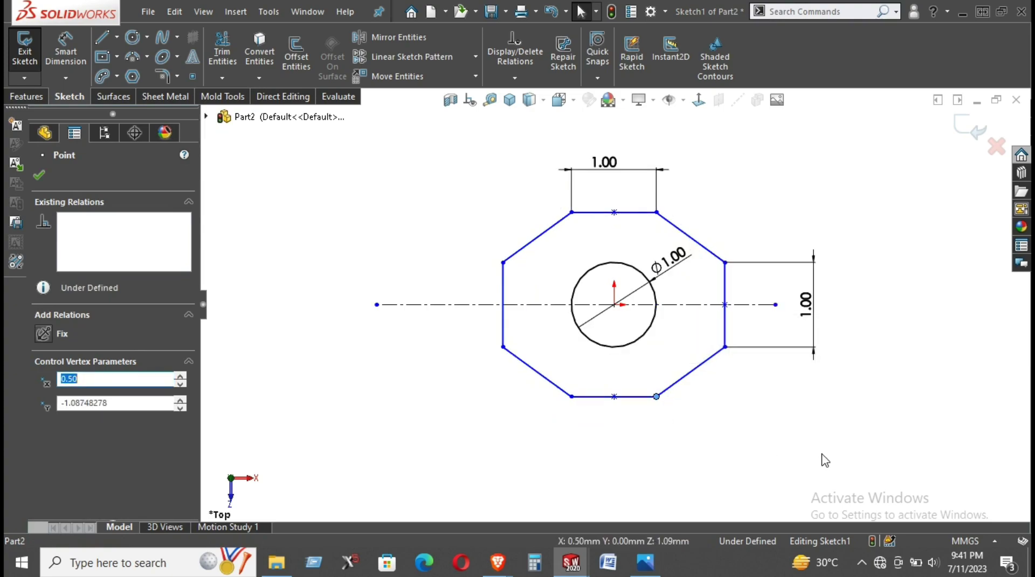
left_click(776, 436)
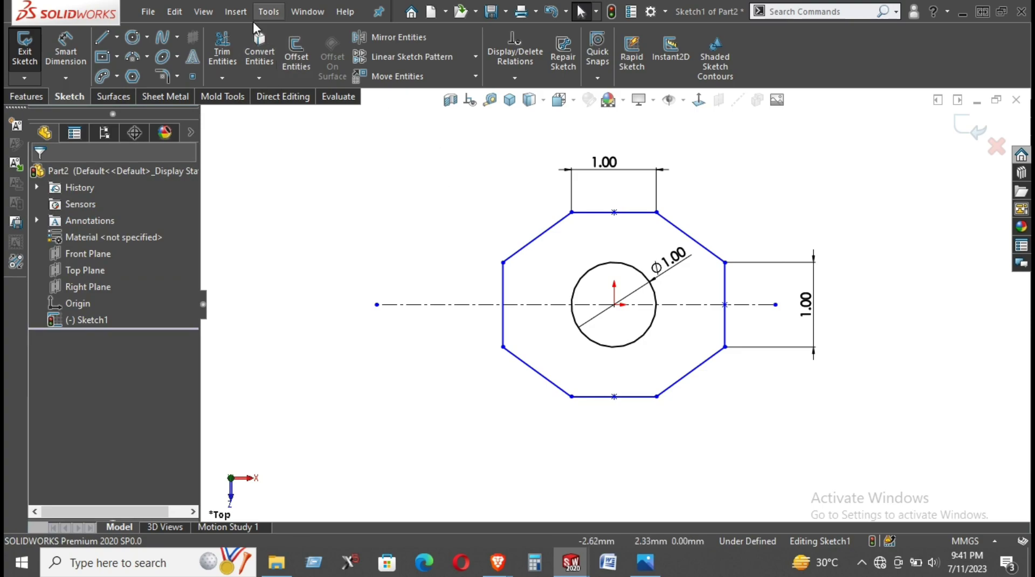
scroll(648, 293, "down", 2)
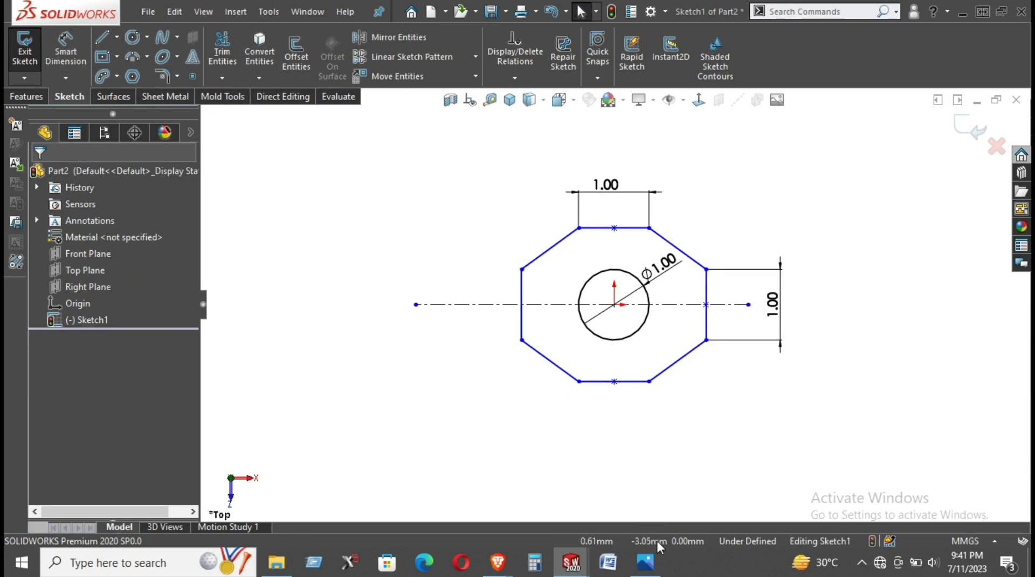
left_click(645, 562)
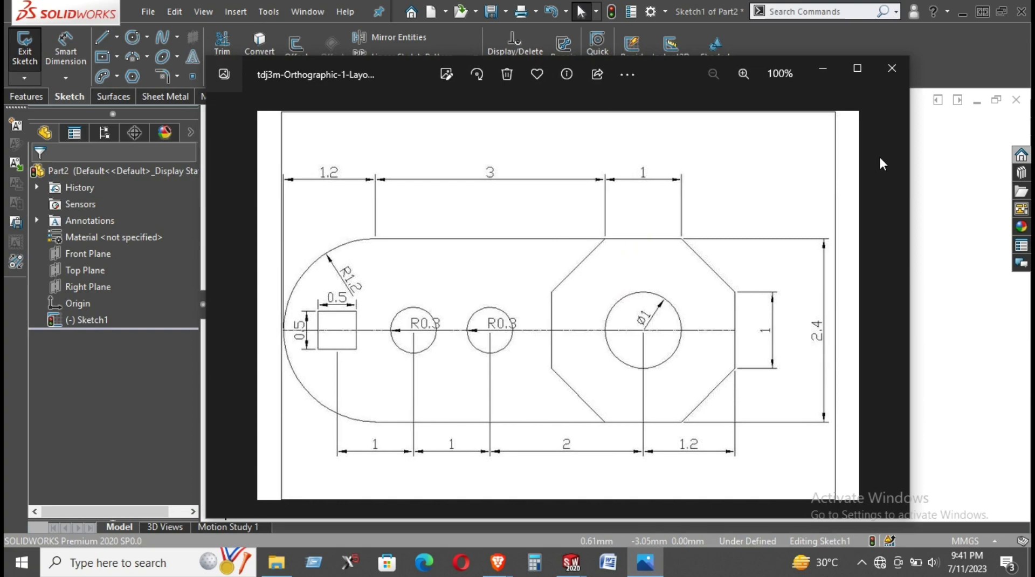
left_click(821, 68)
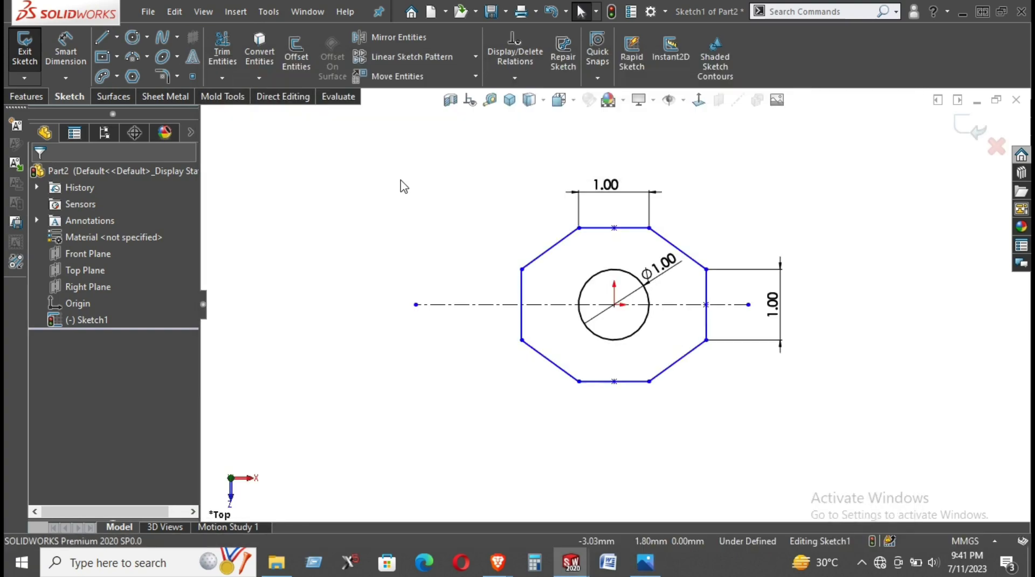
Draw a top line from the octagon's top-left vertex stretching far to the left.
left_click(102, 37)
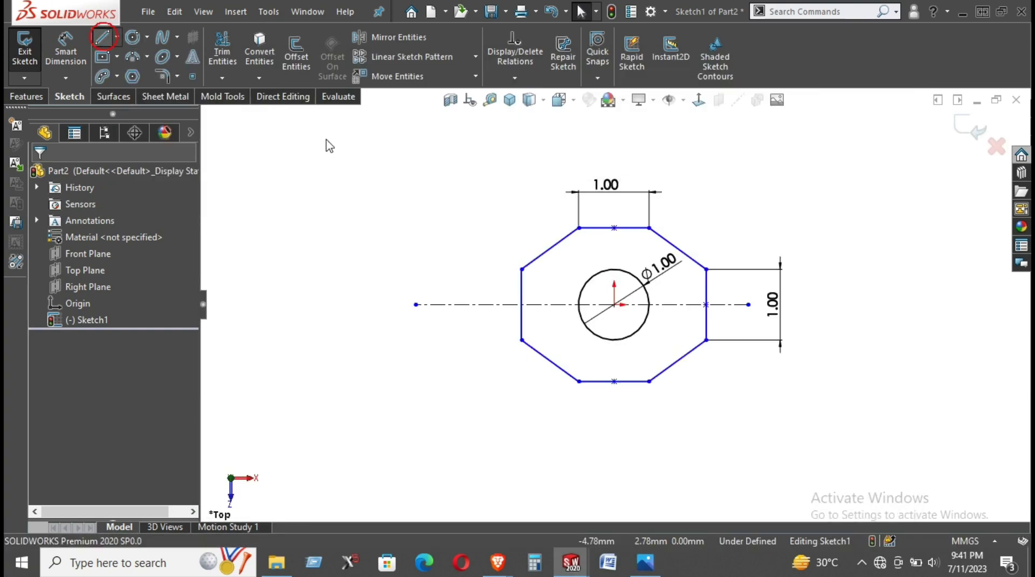
left_click(579, 227)
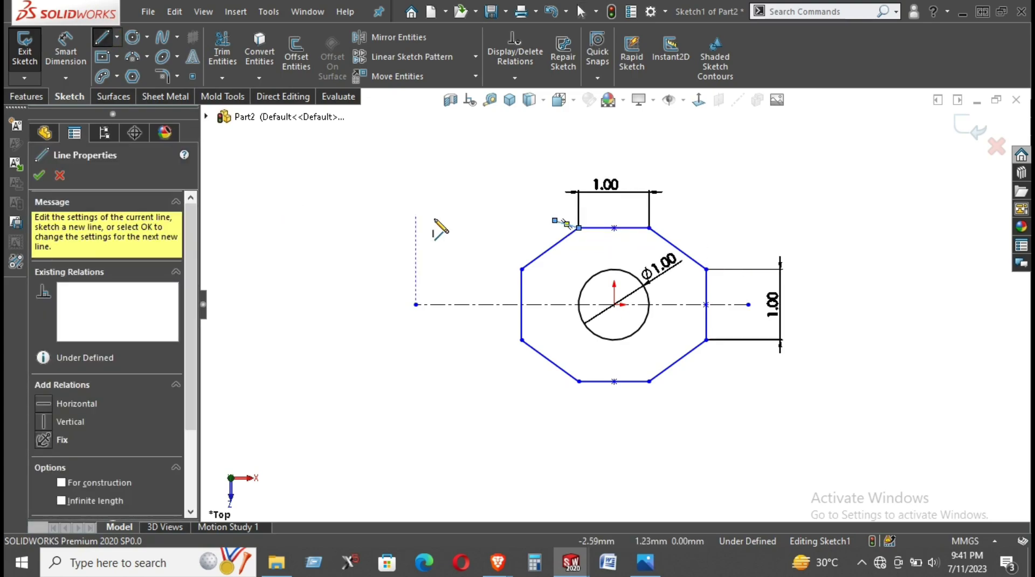
right_click(319, 178)
left_click(542, 238)
key("Escape")
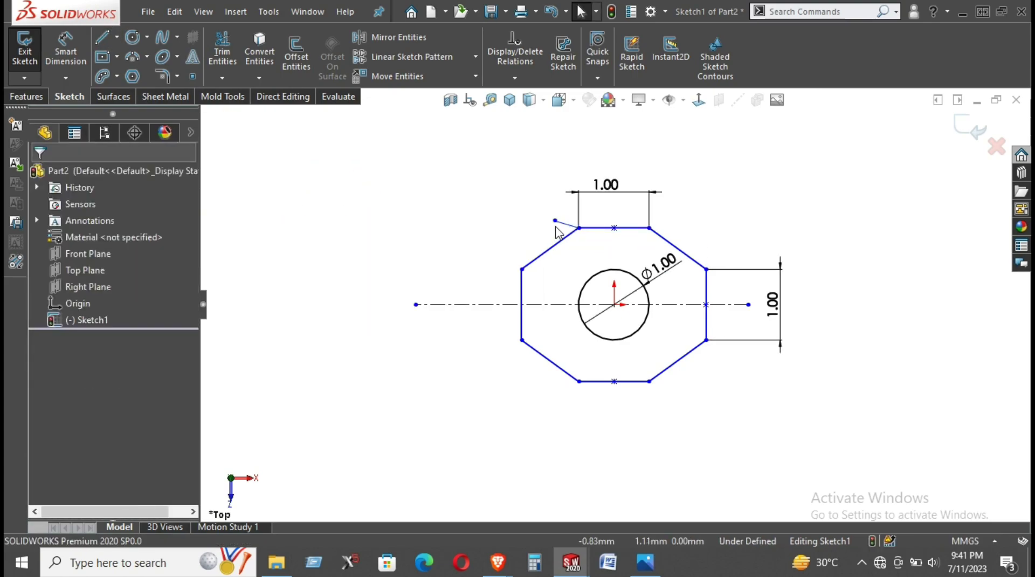
left_click_drag(555, 219, 301, 228)
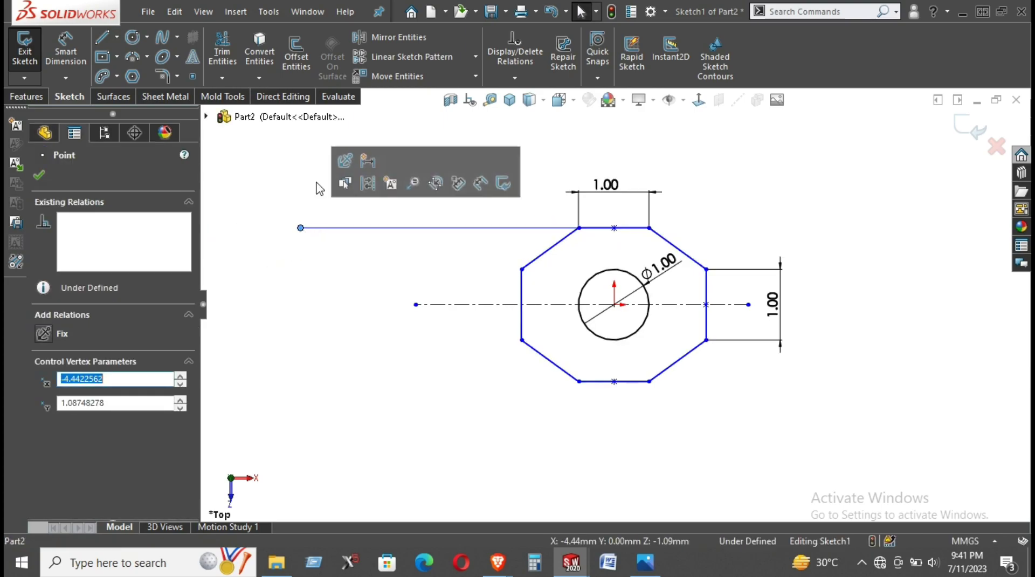
left_click(220, 145)
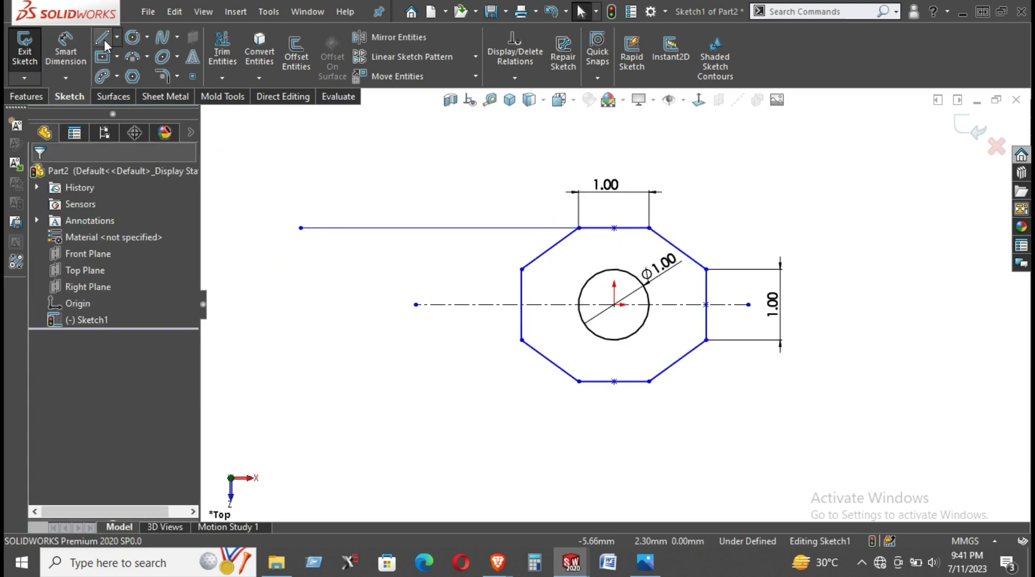
Draw the bottom line leftward from the bottom-left vertex and close the rounded end at the top line.
left_click(105, 39)
left_click(579, 381)
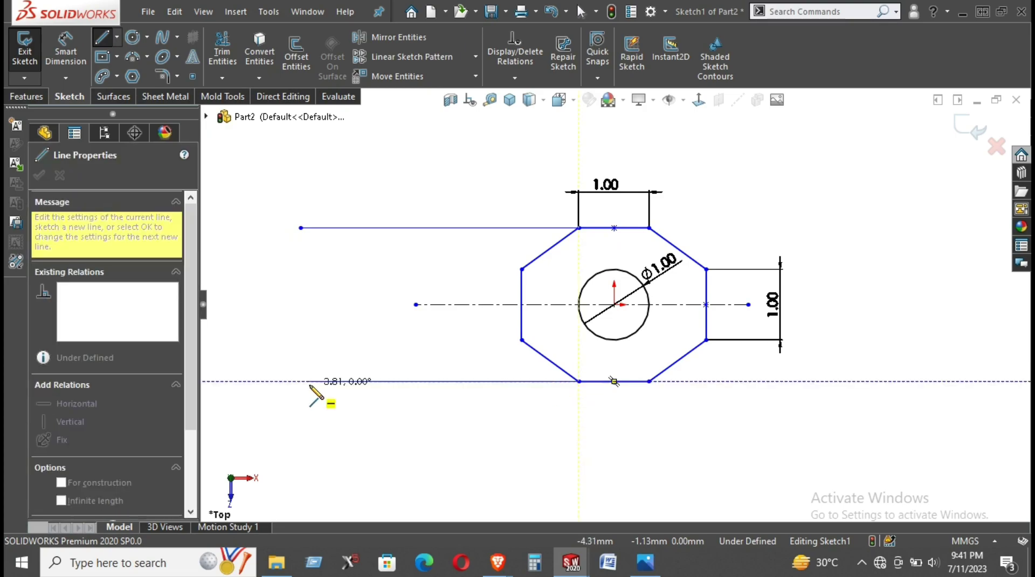
left_click(301, 381)
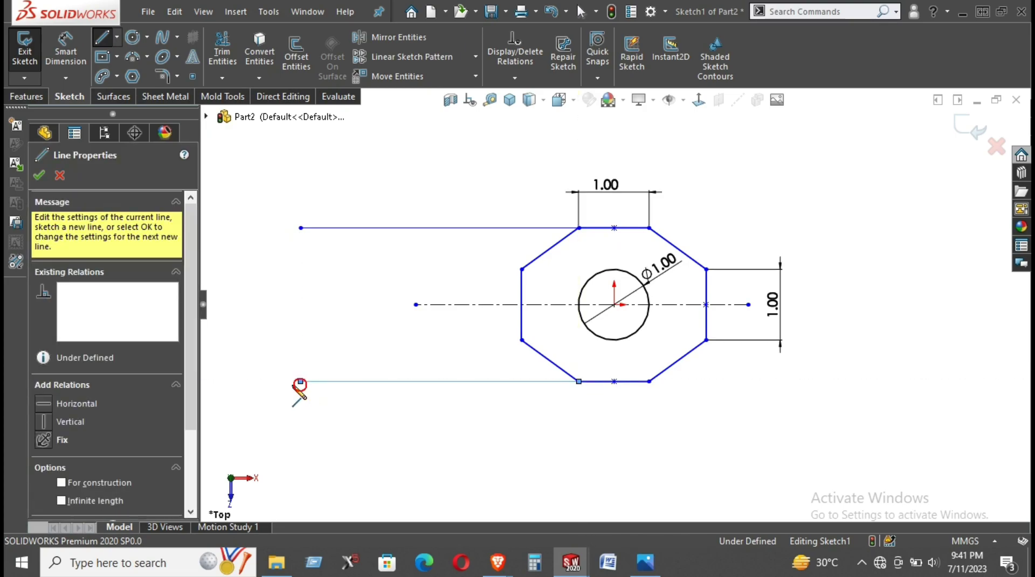
left_click(300, 228)
right_click(401, 275)
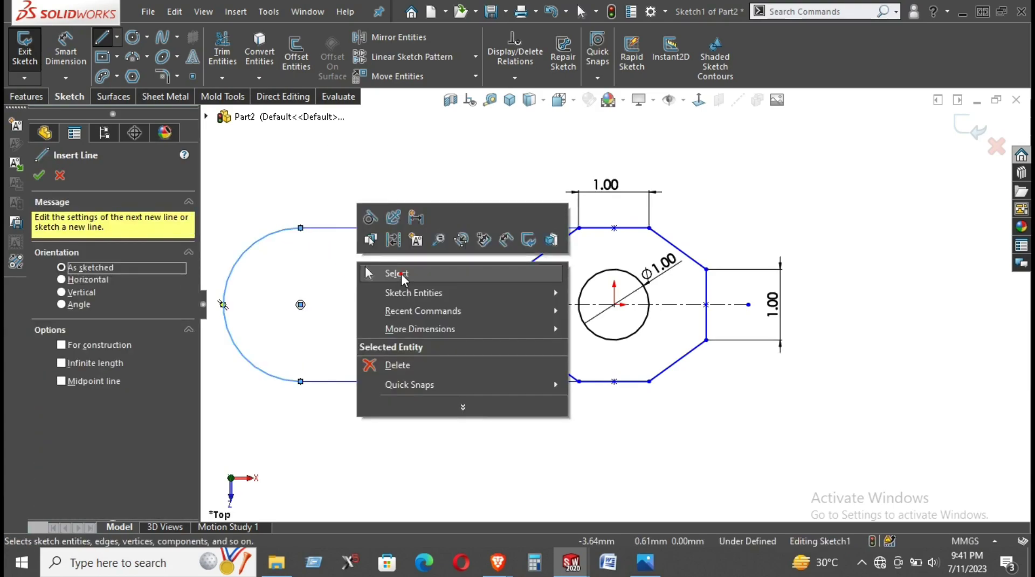
left_click(402, 273)
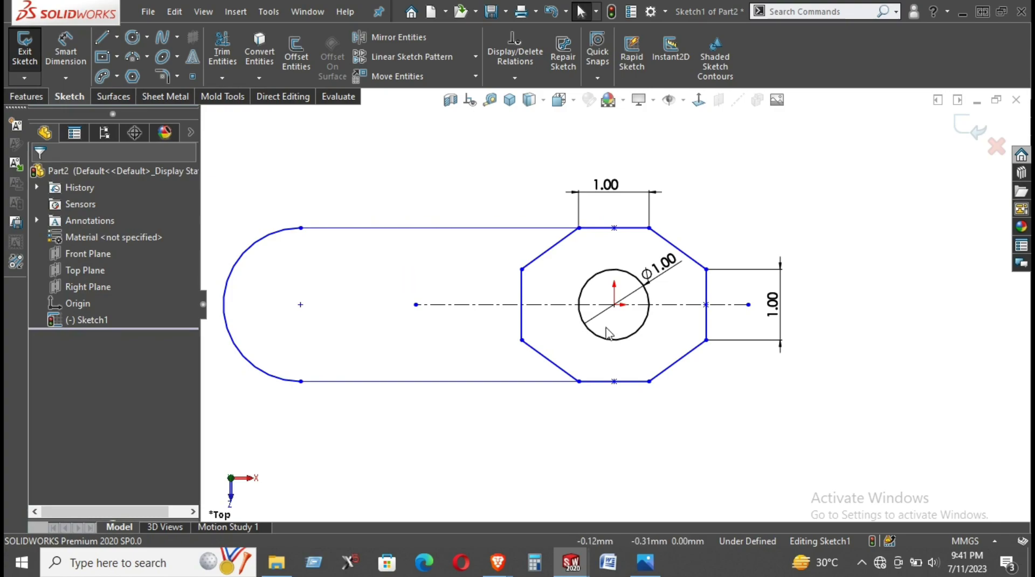
Draw two small circles centred on the horizontal centreline, left of the big circle.
left_click(132, 37)
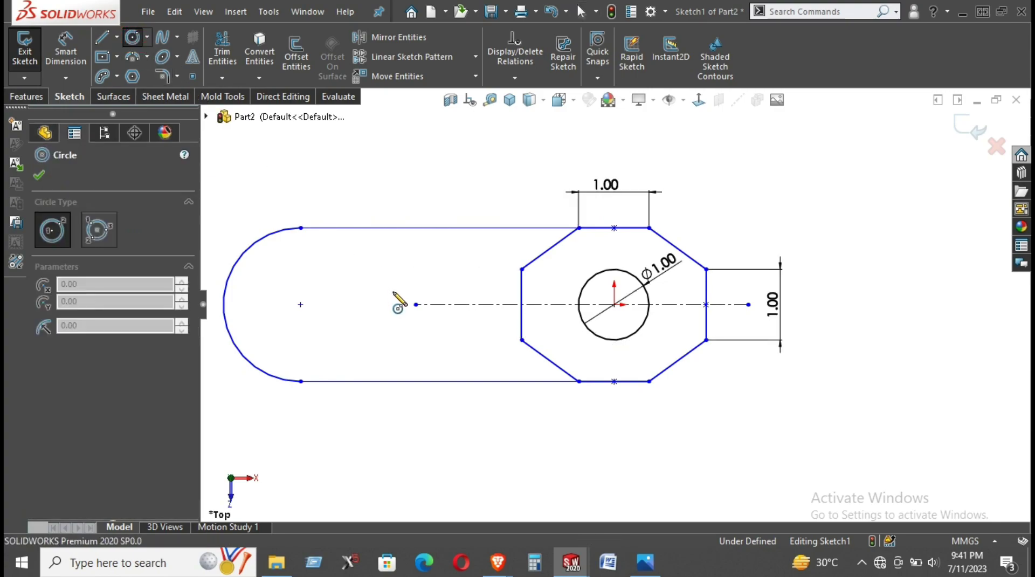
left_click(415, 305)
left_click(424, 330)
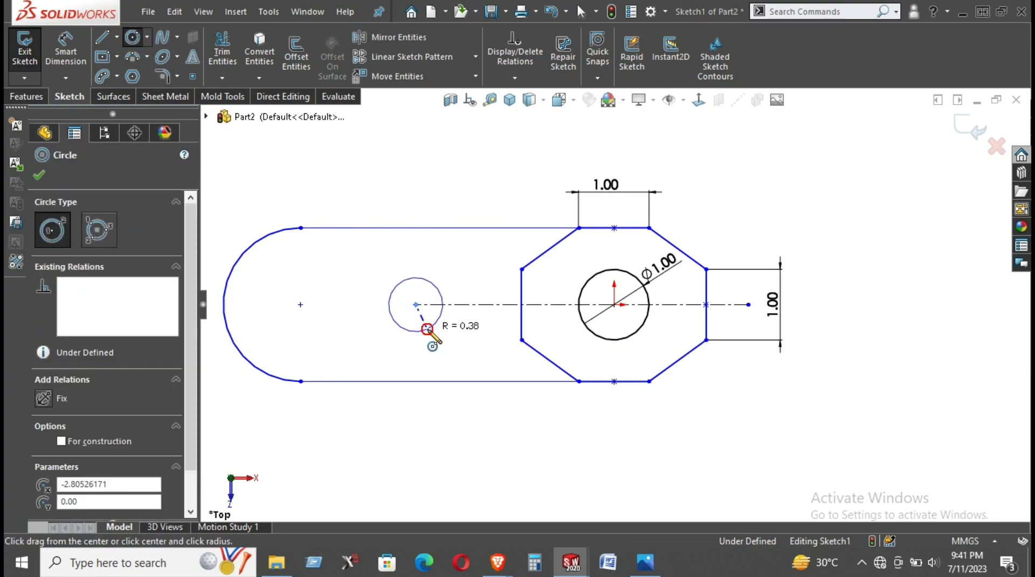
left_click(335, 304)
left_click(351, 321)
key("Escape")
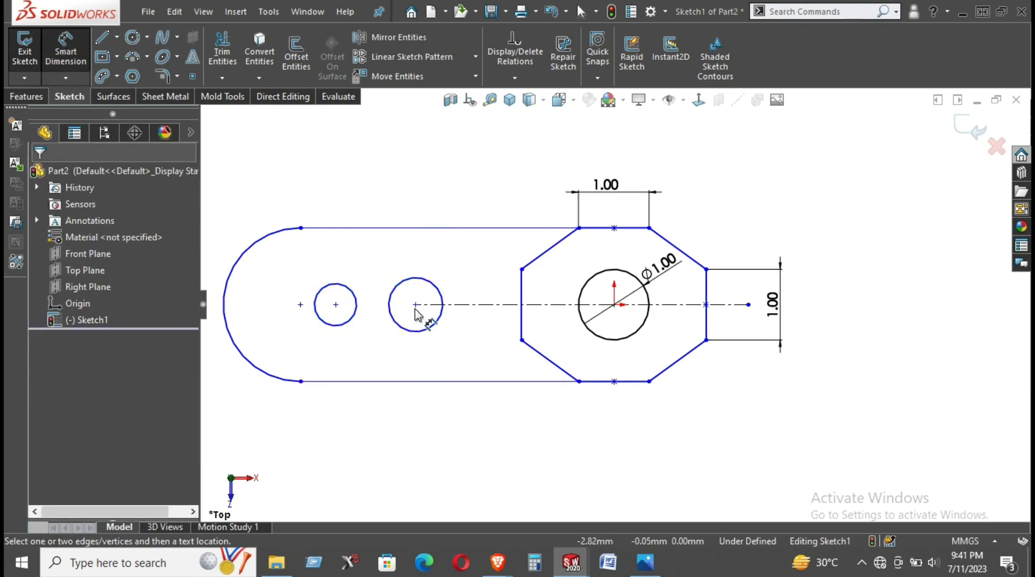
Dimension the right small circle's centre 2.00 from the big circle's centre.
left_click(416, 305)
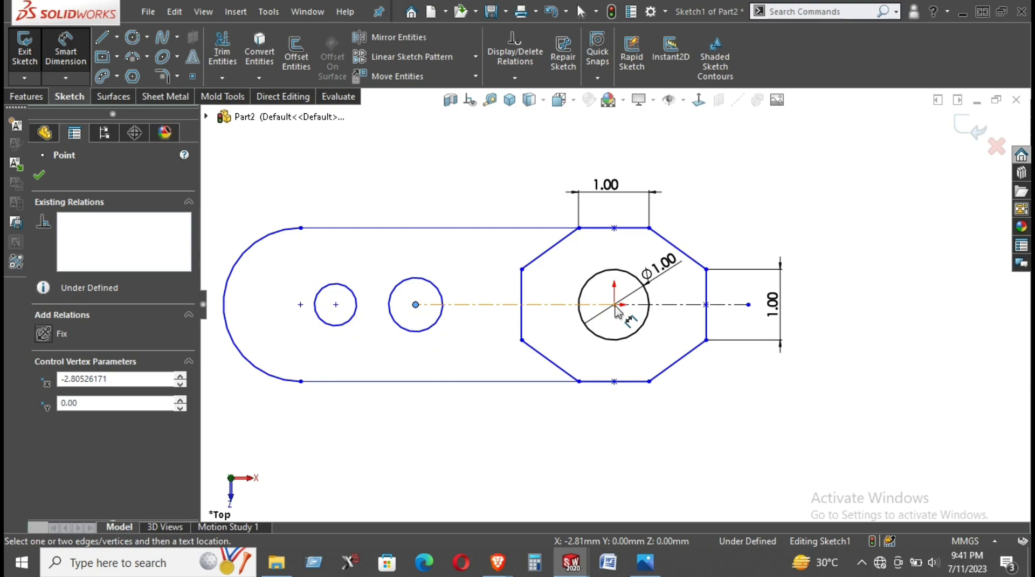
left_click(615, 304)
left_click(570, 419)
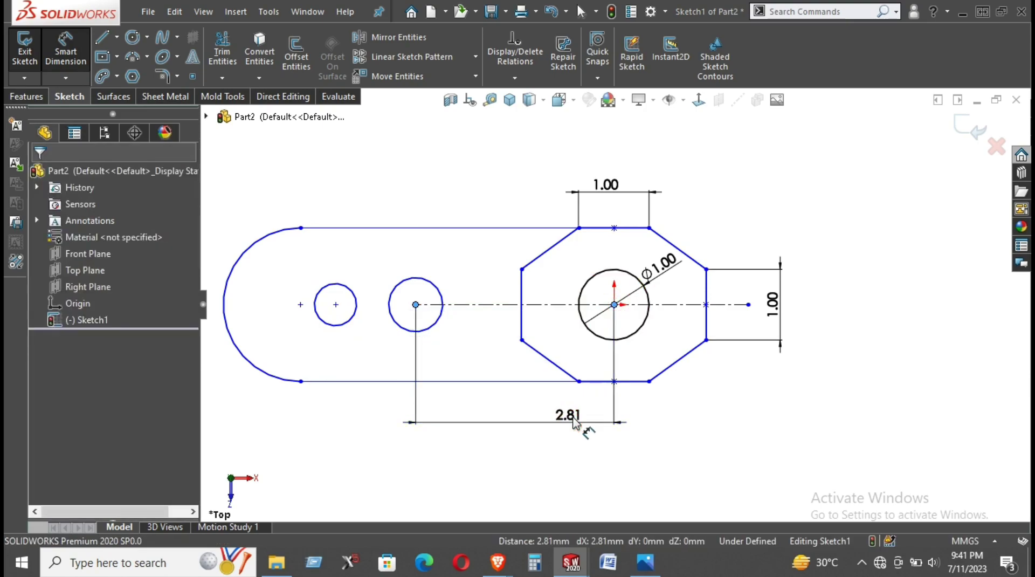
type("2")
key("Return")
key("Escape")
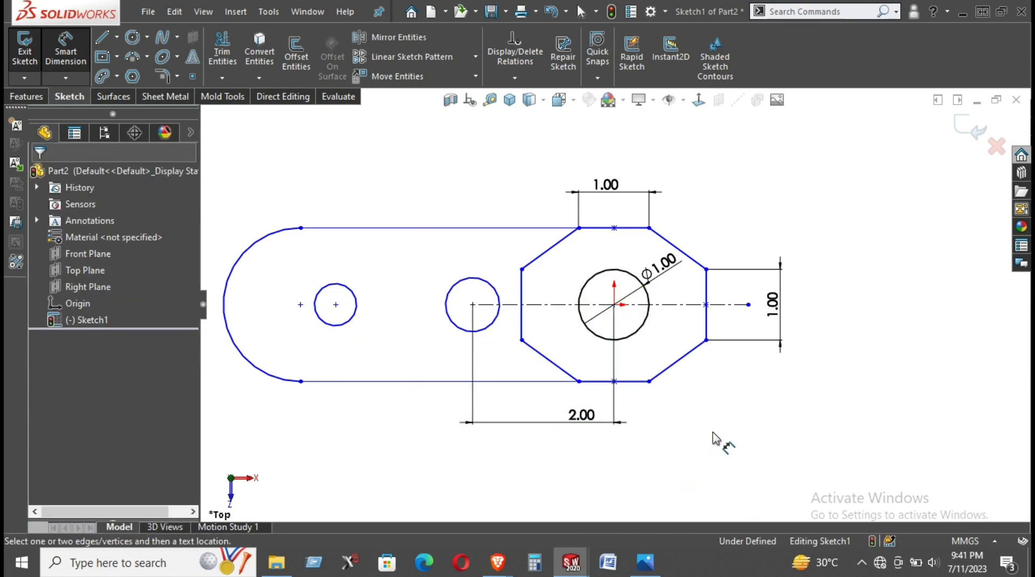
Set both small circles to Ø0.30 diameter.
left_click(477, 279)
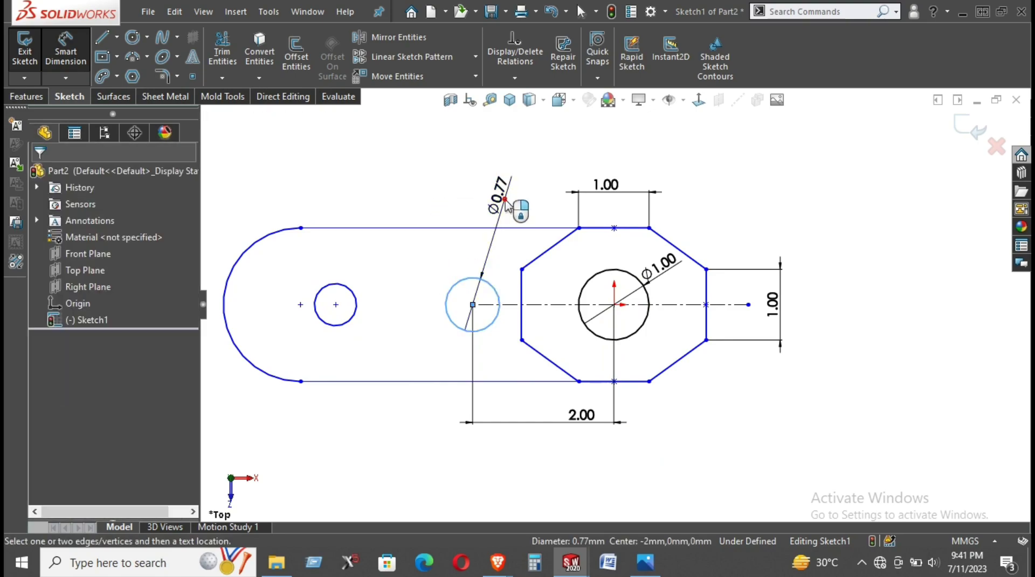
left_click(507, 204)
type(".3")
key("Return")
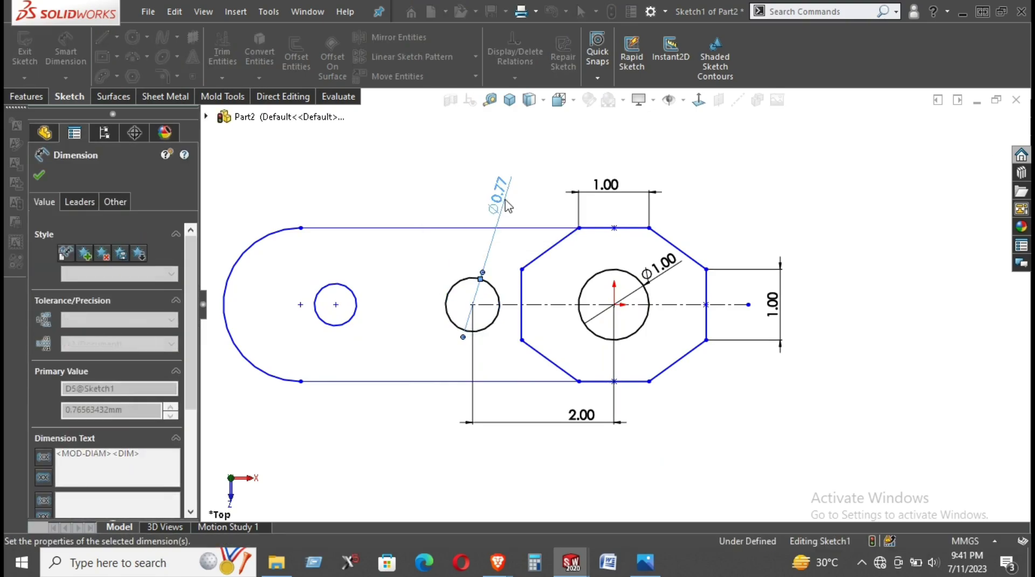
left_click(734, 374)
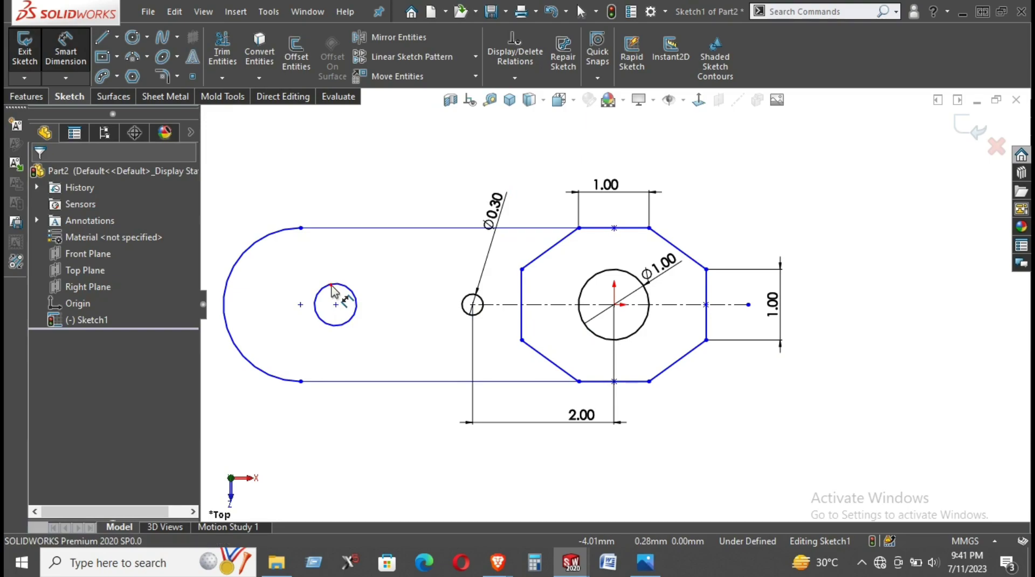
left_click(344, 287)
left_click(414, 193)
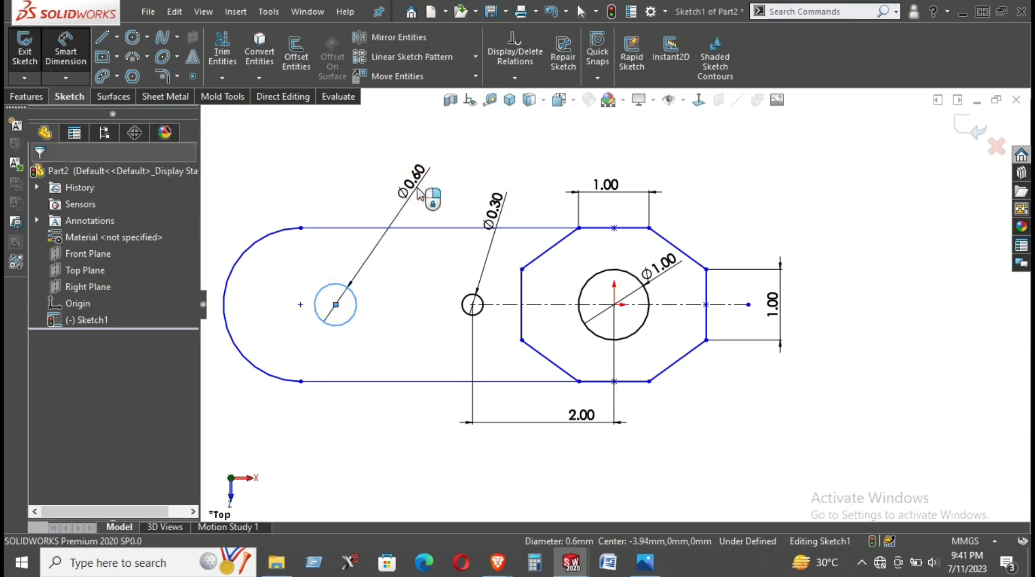
type(".3")
key("Return")
left_click(727, 428)
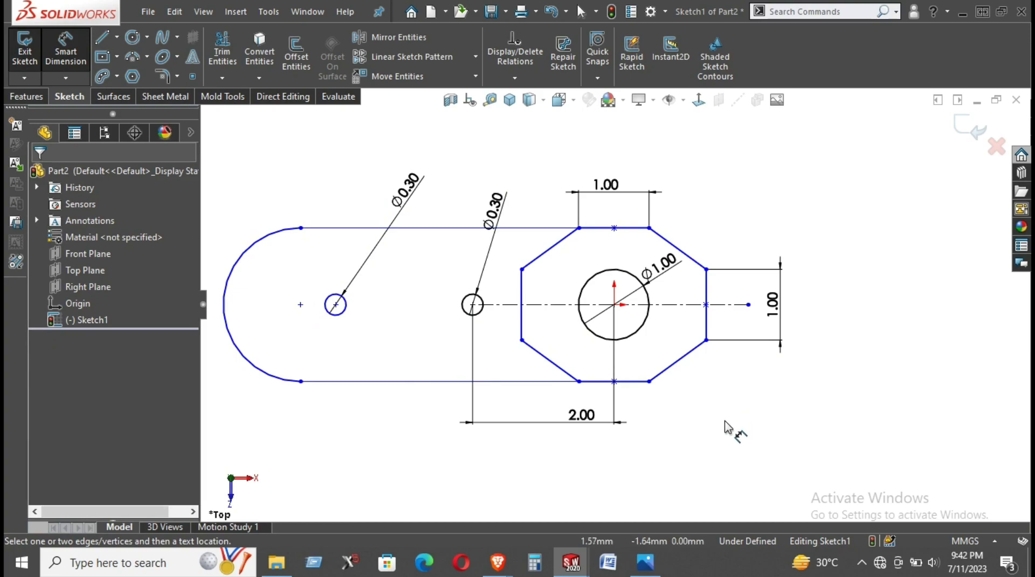
Space the left hole's centre 1.00 from the other small hole's centre.
left_click(336, 305)
left_click(473, 307)
left_click(381, 433)
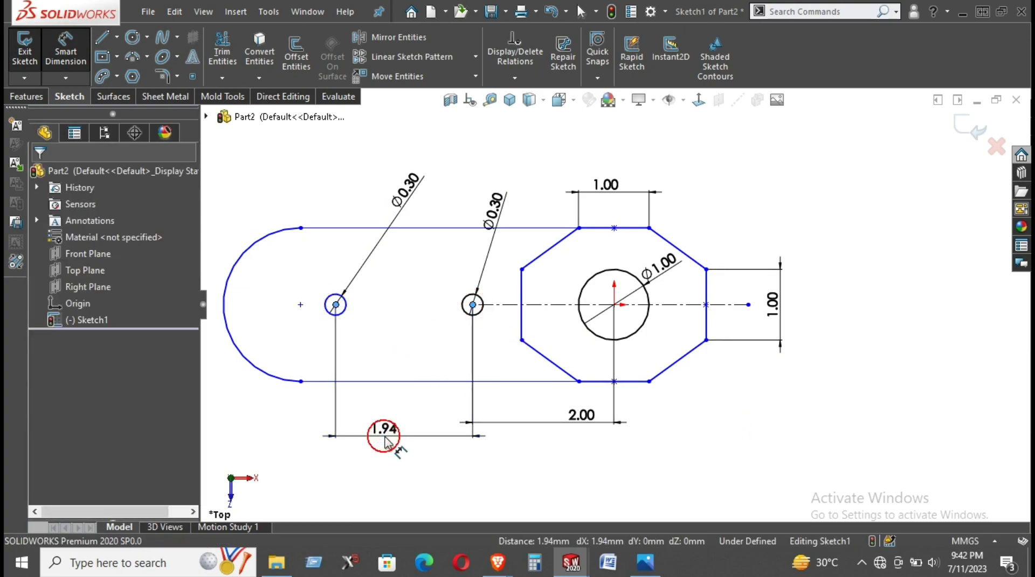
type("1")
key("Return")
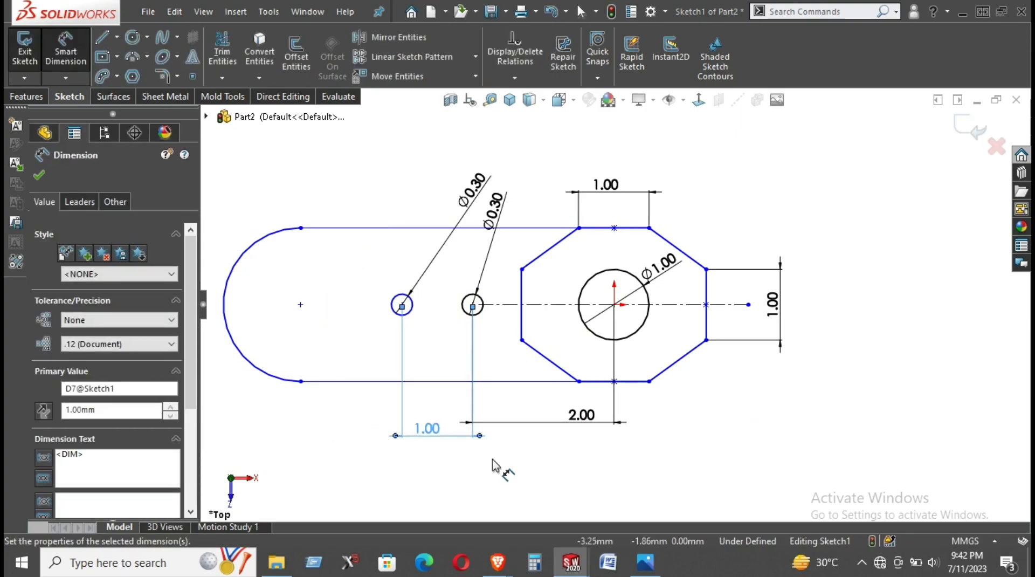
left_click(583, 451)
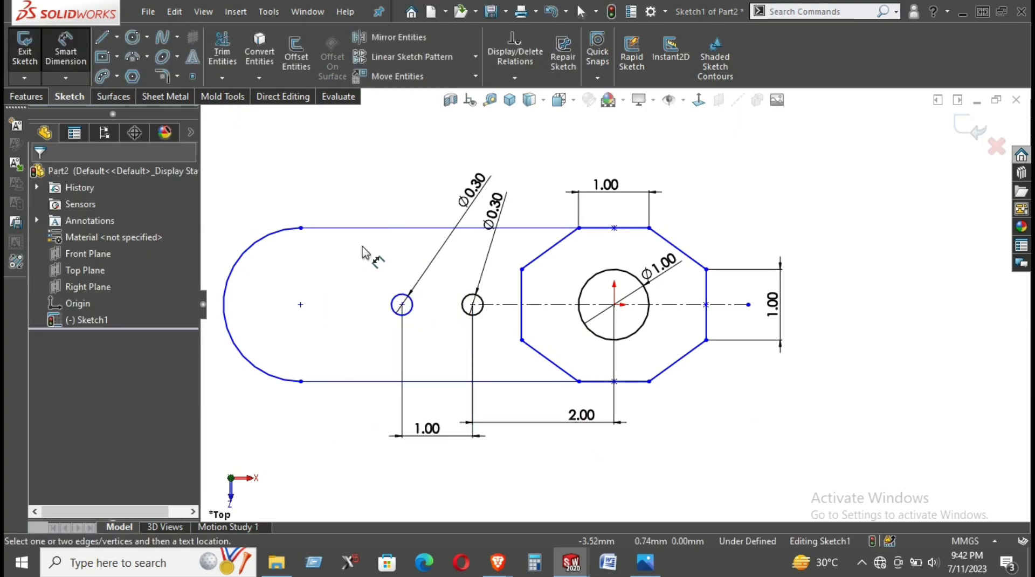
Make the hole centre coincident with the horizontal centerline.
right_click(352, 188)
left_click(397, 235)
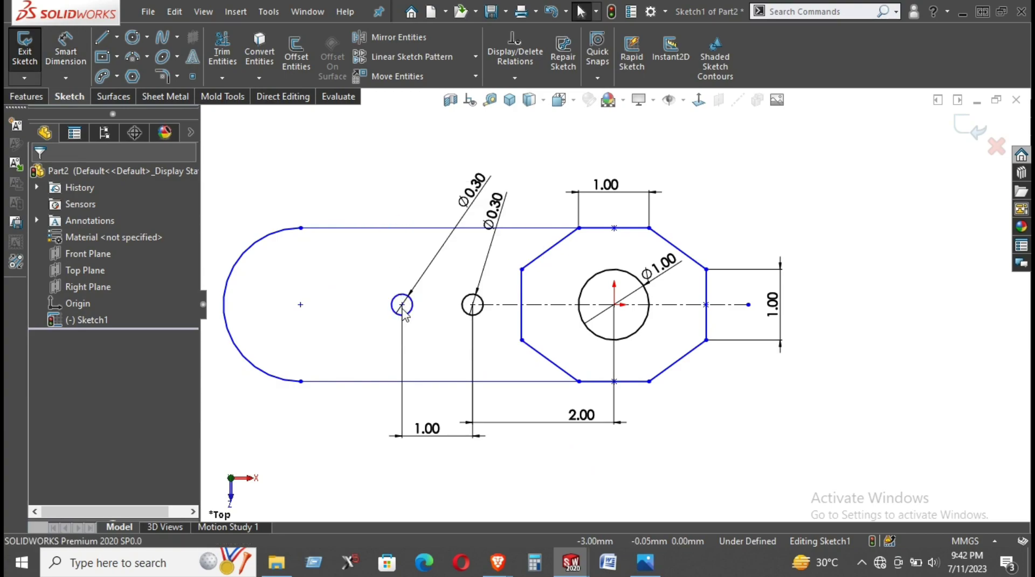
left_click_drag(401, 304, 418, 260)
left_click(503, 305)
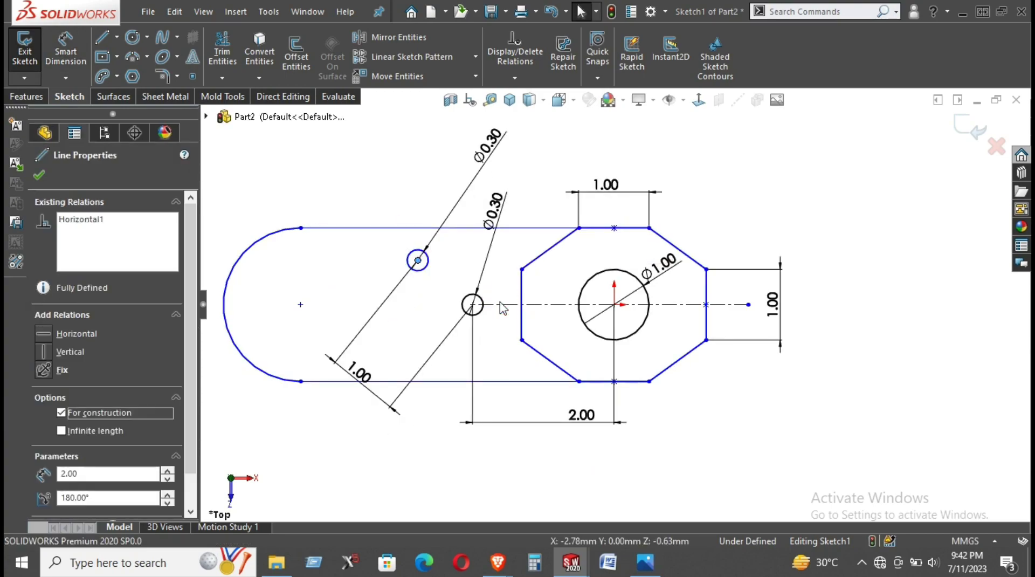
left_click(614, 304, "ctrl")
left_click(568, 235)
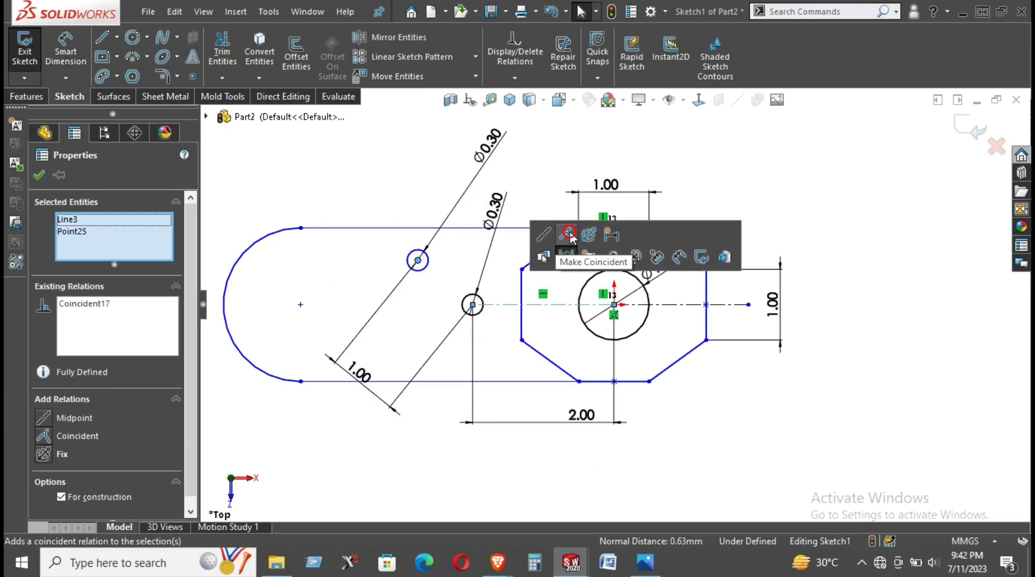
left_click(491, 349)
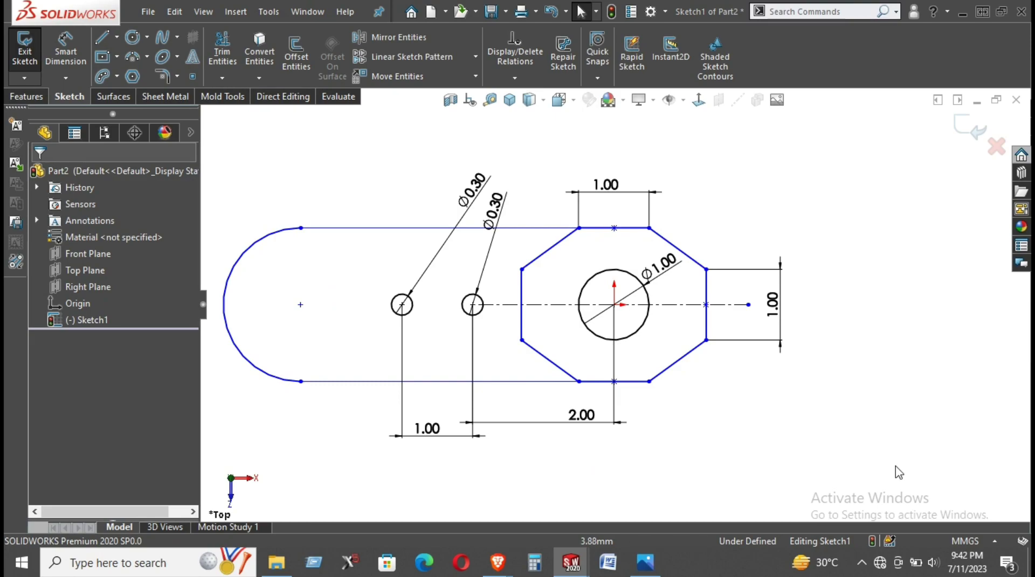
Draw a construction centerline from the rounded end's midpoint across to the holes.
left_click(116, 37)
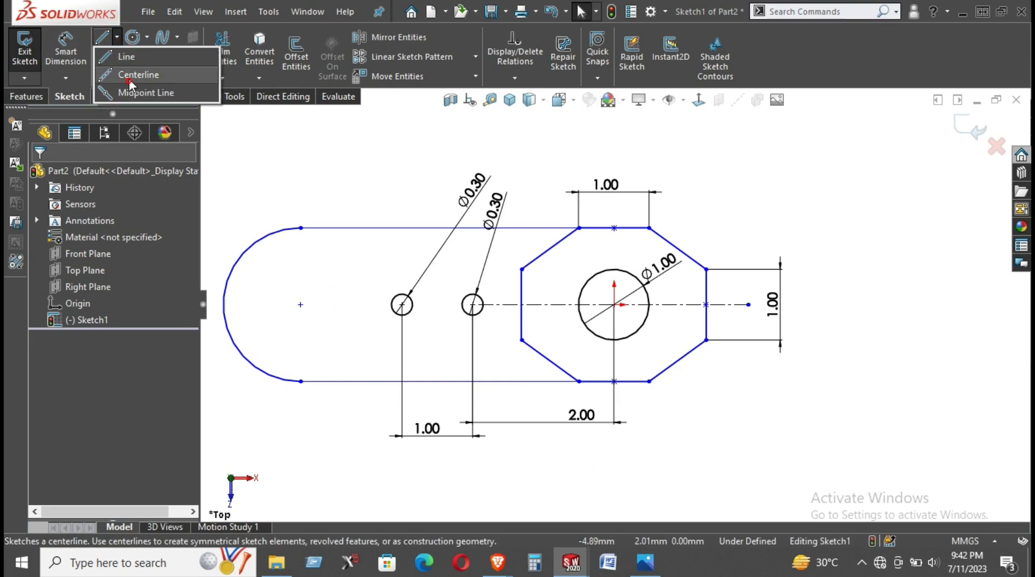
left_click(157, 76)
left_click(225, 305)
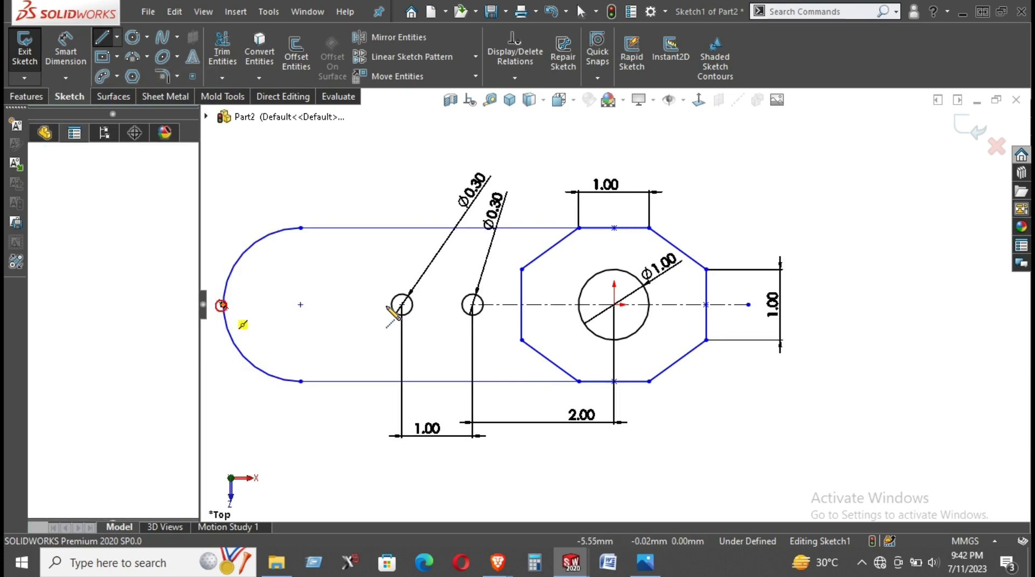
right_click(565, 183)
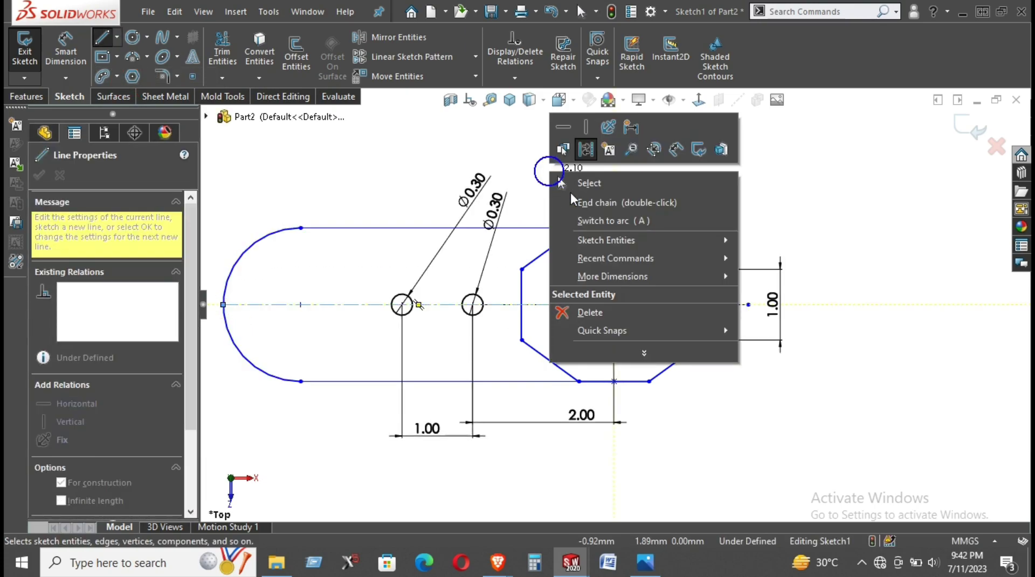
left_click(574, 199)
key("Escape")
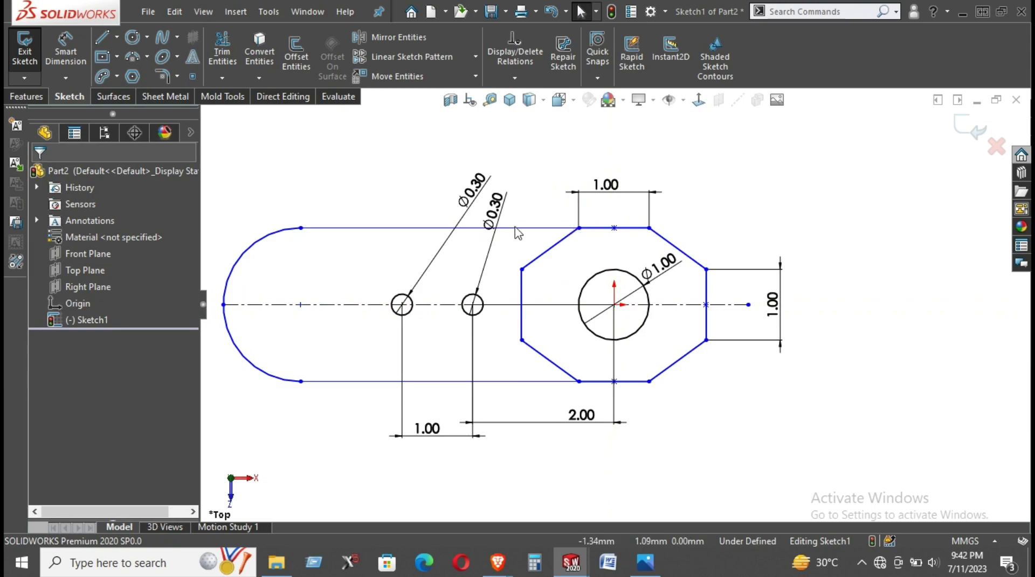
Dimension the top straight edge to 3.00 length.
right_click_drag(346, 260, 346, 188)
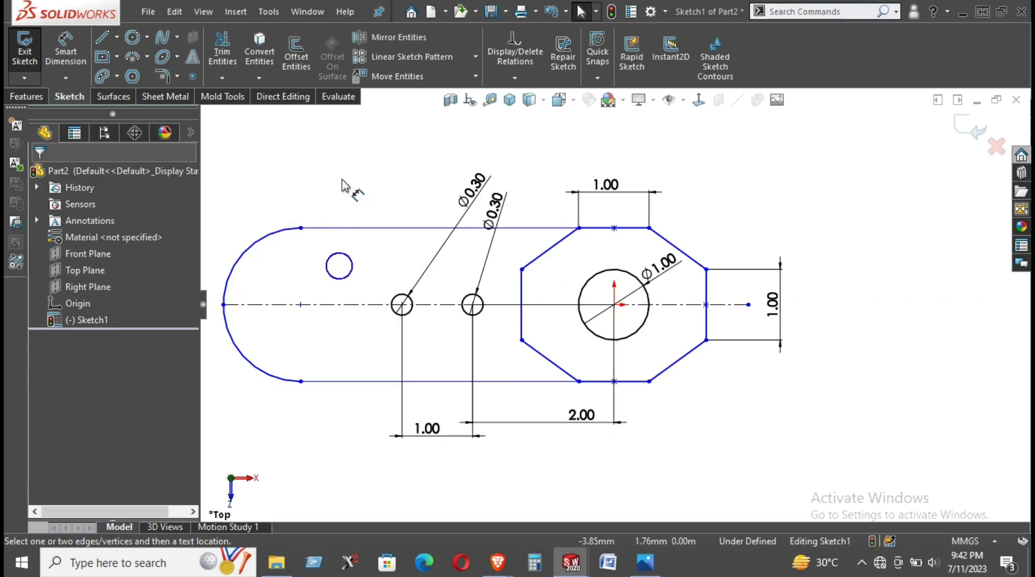
left_click(339, 228)
left_click(350, 205)
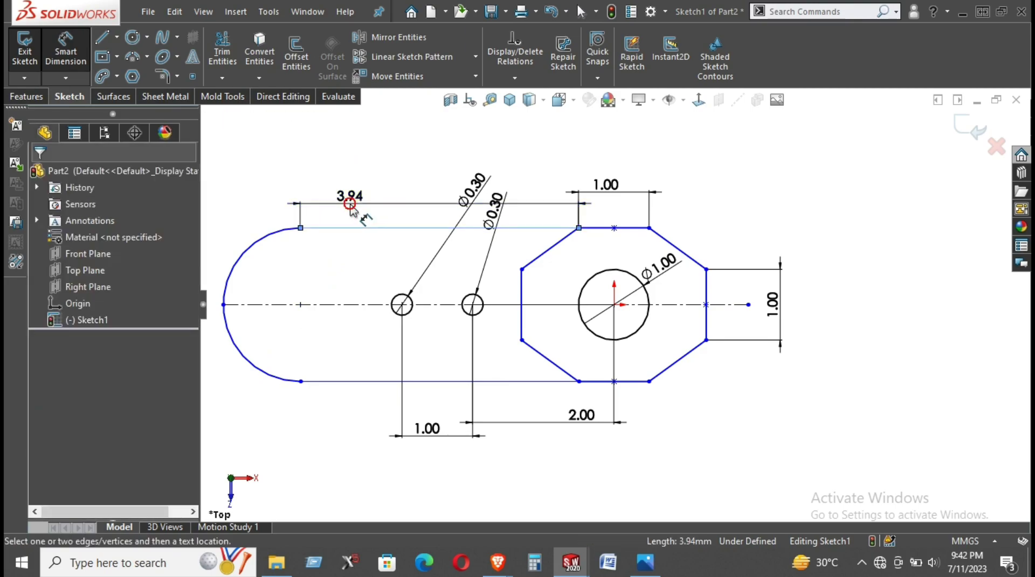
type("3")
key("Return")
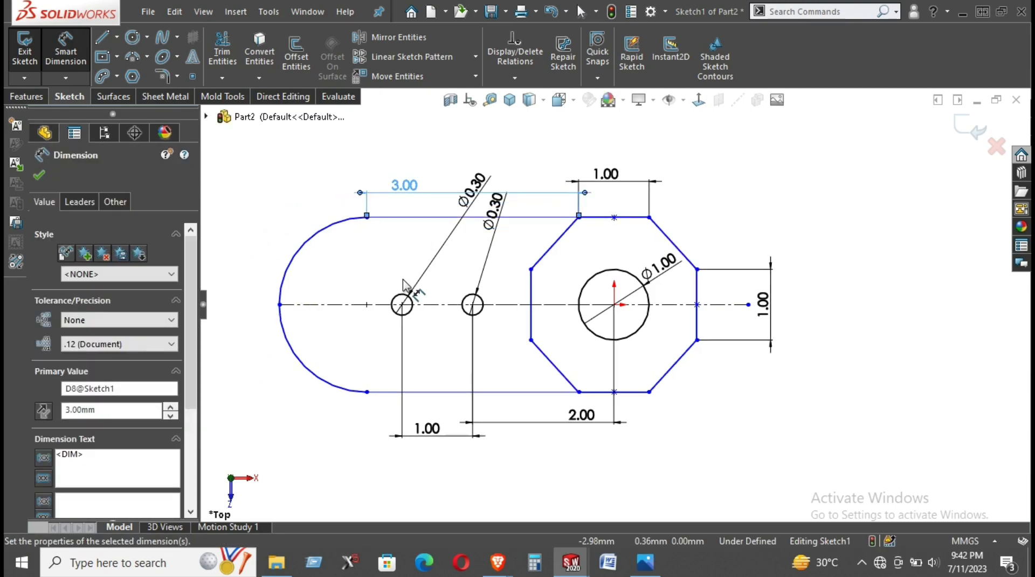
left_click(382, 268)
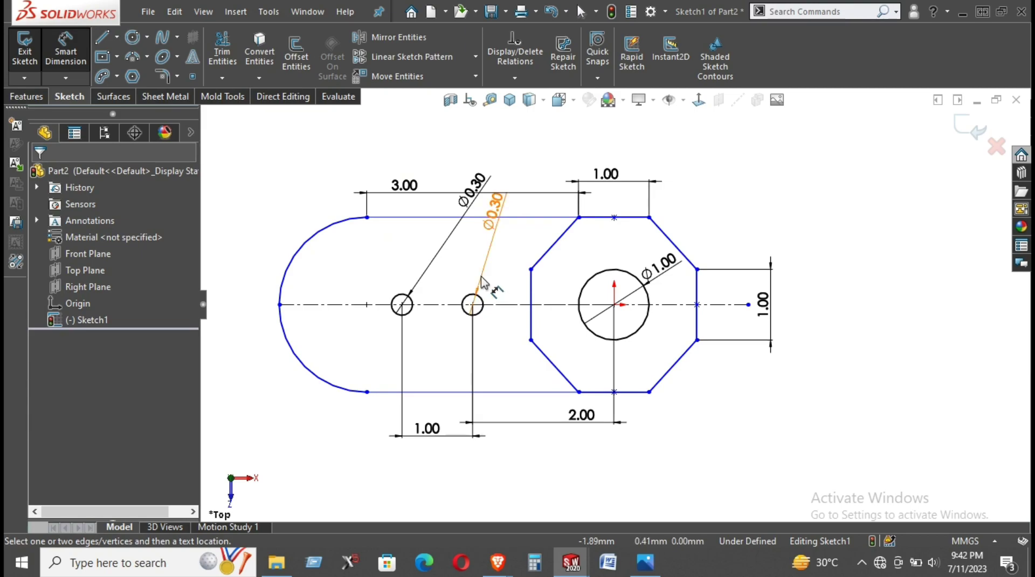
Draw a centre rectangle for the square slot, centred on the centerline.
left_click(100, 58)
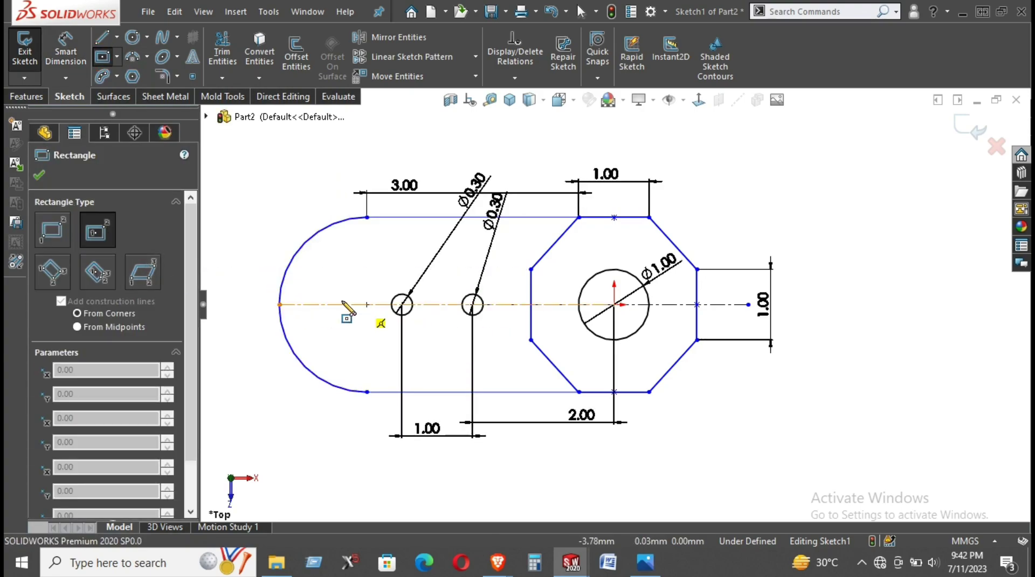
left_click(319, 305)
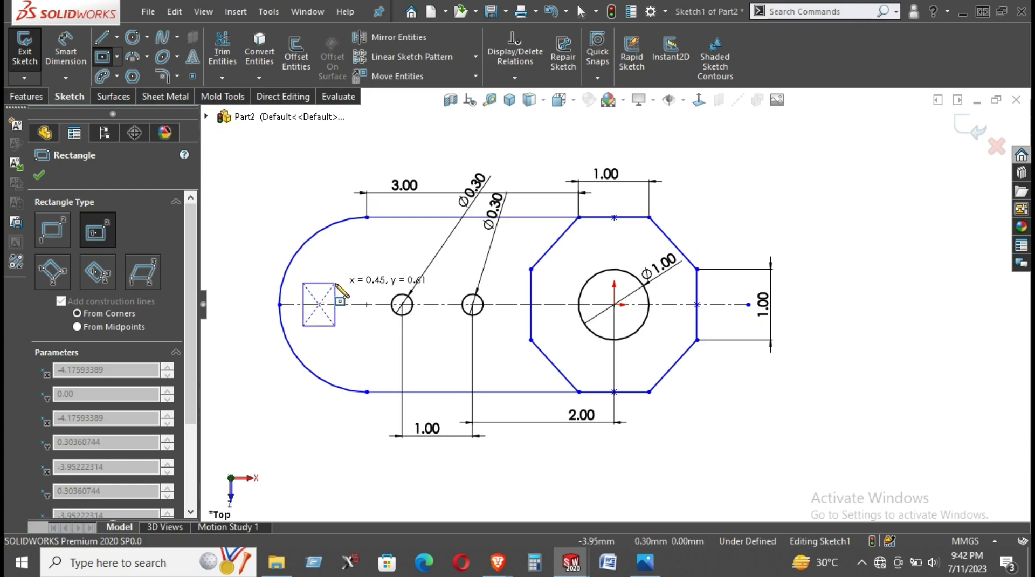
left_click(335, 283)
right_click(342, 258)
left_click(376, 266)
Dimension the slot's centre 1.00 from the left hole's centre.
right_click_drag(300, 438, 300, 409)
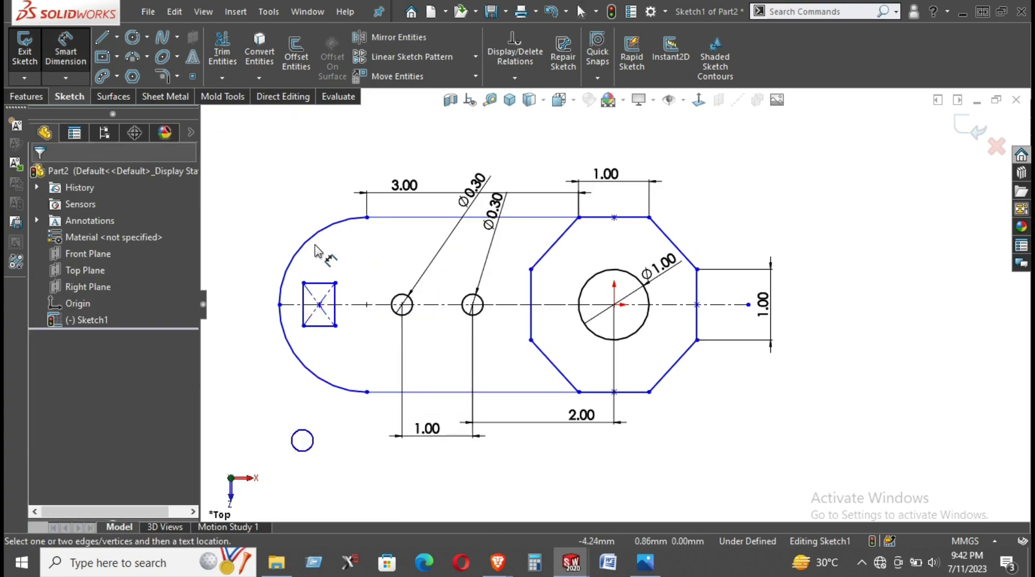
left_click(319, 305)
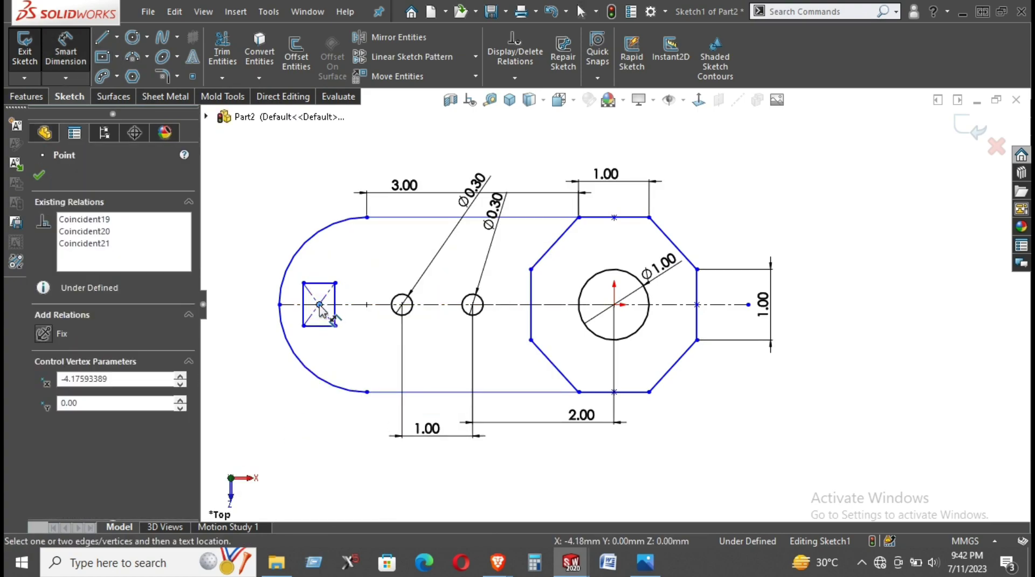
left_click(401, 305)
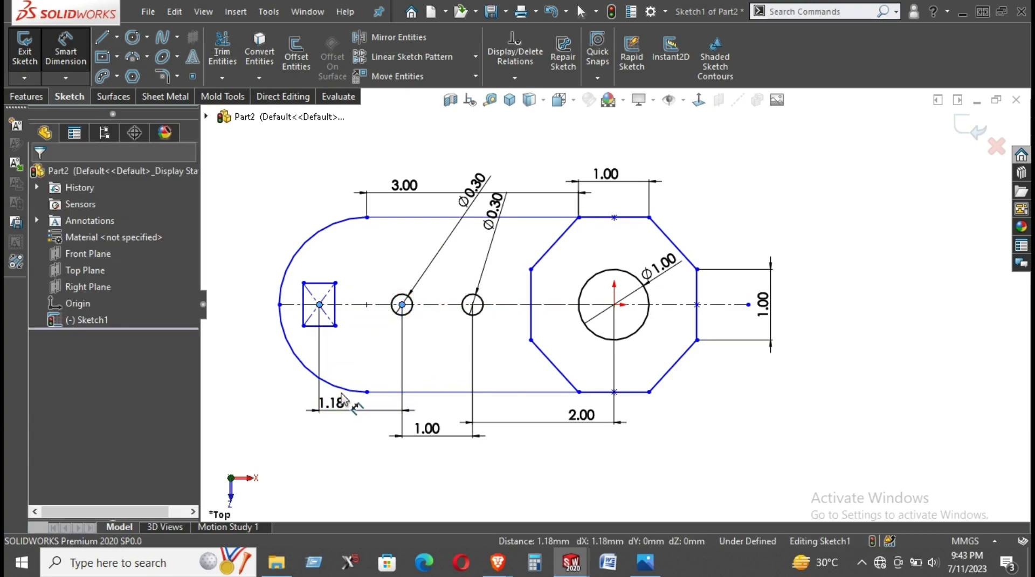
left_click(343, 400)
type("1")
key("Return")
right_click(279, 189)
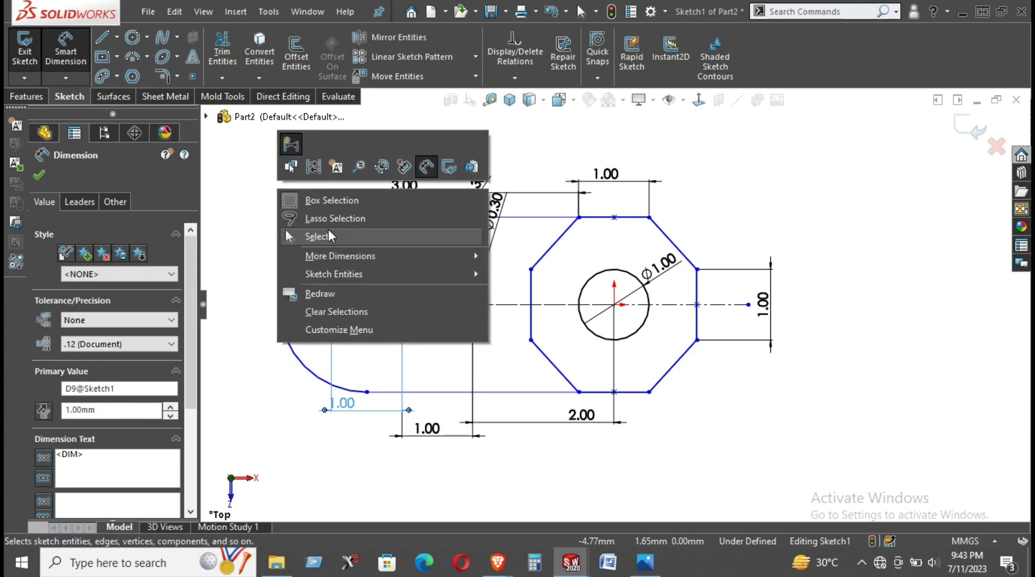
left_click(324, 236)
Dimension the slot's top edge to a 0.50 width.
left_click(331, 305)
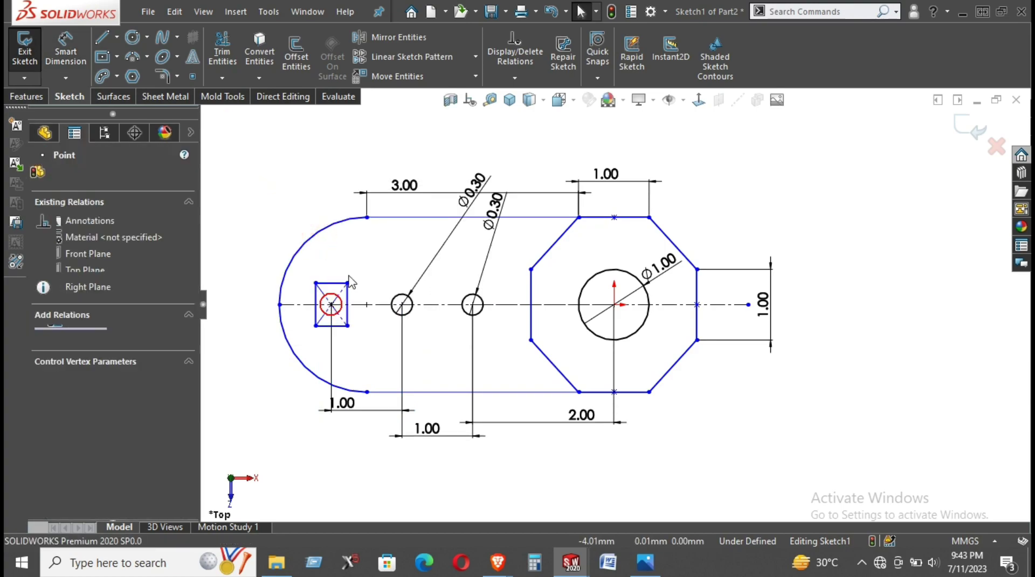
left_click(347, 282)
left_click(216, 224)
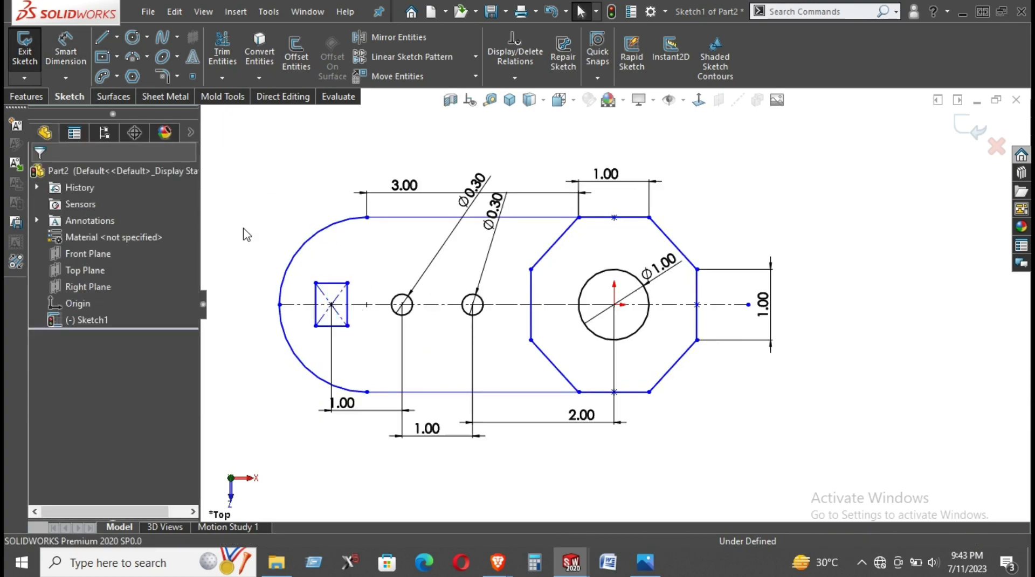
key("d")
left_click(331, 282)
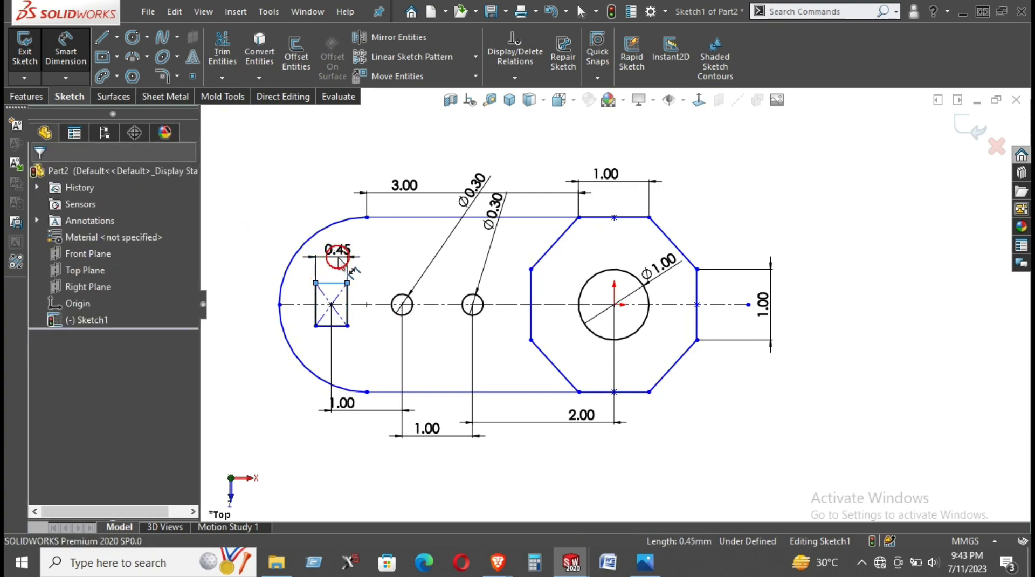
left_click(299, 253)
type("0.5")
key("Return")
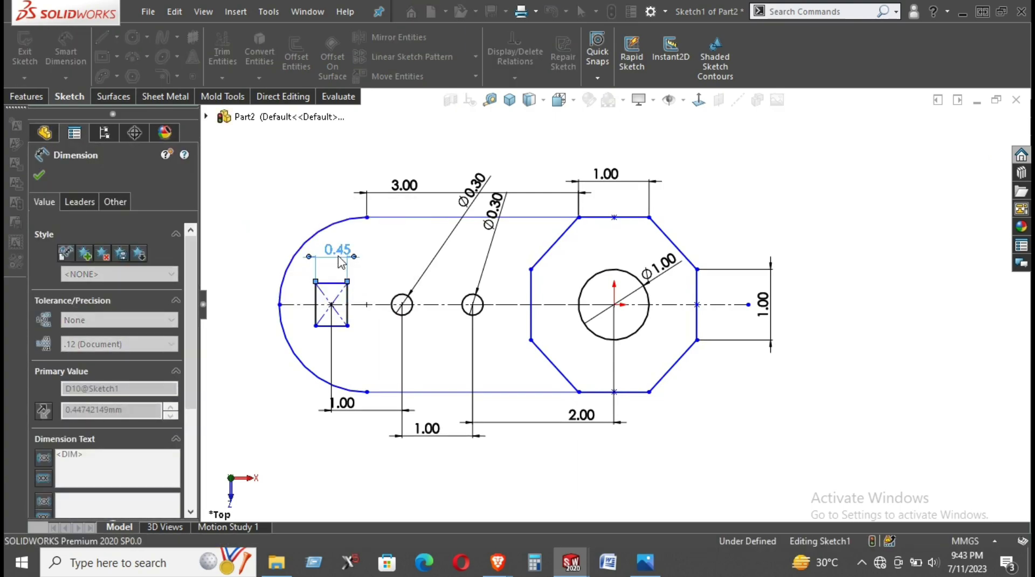
key("Escape")
Make the slot's right and bottom sides equal so it becomes square.
right_click(290, 204)
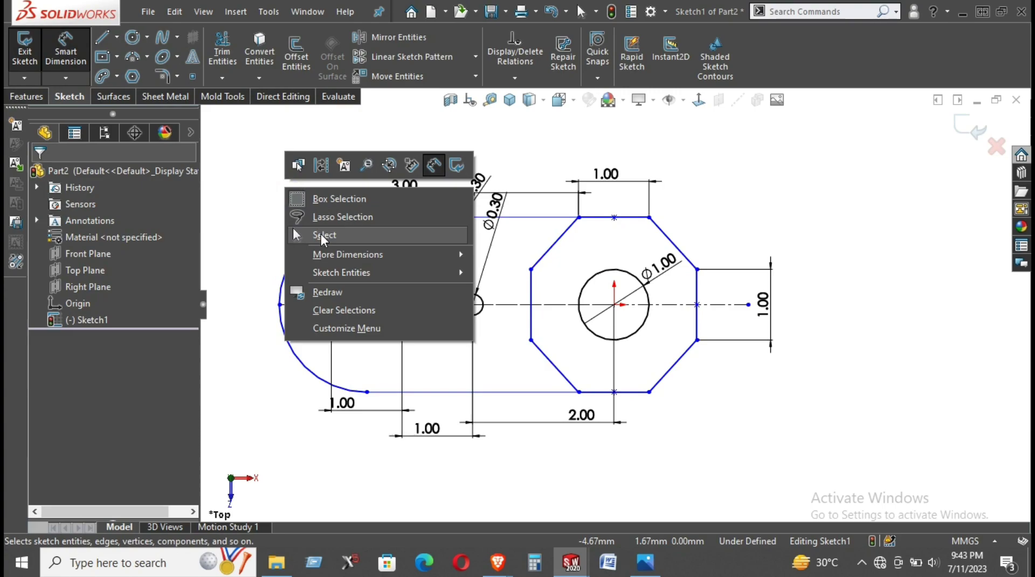
left_click(321, 234)
left_click_drag(349, 326, 372, 330)
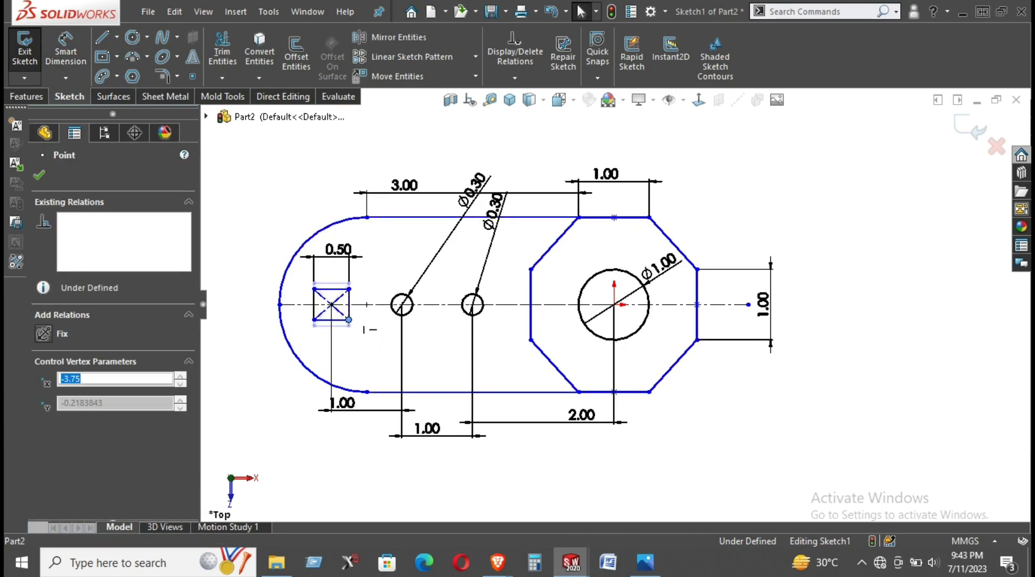
left_click(349, 311)
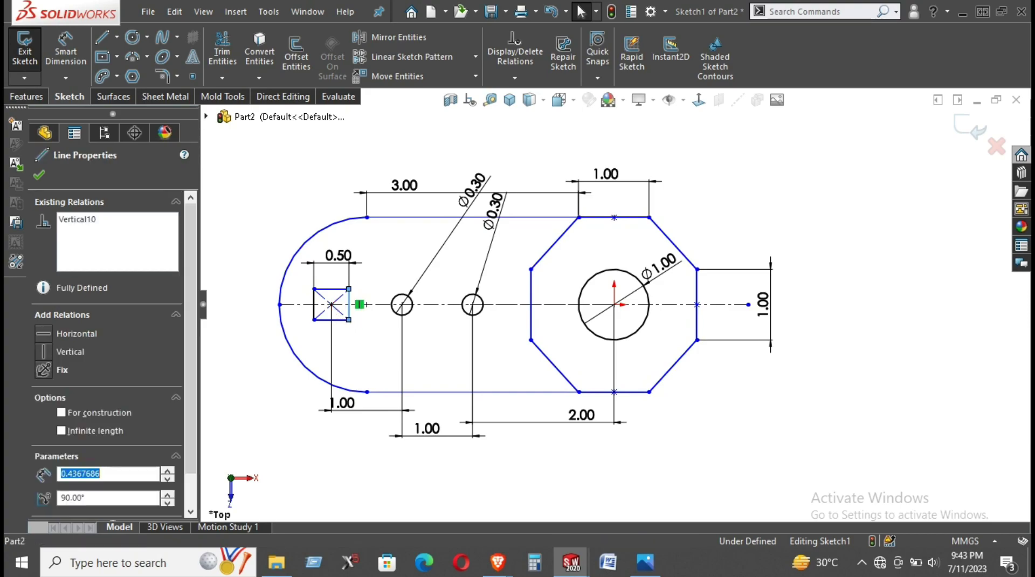
left_click(333, 320, "ctrl")
left_click(495, 254)
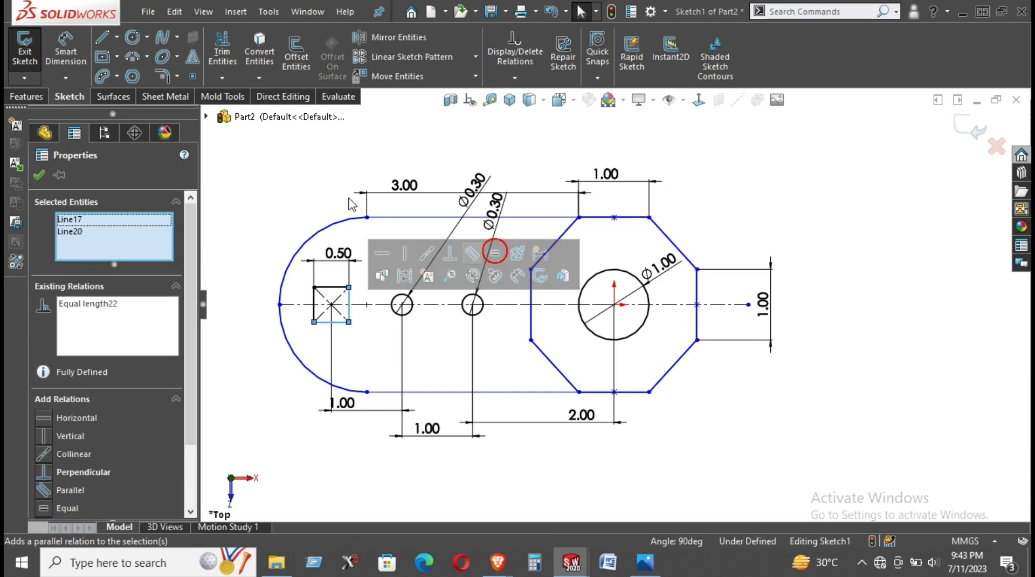
left_click(328, 190)
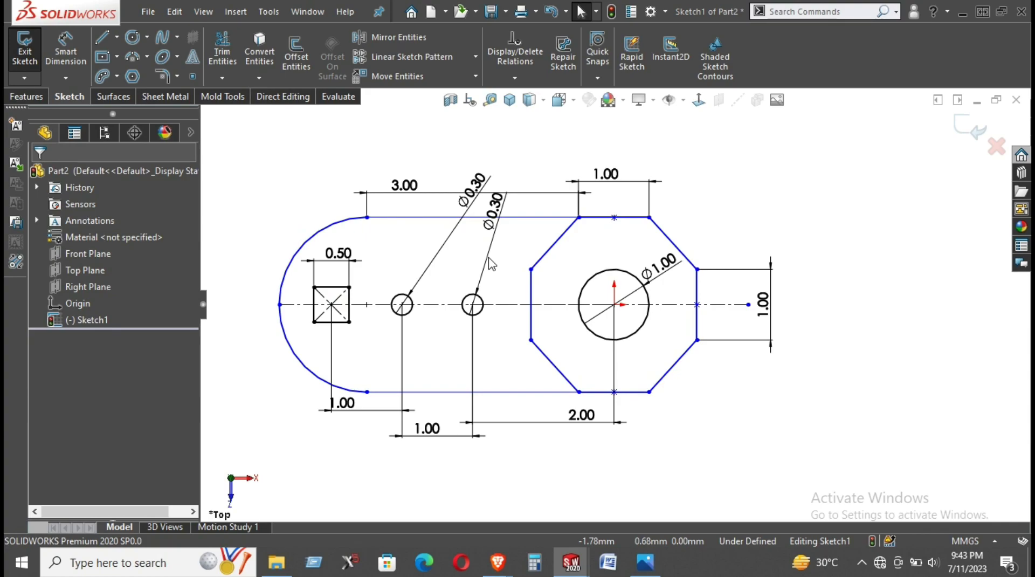
Align the arc's top and bottom endpoints and the slot-side point with Vertical relations.
left_click(367, 218)
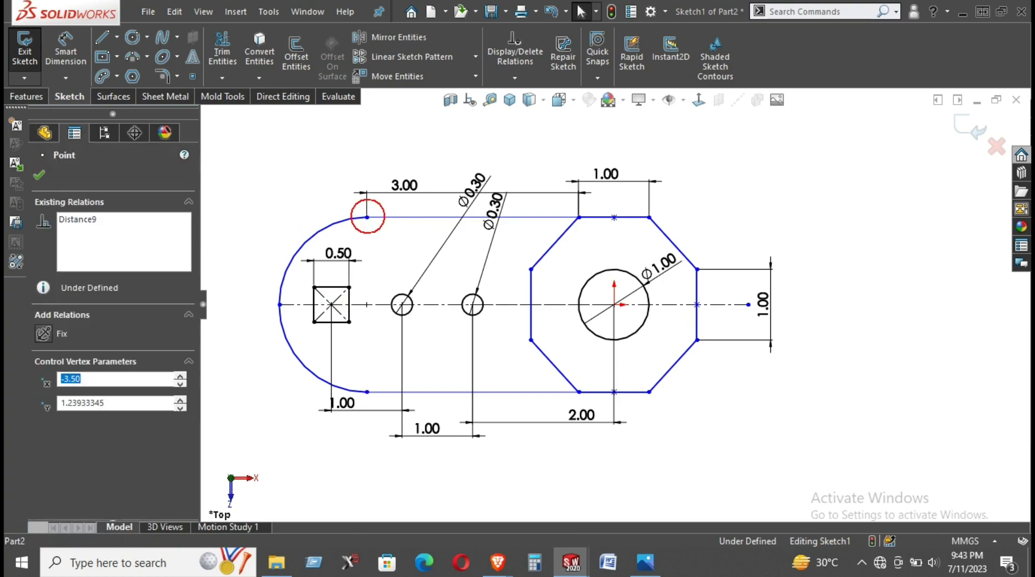
left_click(366, 391, "ctrl")
left_click(435, 322)
left_click(277, 161)
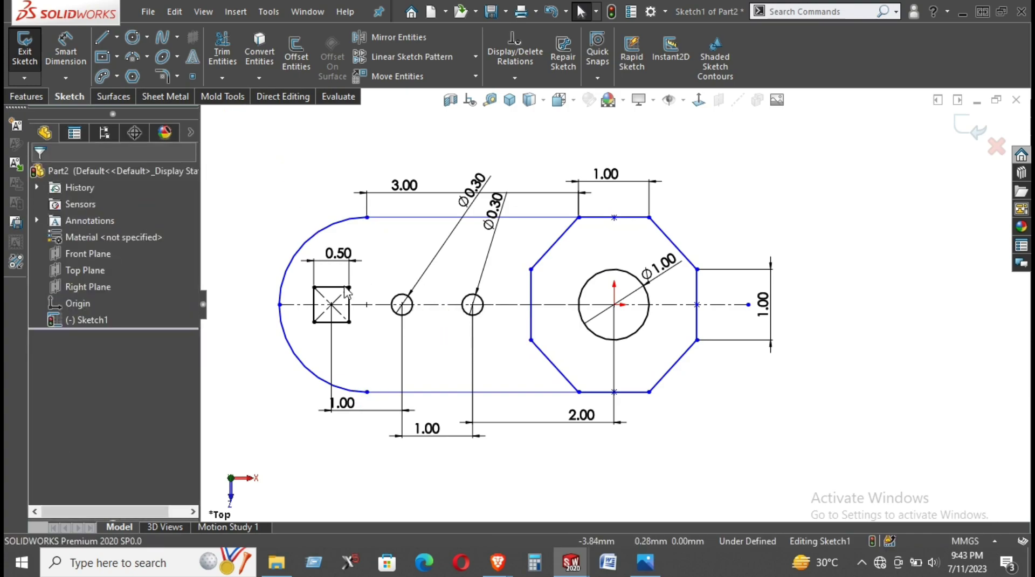
left_click(367, 305)
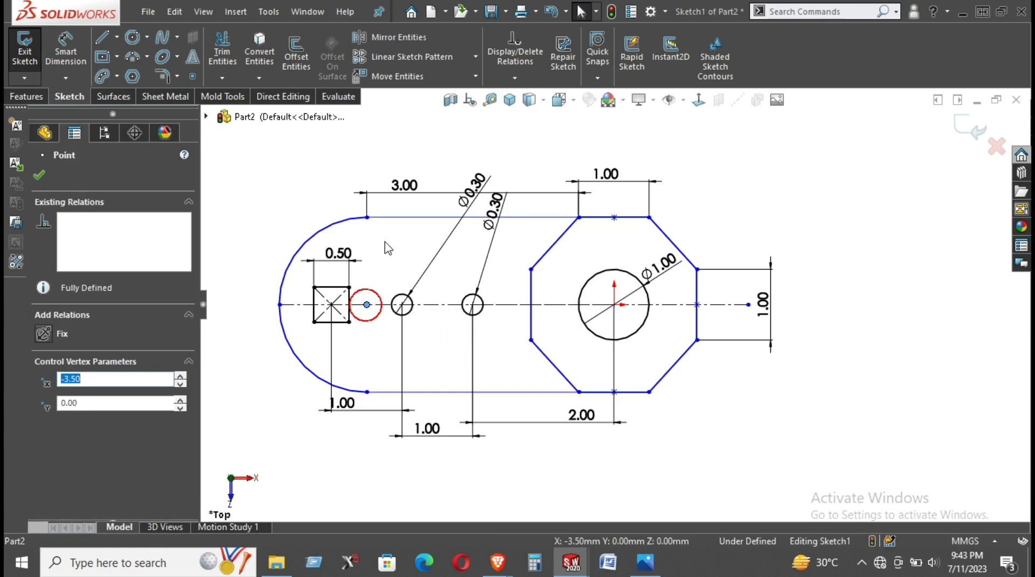
left_click(367, 218, "ctrl")
left_click(435, 156)
left_click(266, 140)
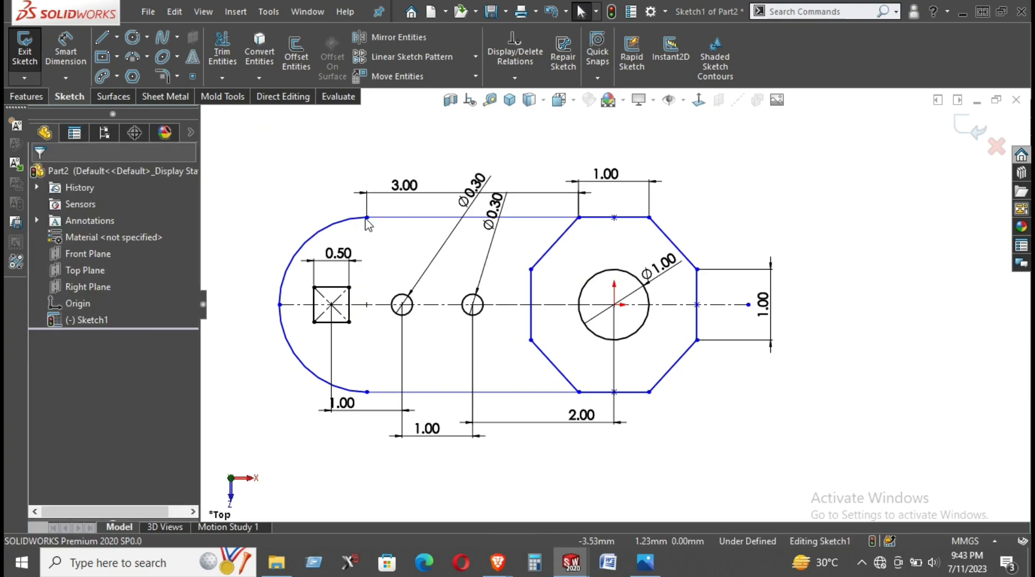
Drag the top arc endpoint to enlarge the rounded left end, then view the reference drawing.
mouse_move(367, 218)
left_mouse_down()
mouse_move(309, 242)
mouse_move(314, 229)
left_mouse_up()
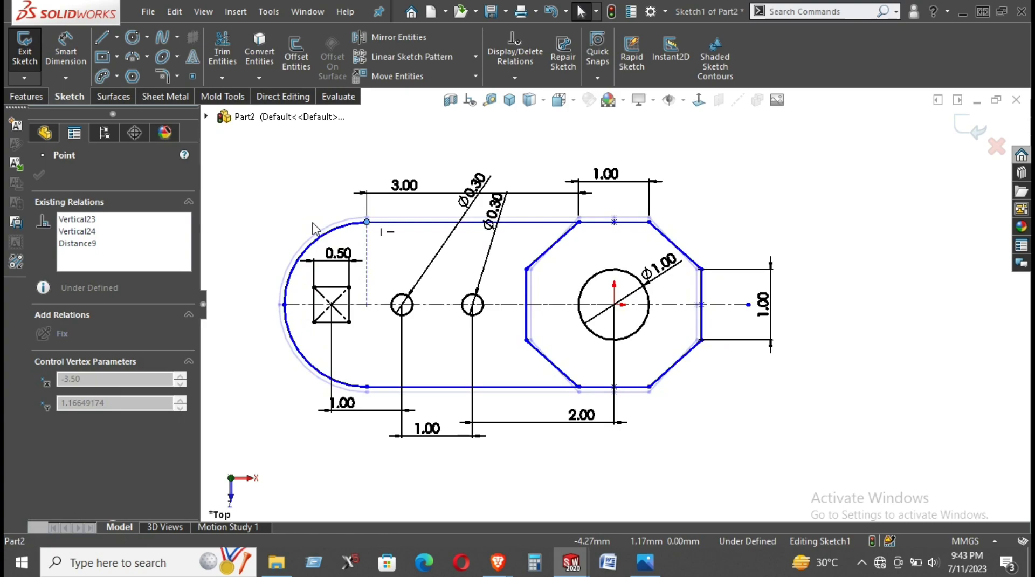
left_click_drag(314, 228, 316, 217)
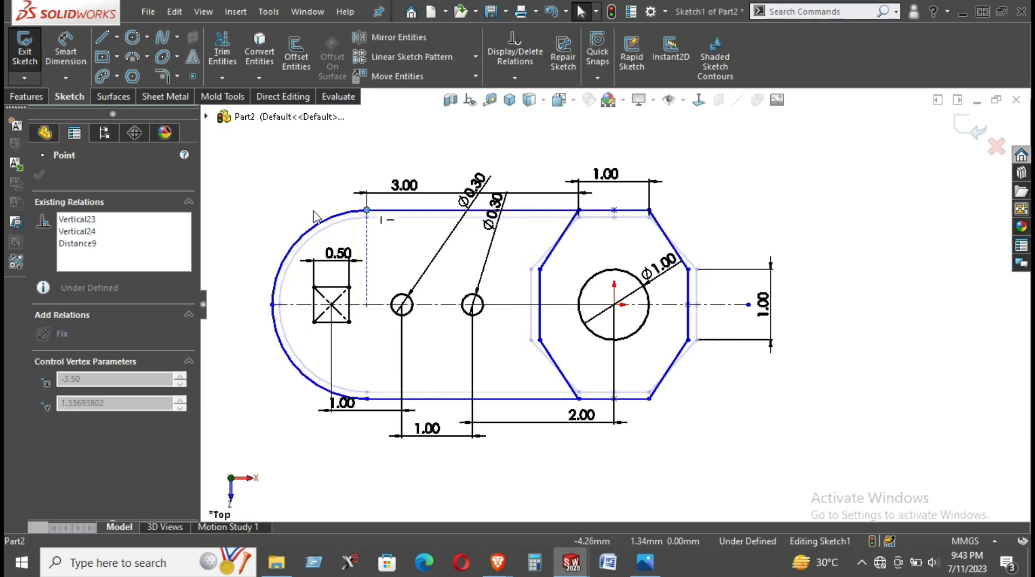
left_click_drag(314, 216, 314, 217)
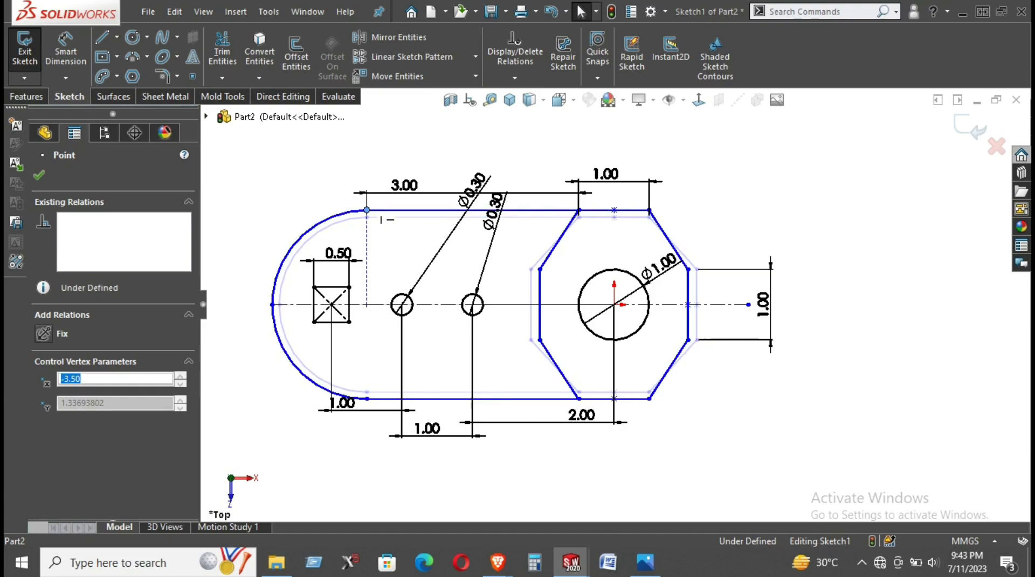
key("alt+Tab")
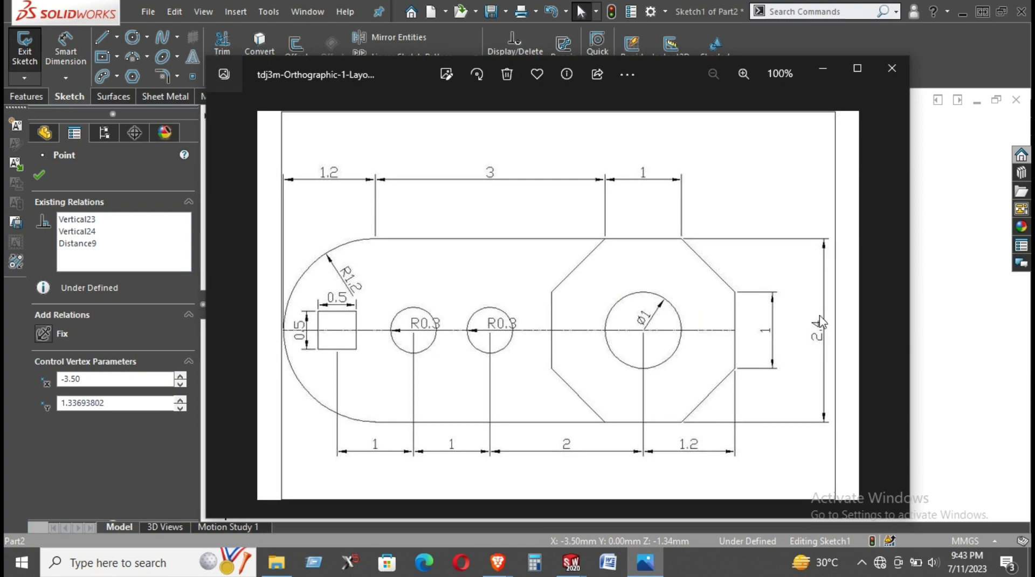
Dimension the octagon's top-to-bottom edges to 2.40, then view the reference drawing.
left_click(822, 68)
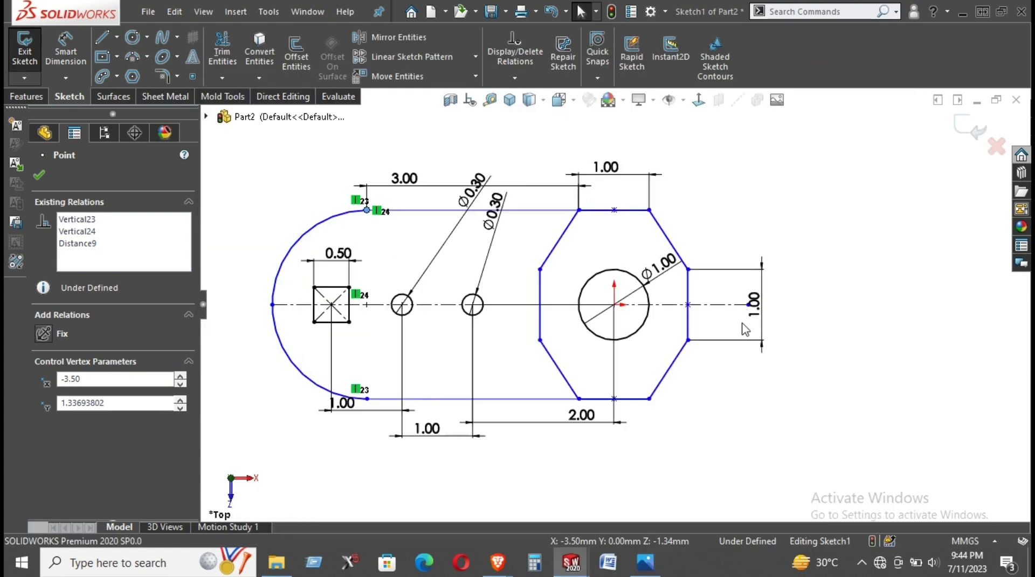
right_click_drag(770, 390, 802, 357)
right_click_drag(820, 285, 792, 224)
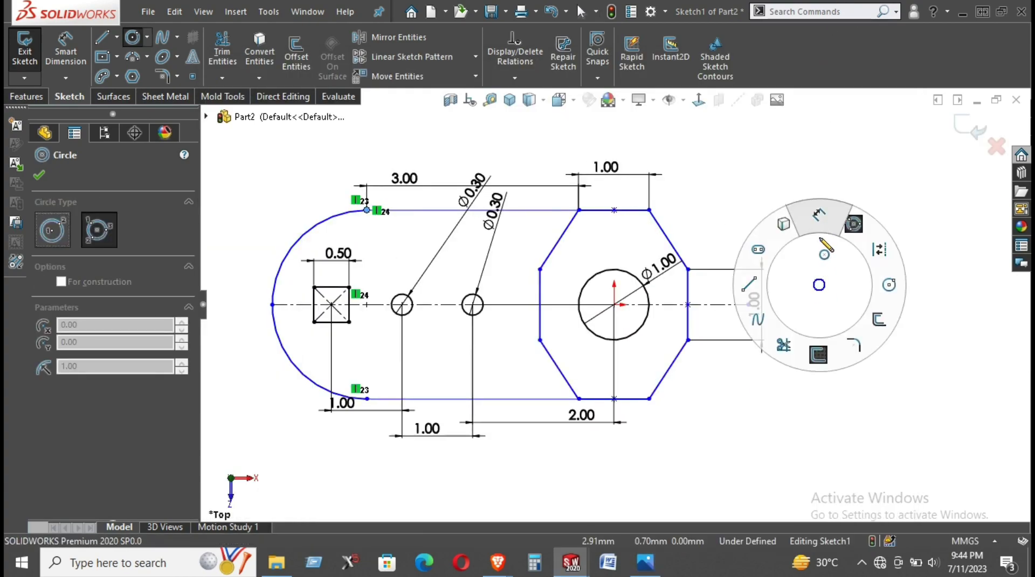
left_click(629, 211)
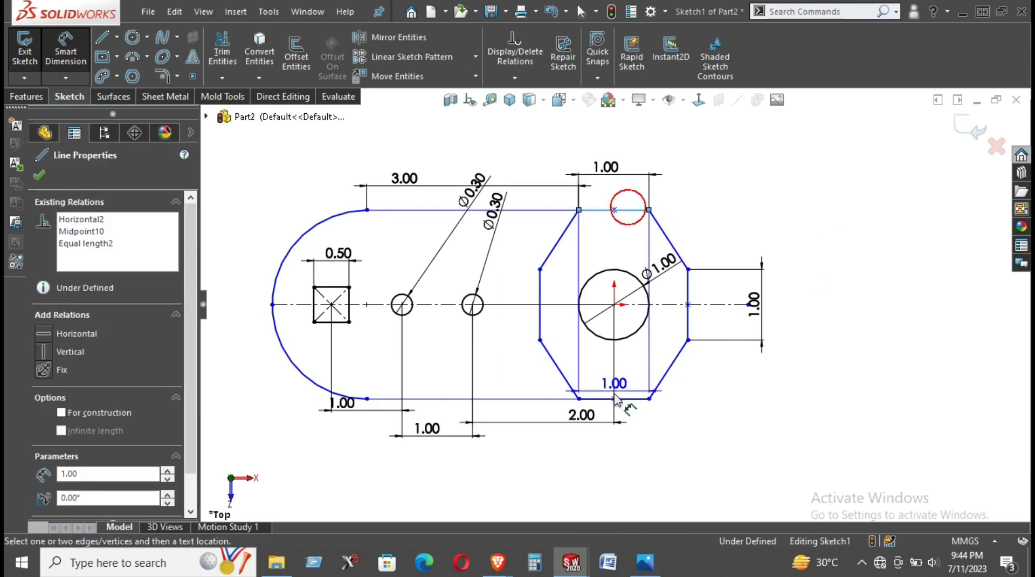
left_click(647, 390)
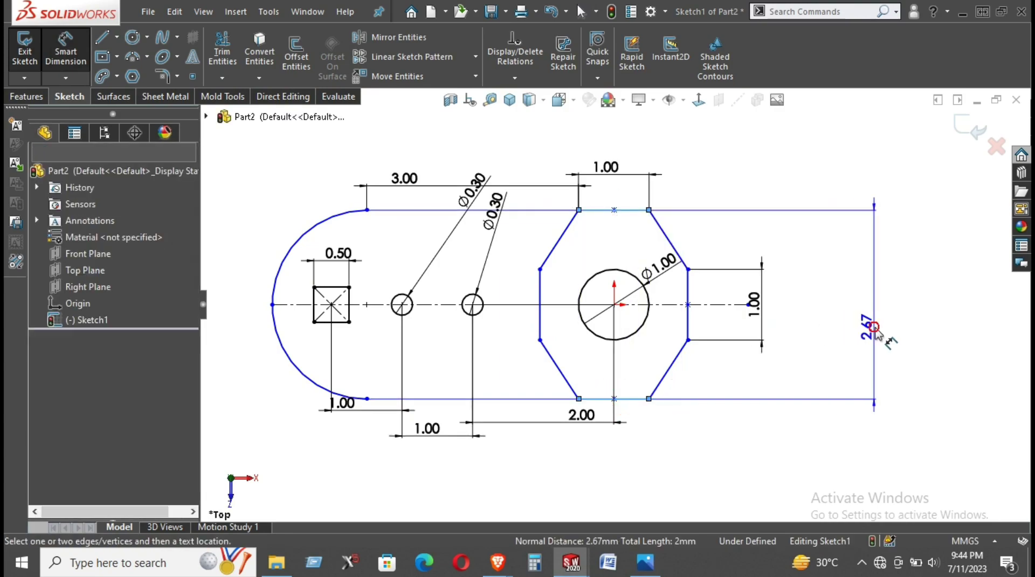
left_click(876, 323)
type("2.4")
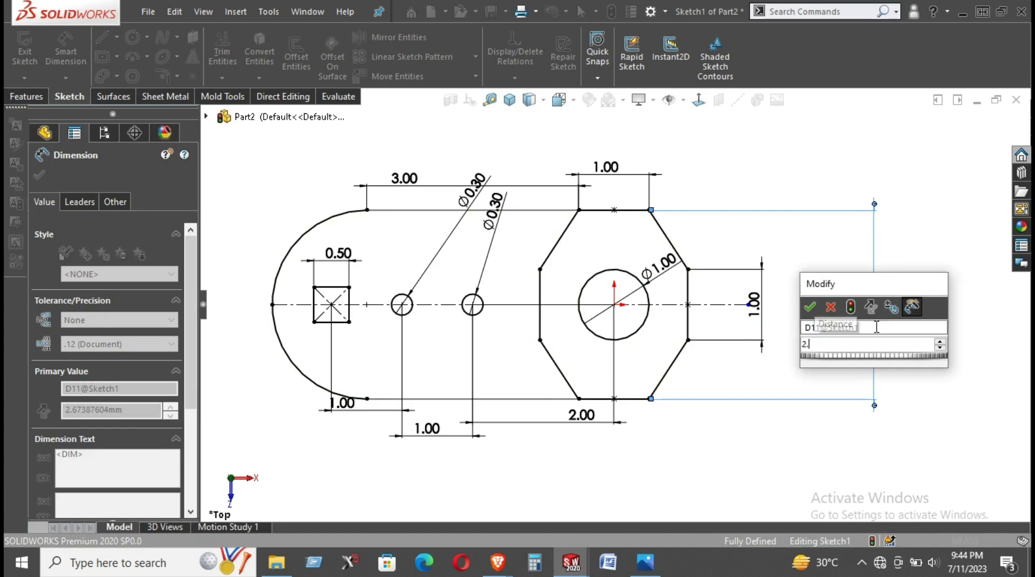
key("Return")
left_click(927, 304)
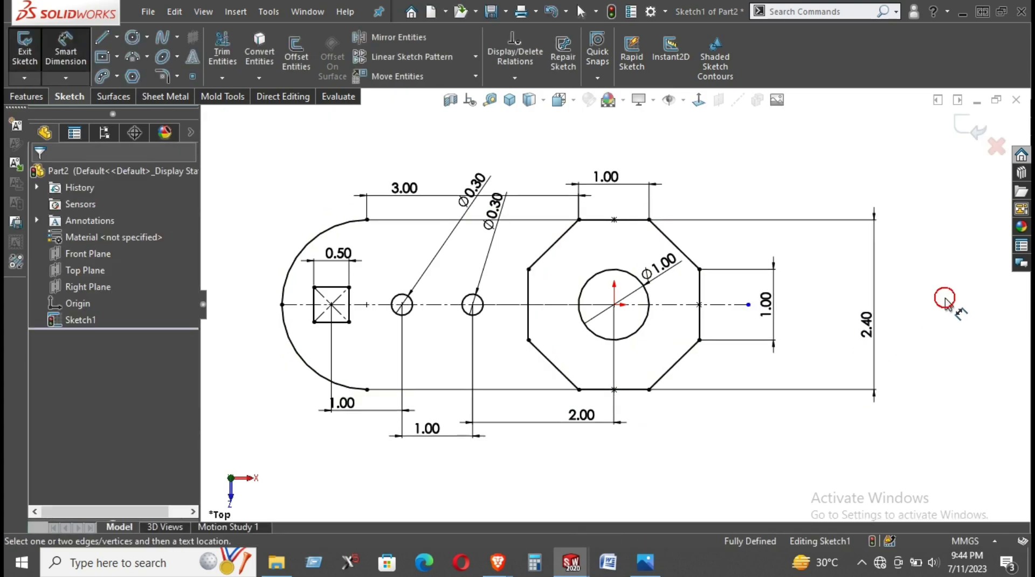
left_click(645, 562)
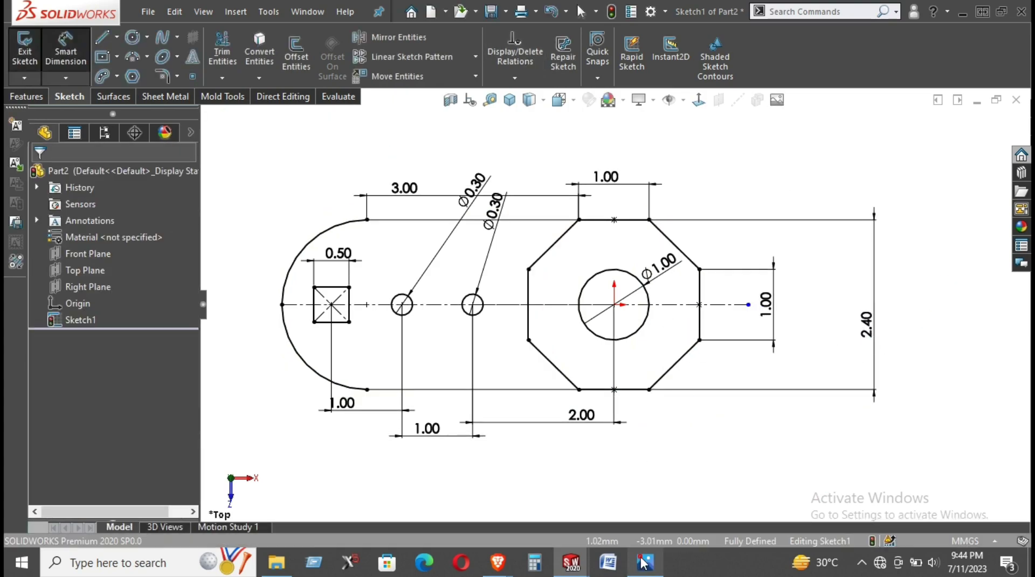
Shrink and move the reference drawing window aside to reveal the sketch.
left_click_drag(915, 134, 534, 140)
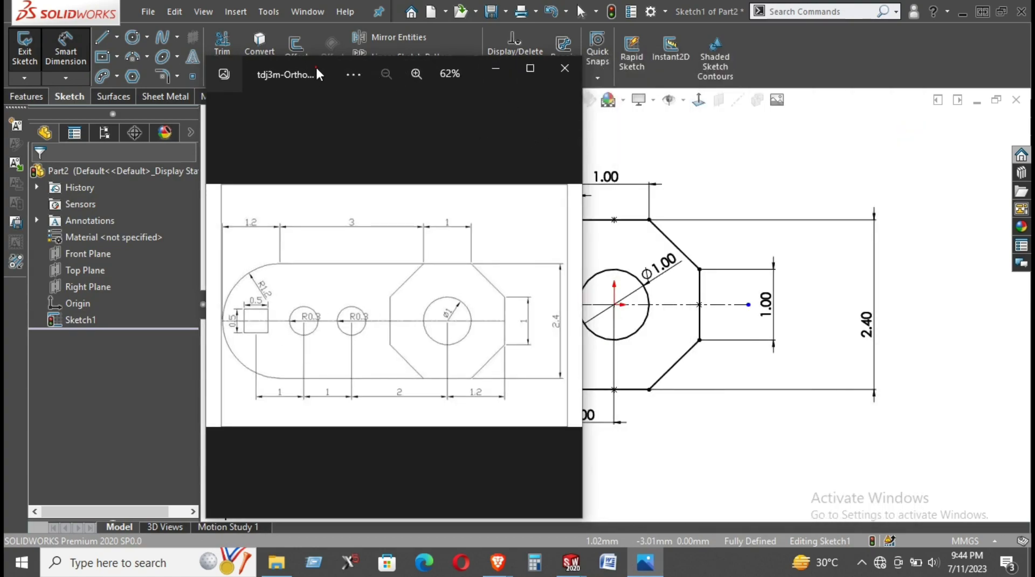
mouse_move(317, 73)
left_mouse_down()
mouse_move(138, 47)
mouse_move(68, 64)
left_mouse_up()
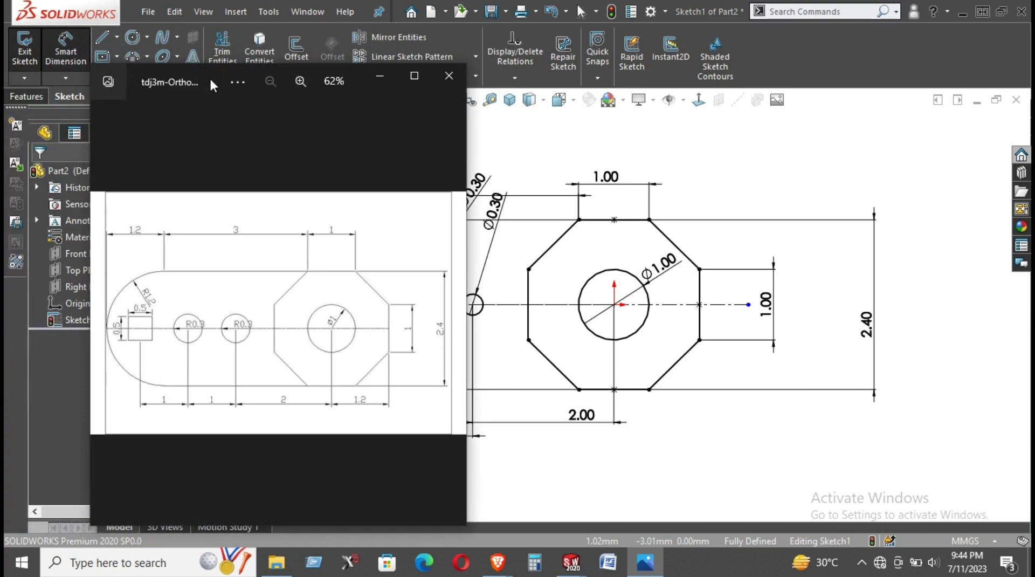
scroll(866, 300, "up", 3)
scroll(477, 276, "up", 2)
scroll(475, 270, "down", 2)
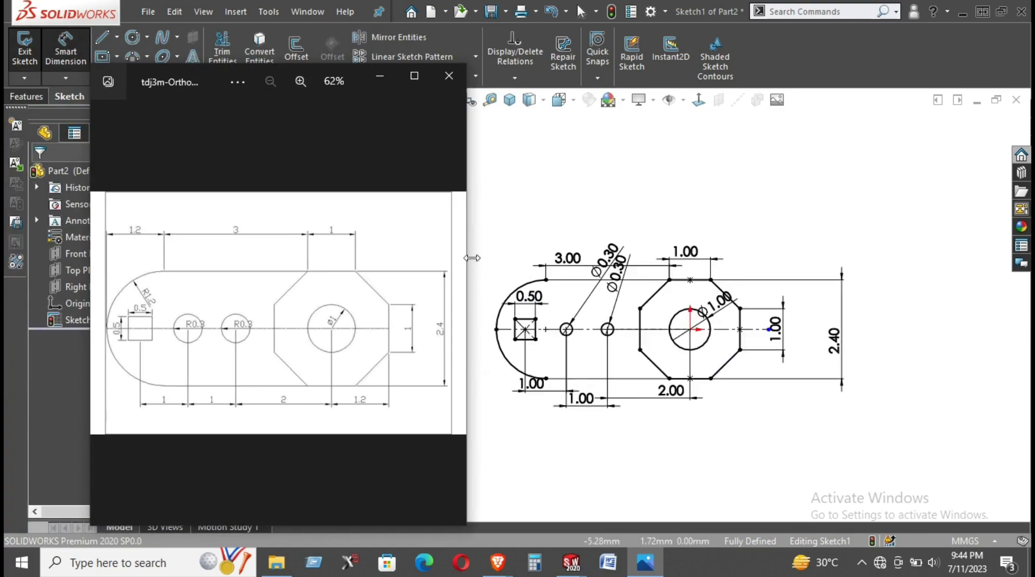
scroll(521, 337, "down", 2)
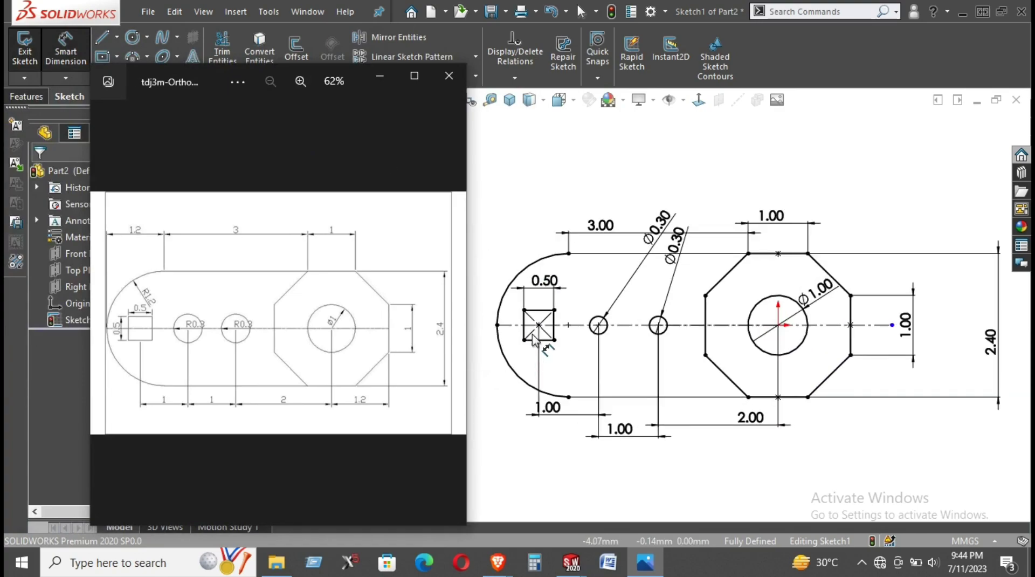
Move the 1.00 and 2.40 dimensions and the sketch point close to the octagon's right edge.
left_click(928, 325)
mouse_move(911, 323)
left_mouse_down()
mouse_move(895, 324)
mouse_move(923, 326)
left_mouse_up()
left_click(895, 244)
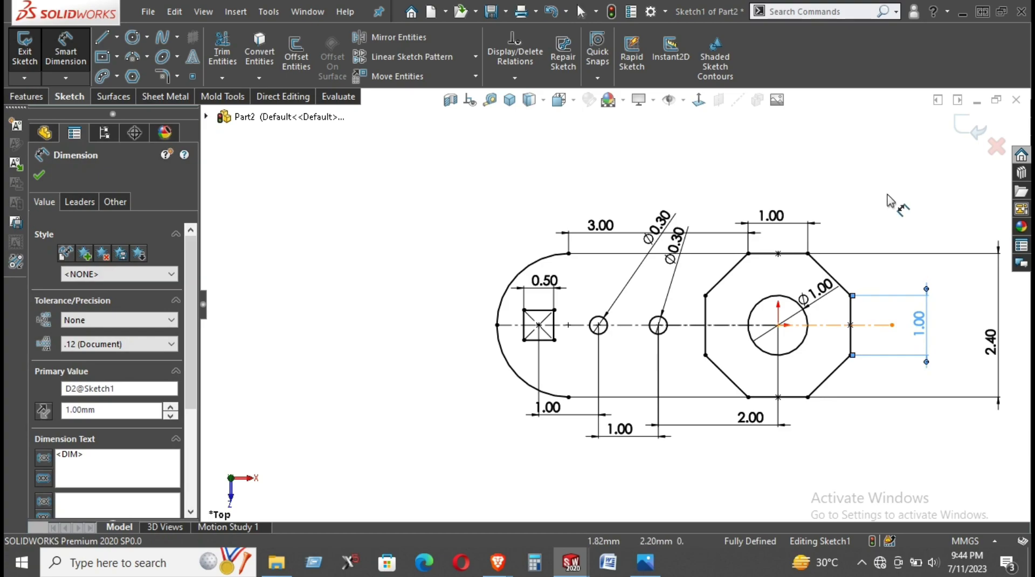
right_click(850, 173)
left_click(913, 233)
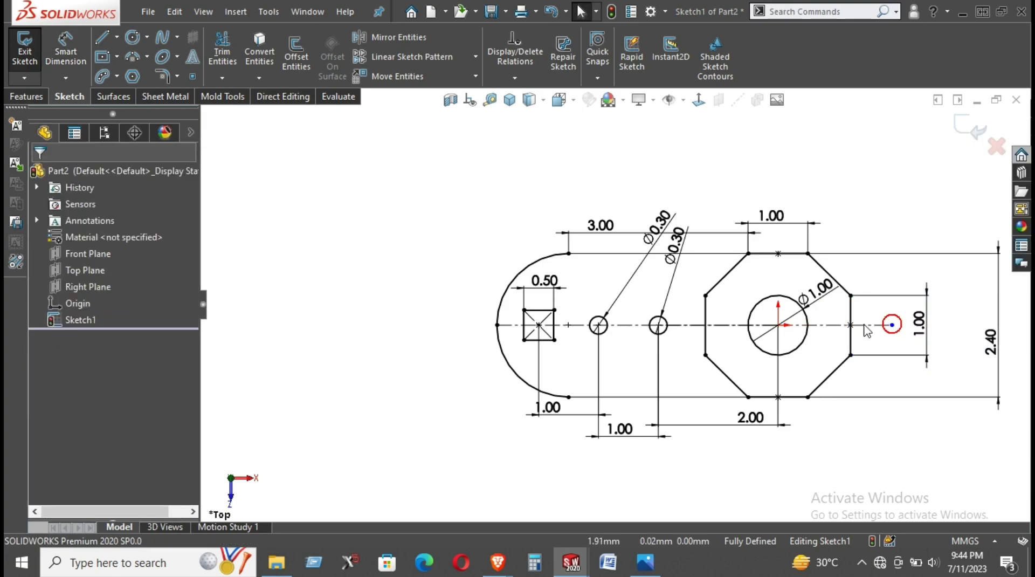
left_click_drag(892, 324, 851, 325)
left_click_drag(923, 331, 866, 331)
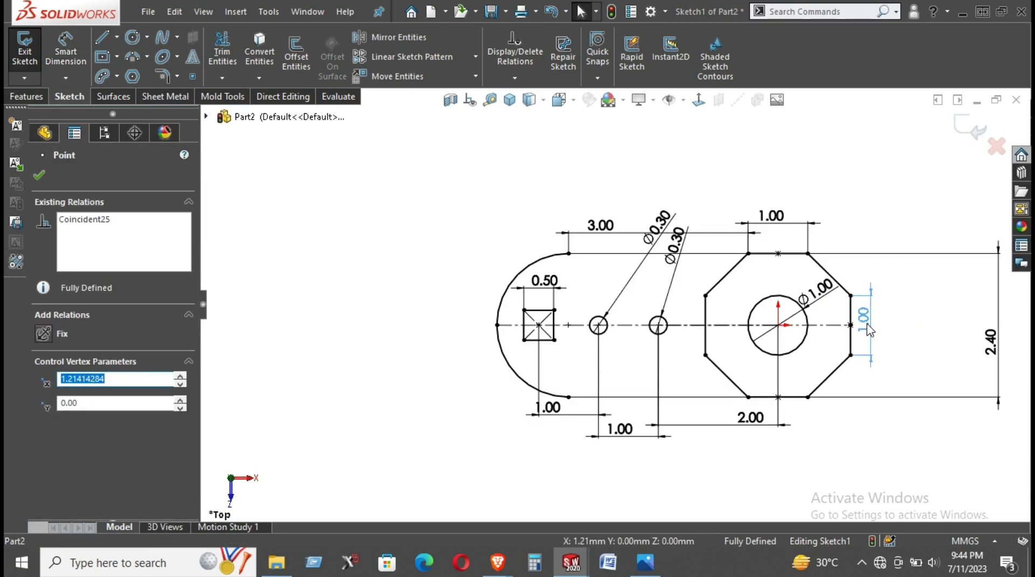
left_click_drag(994, 348, 892, 329)
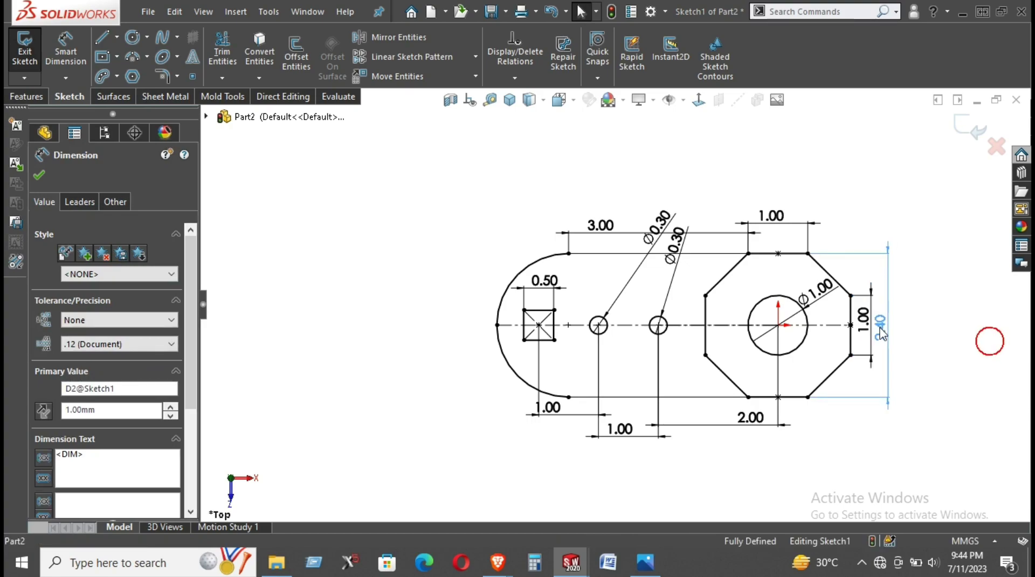
left_click(935, 335)
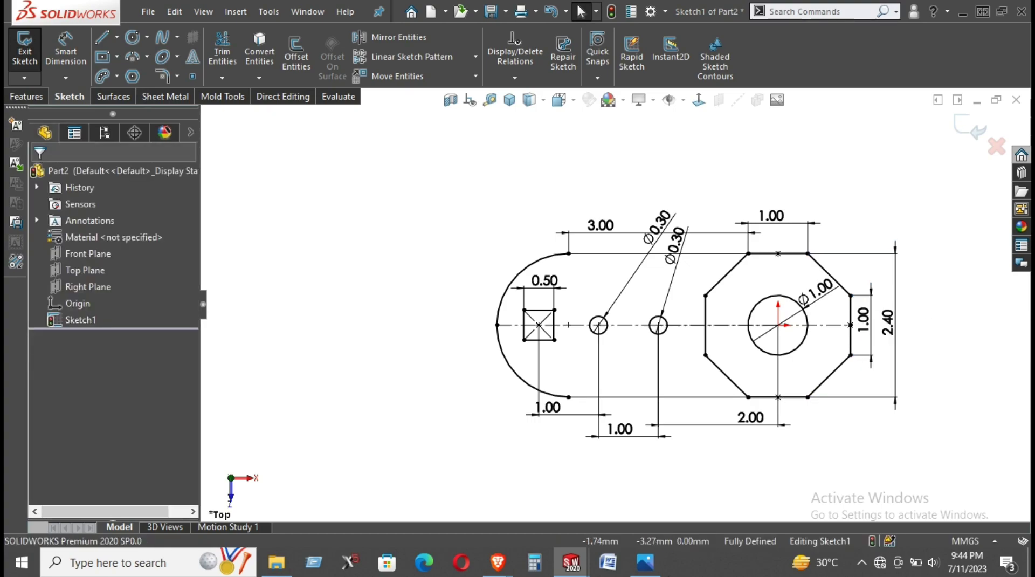
Compare against the full-screen reference drawing, then return to the sketch.
left_click(646, 562)
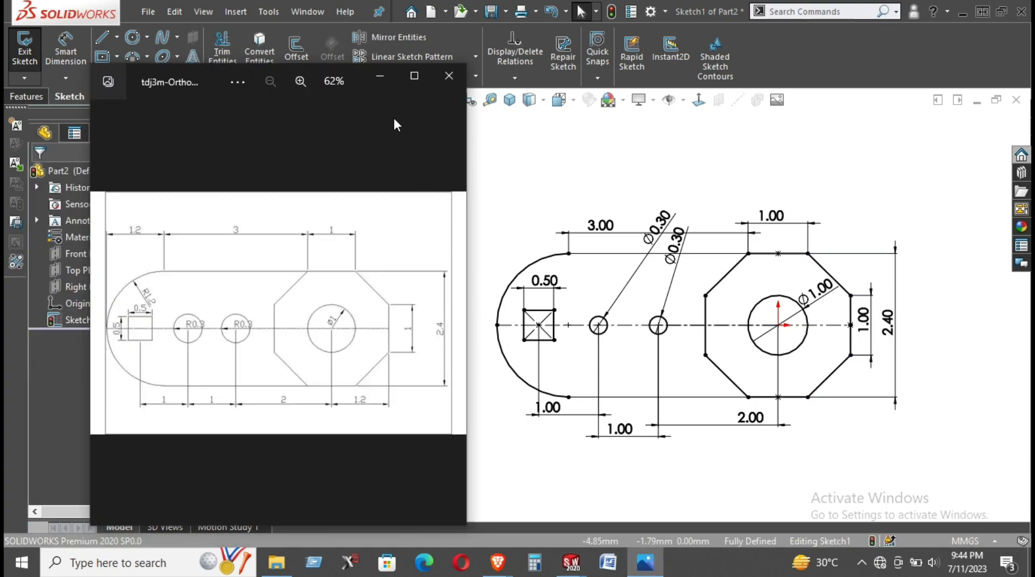
left_click(414, 76)
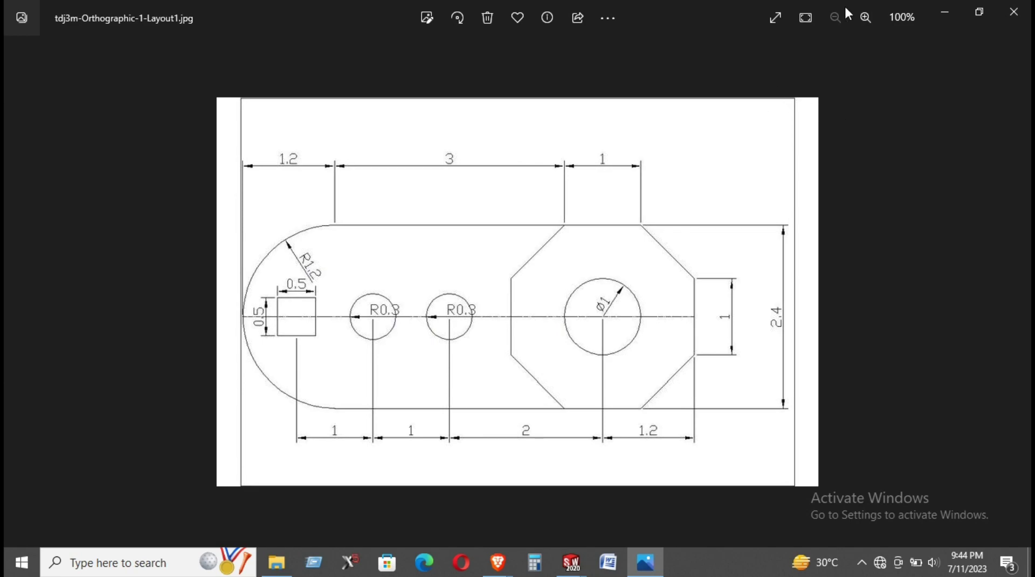
left_click(944, 12)
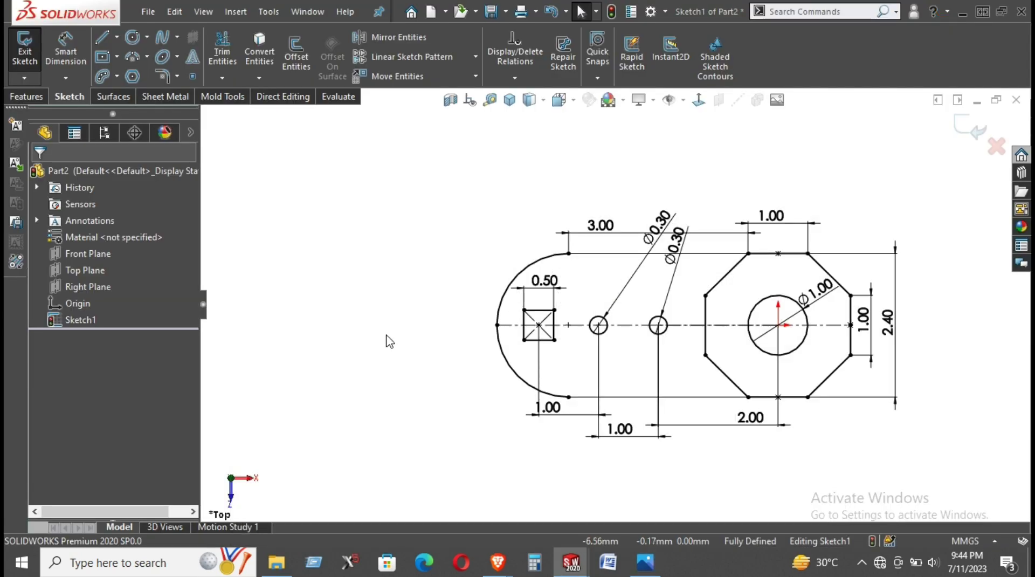
Add a driven R1.20 radius dimension to the rounded left end's arc.
right_click_drag(389, 341, 426, 253)
left_click(515, 275)
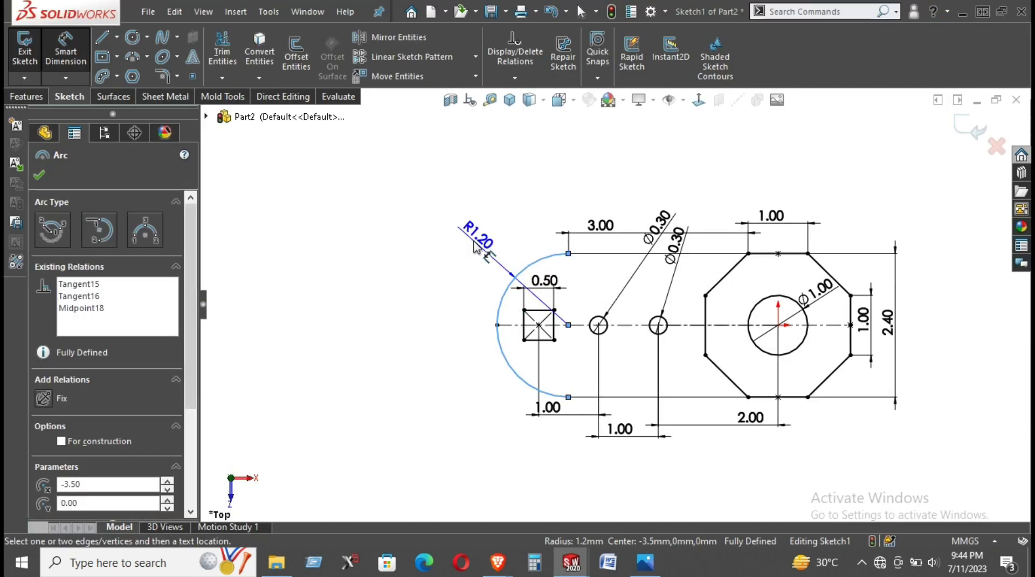
left_click(474, 246)
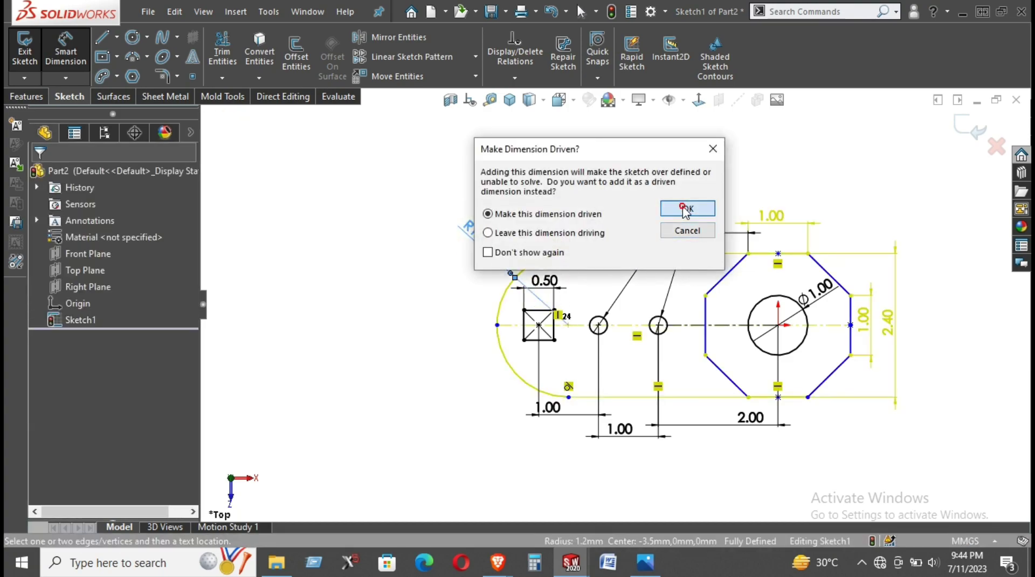
left_click(695, 205)
left_click(533, 178)
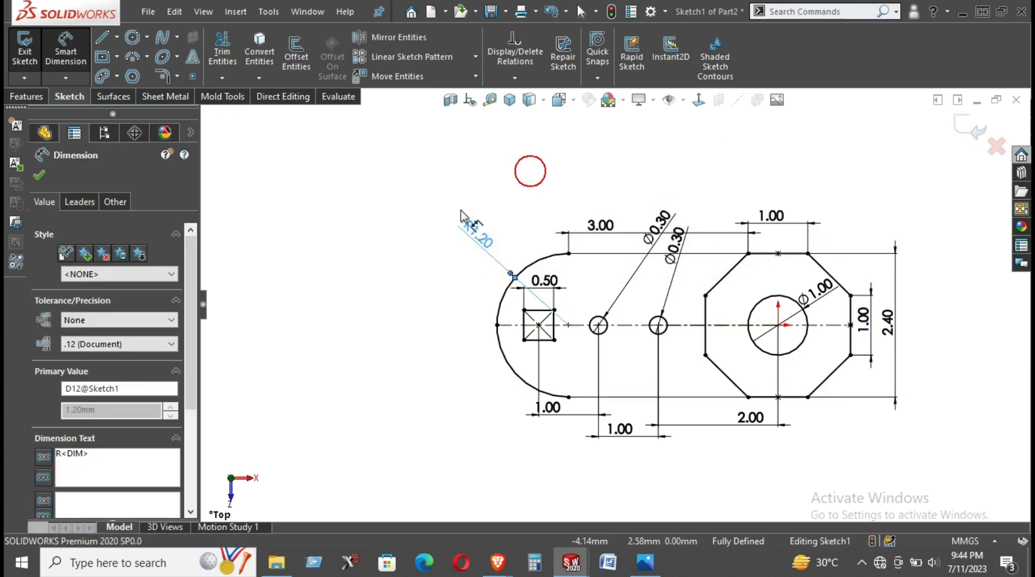
left_click(708, 131)
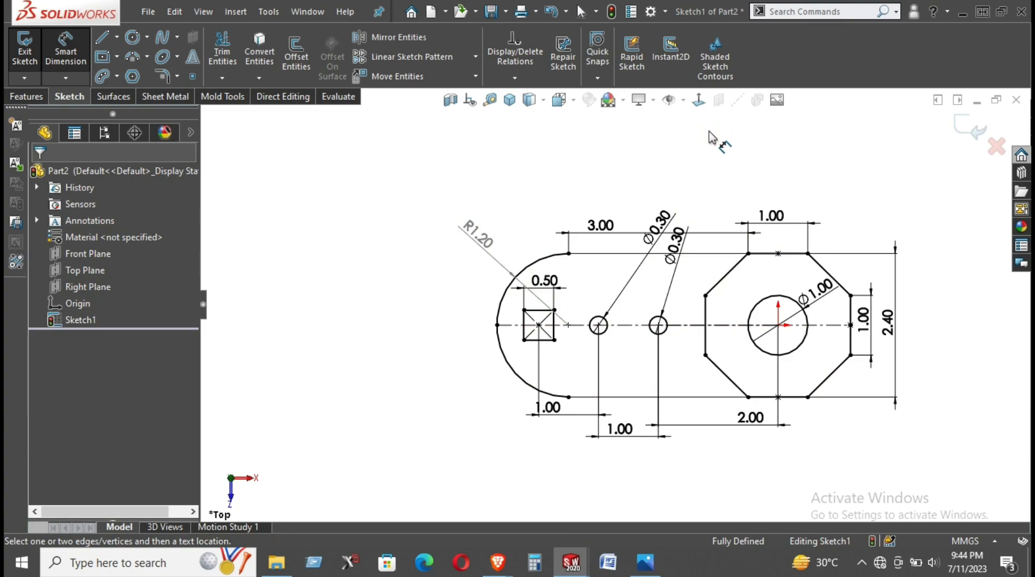